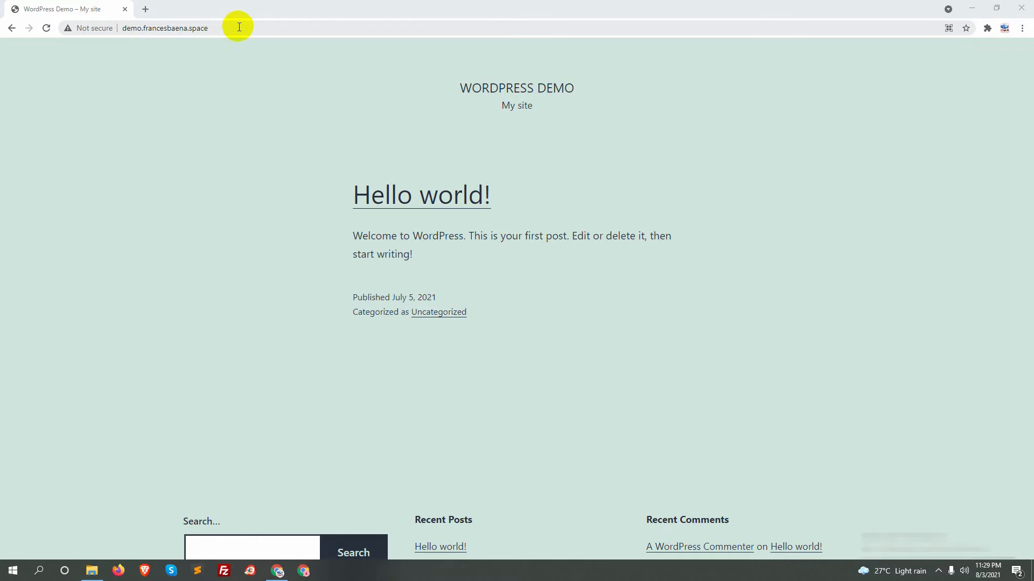
Open the demo site's WordPress login page by adding /wp-admin to its address.
click(259, 25)
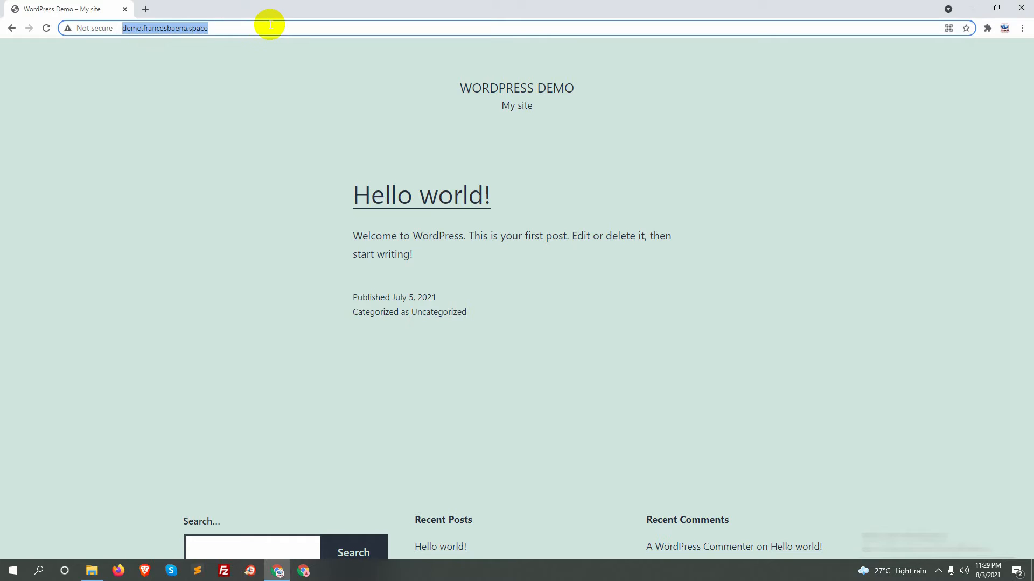
click(269, 25)
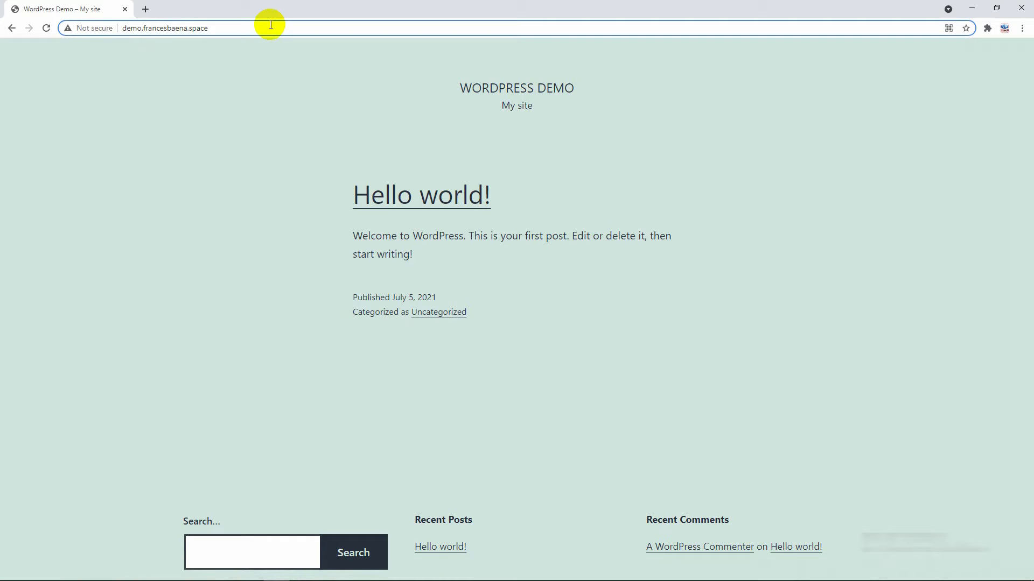
text(/)
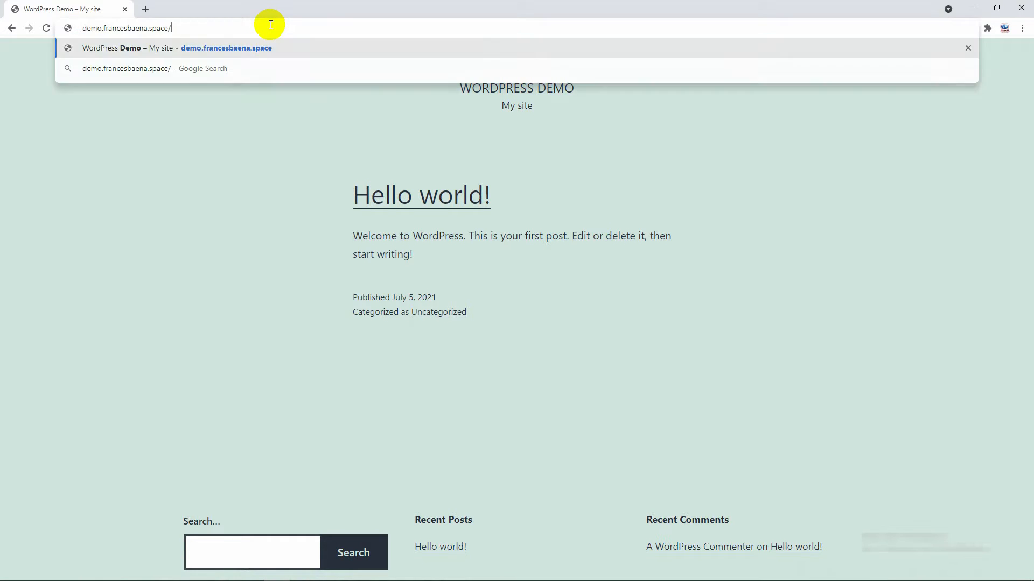
text(wp-admin)
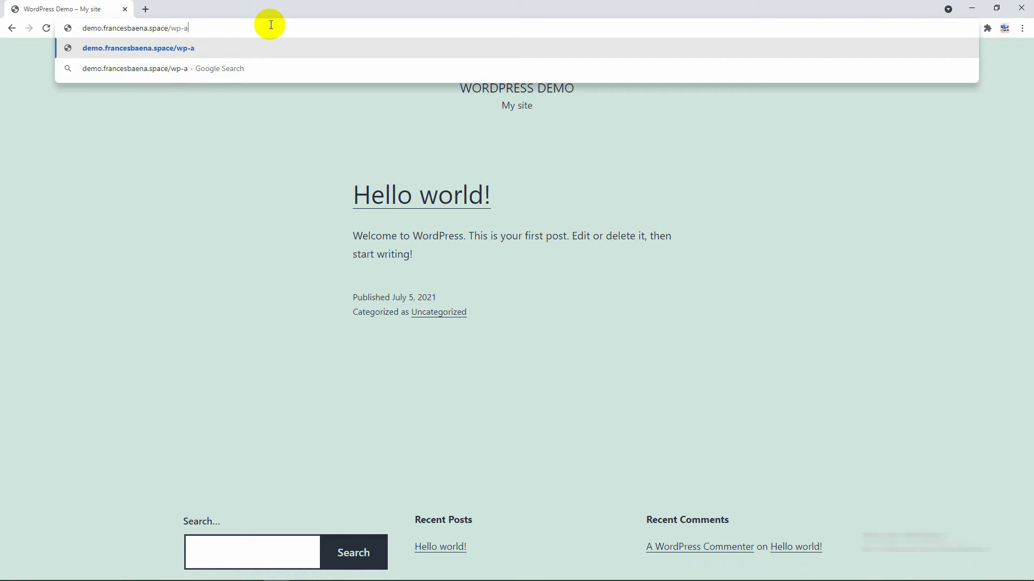
key(Return)
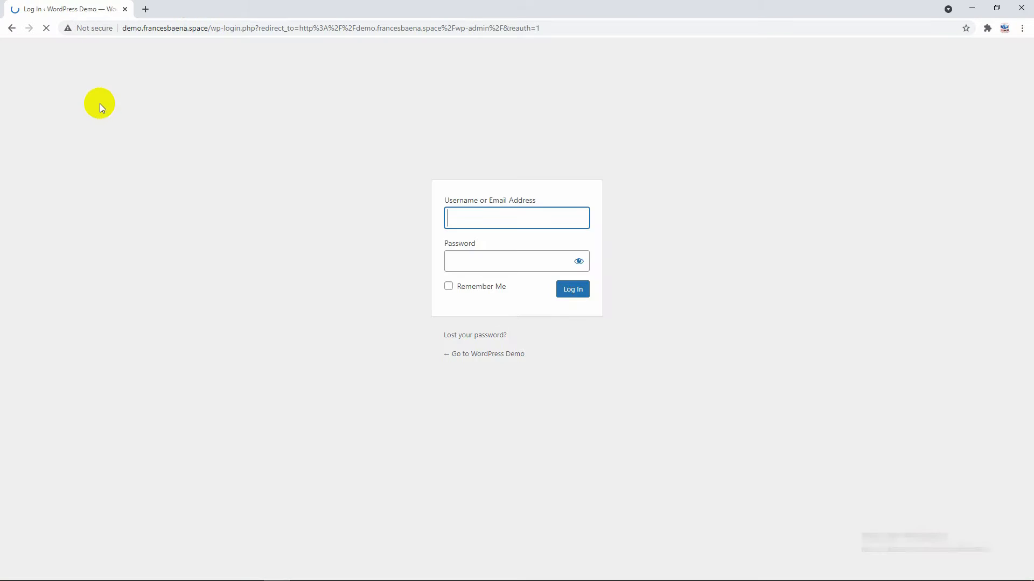
Log in to WordPress with the account username and password, and dismiss the browser's offer to save the password.
click(458, 218)
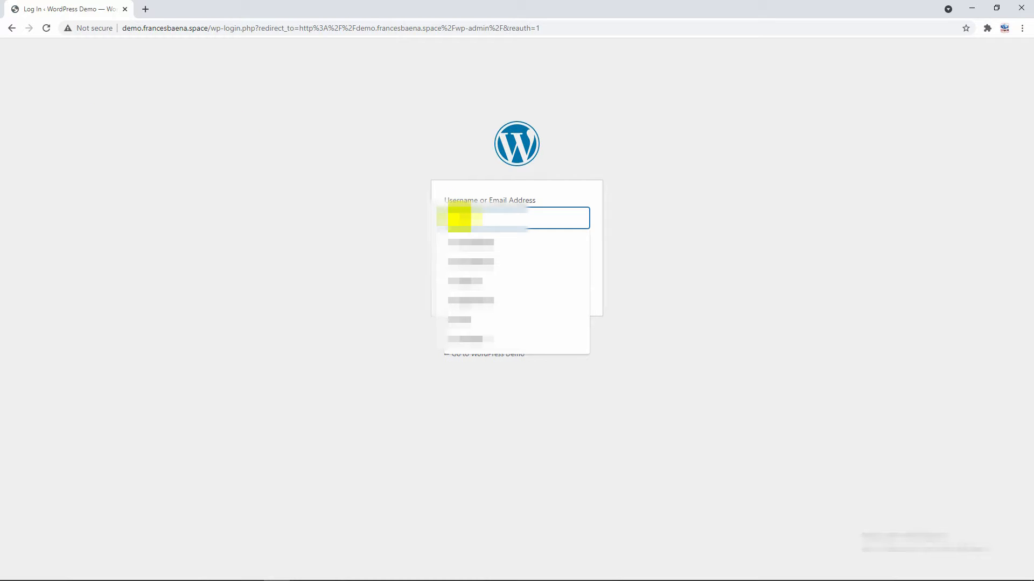
click(459, 217)
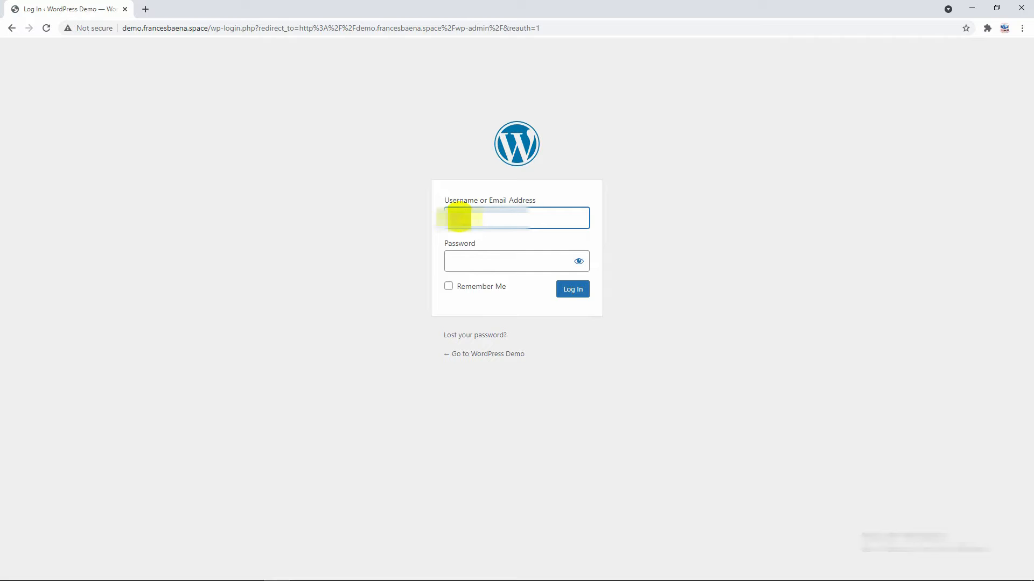
text(francesb)
click(483, 263)
key(ctrl+v)
click(570, 292)
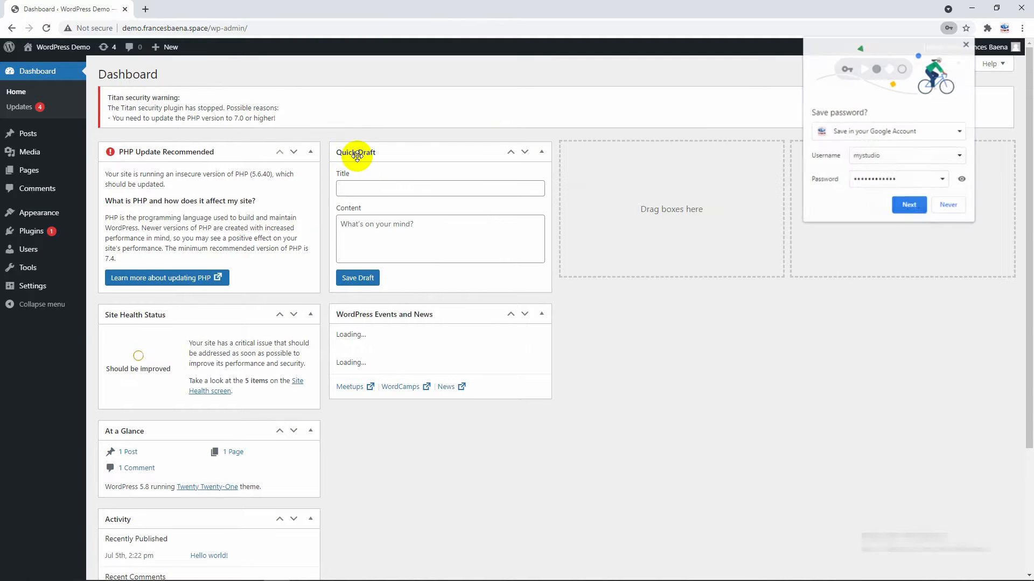
click(968, 44)
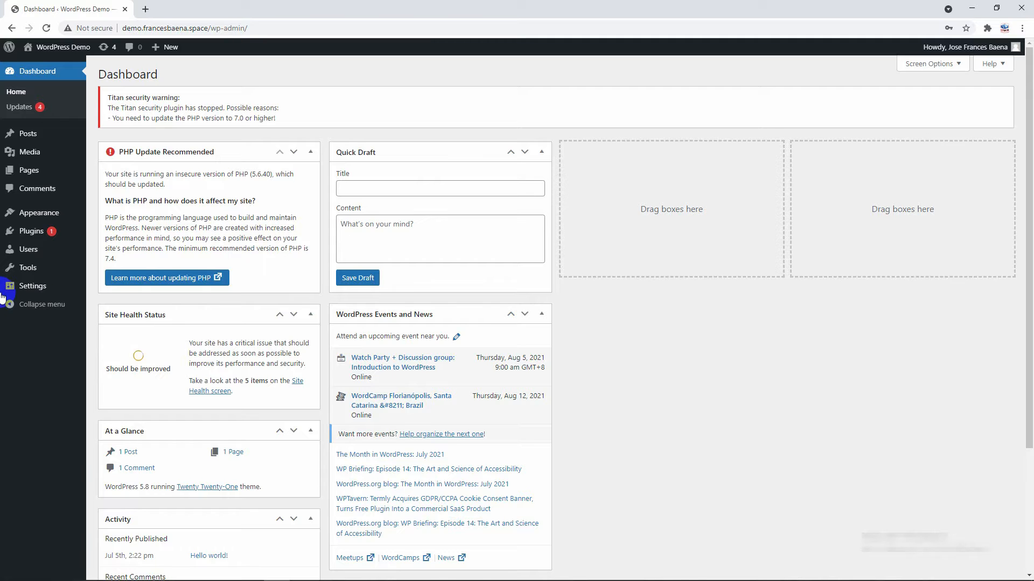
Open the site's General settings page.
mouse_move(26, 216)
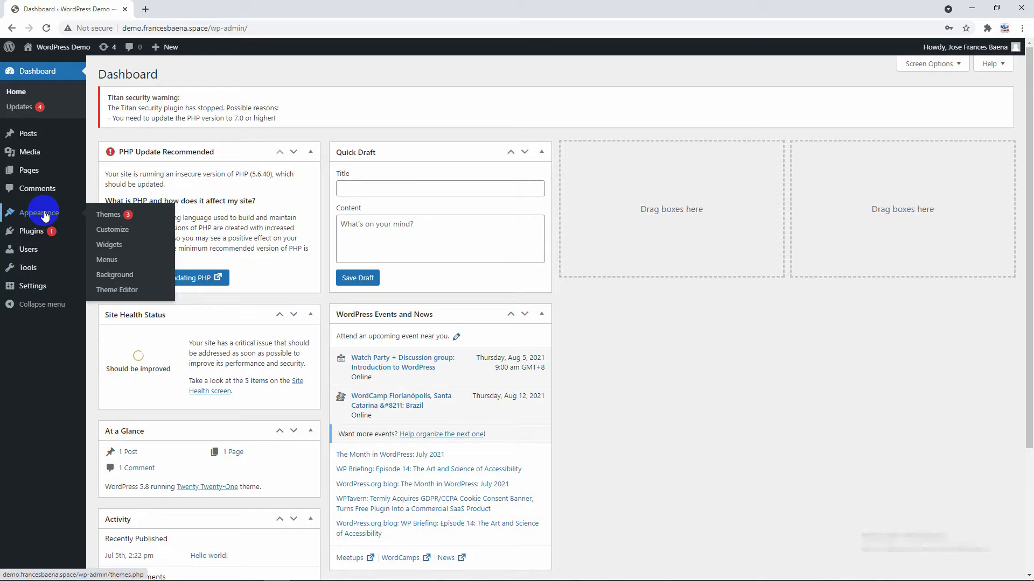
mouse_move(26, 291)
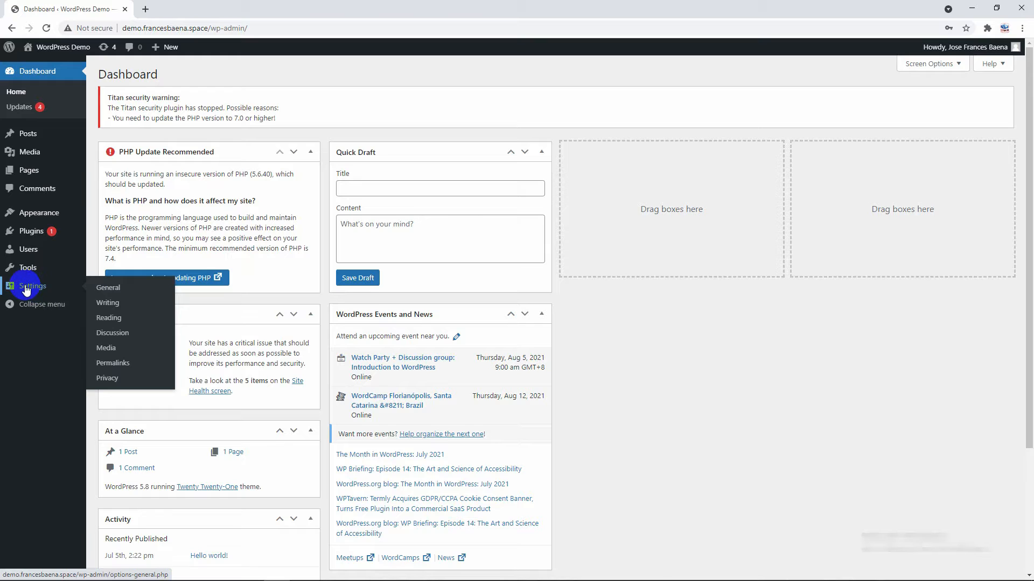
click(109, 290)
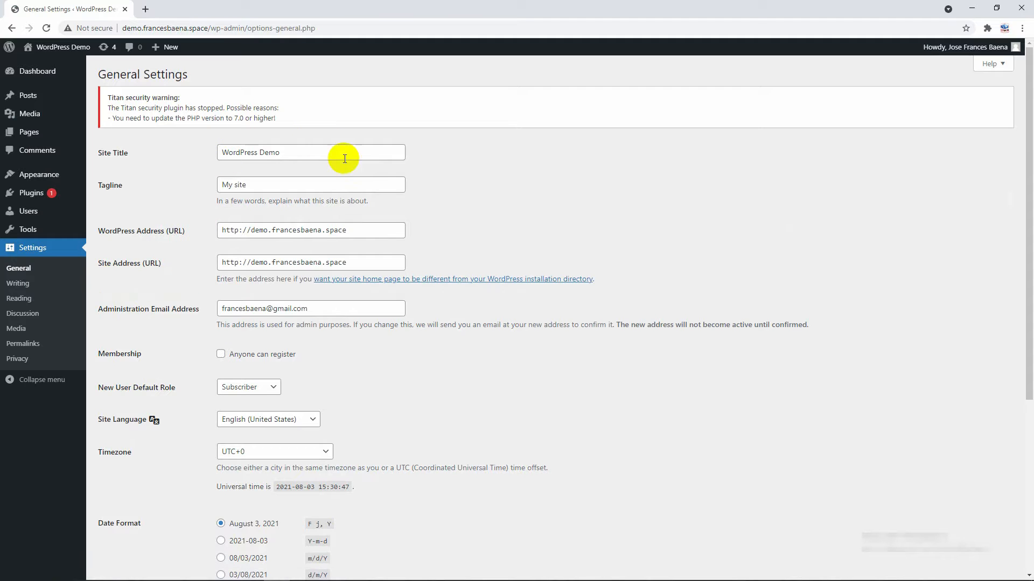
Change the site title to "My Demo Blog".
drag(293, 153, 201, 155)
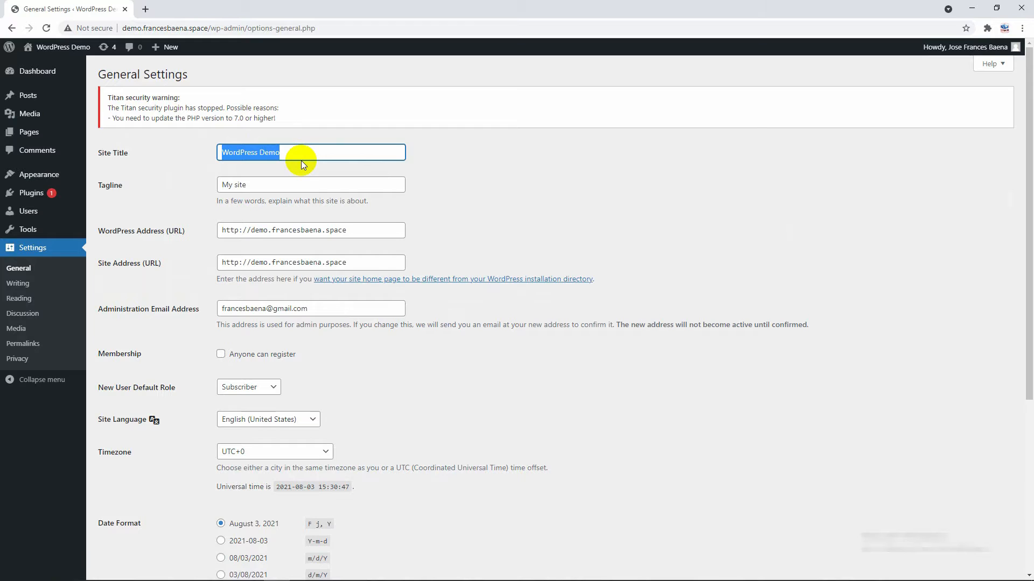
text(M)
key(BackSpace)
text(My Demo )
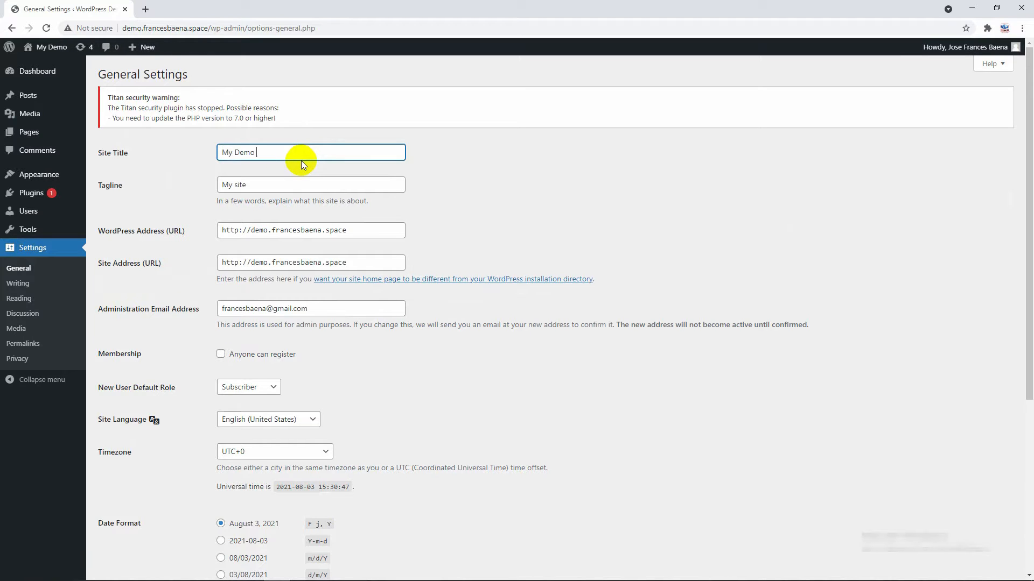
text(Blog)
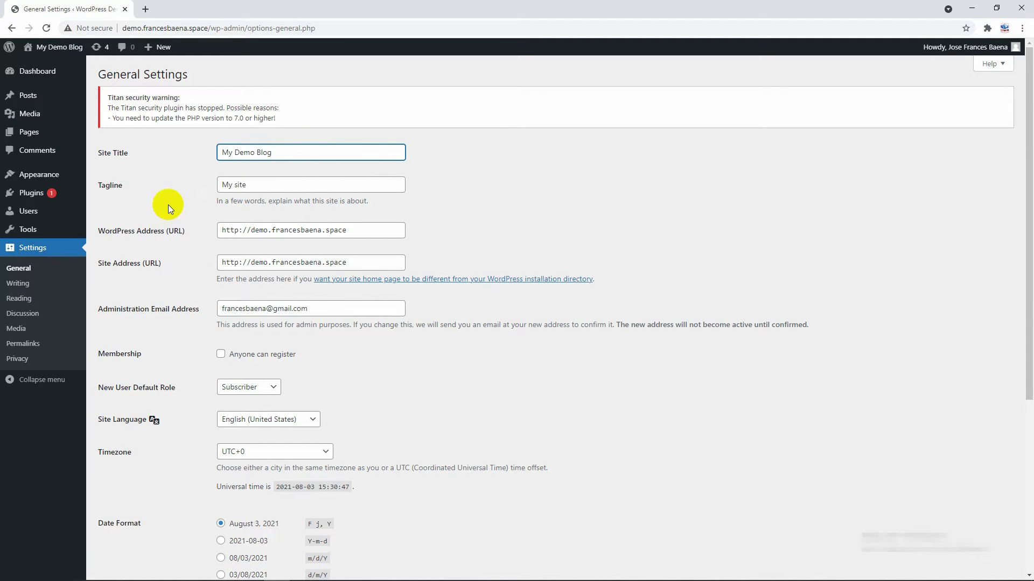
Replace the site tagline with "My Tutorial".
click(258, 185)
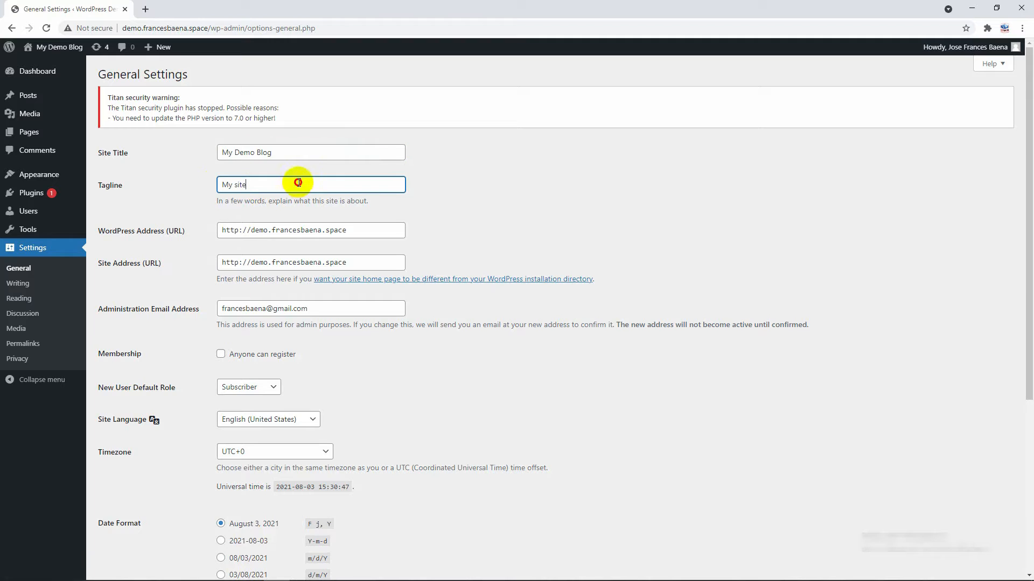
drag(296, 181, 210, 188)
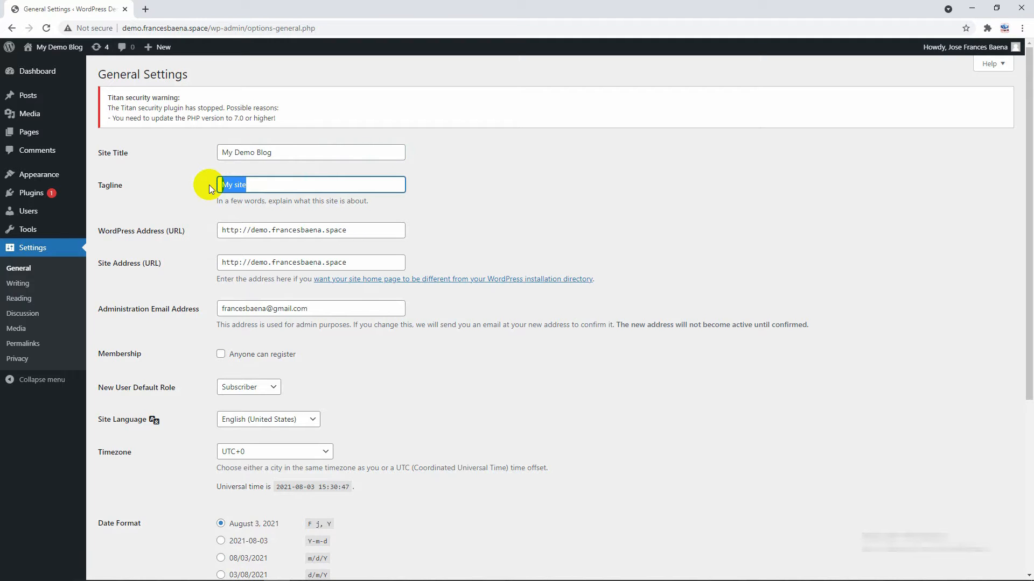
key(BackSpace)
text(My Tutorial)
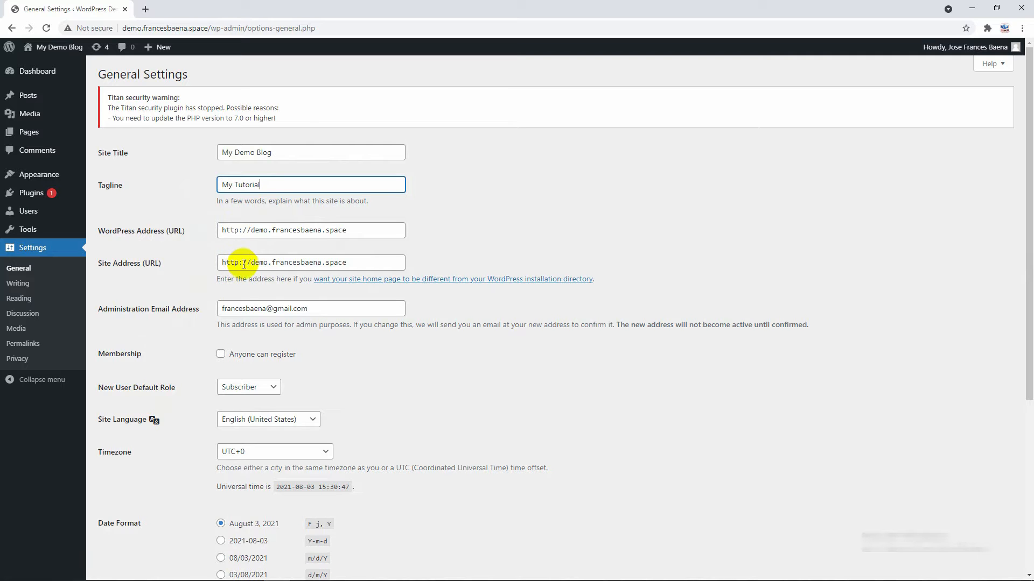
Review the address, administration email and membership settings, and view the available roles for New User Default Role.
scroll(380, 259, down, 1)
scroll(382, 259, down, 3)
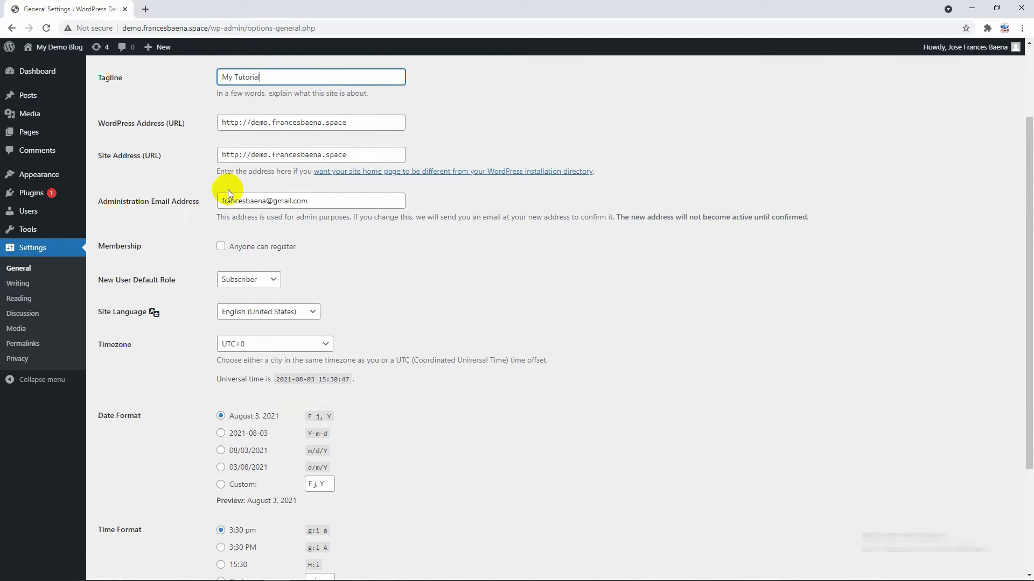
scroll(385, 228, down, 2)
scroll(258, 226, up, 3)
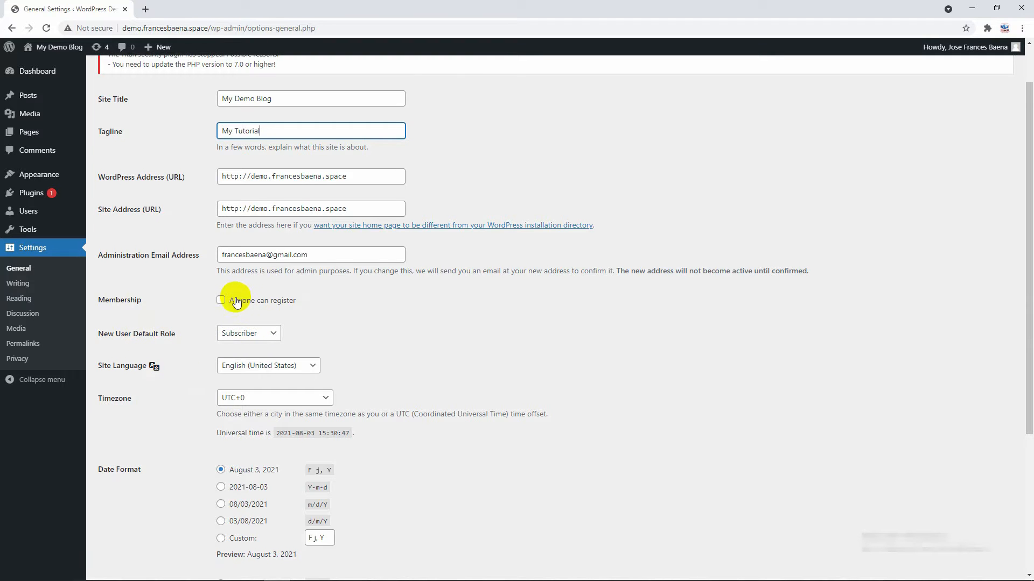
click(247, 337)
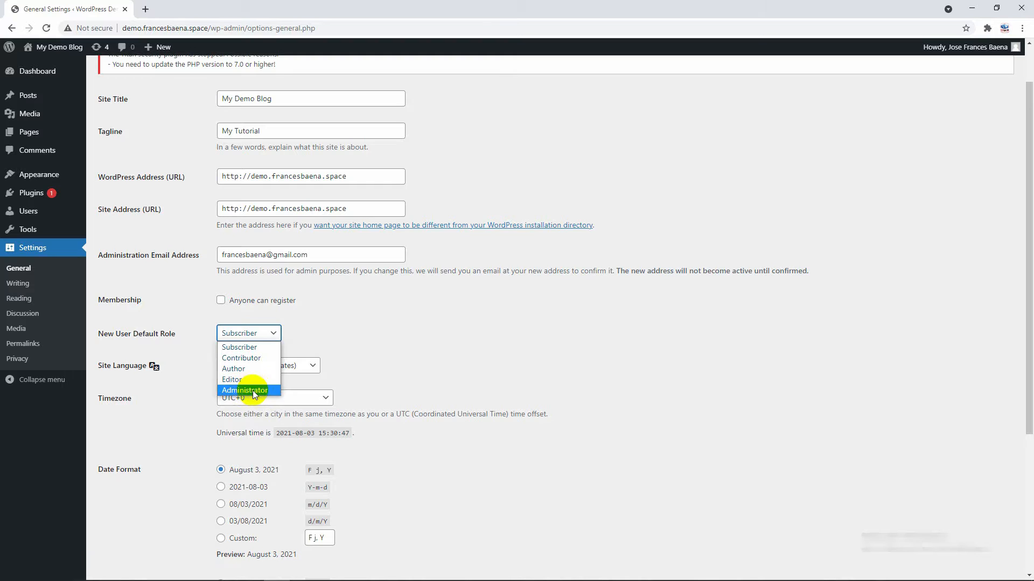
click(185, 334)
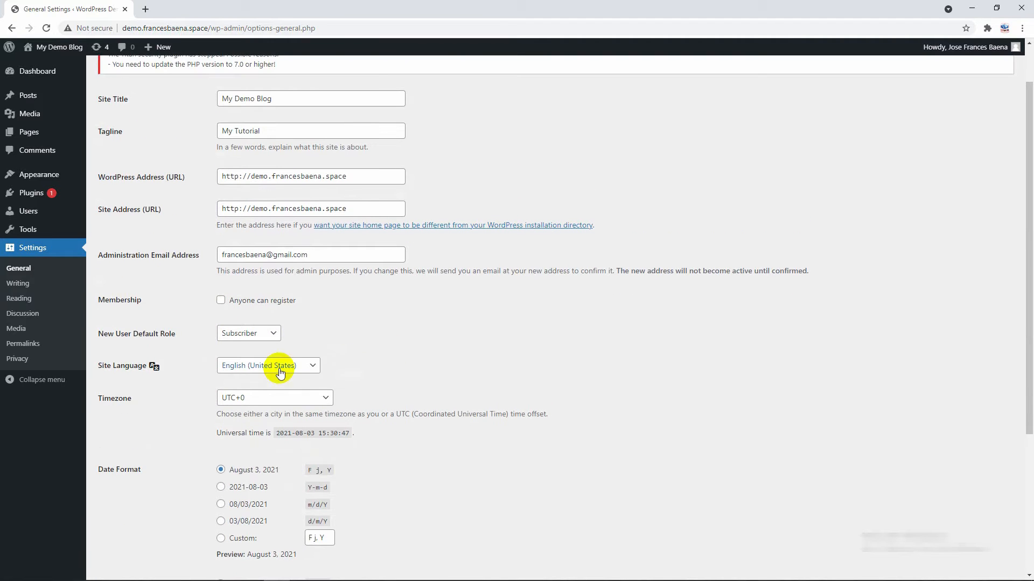
Browse the languages available for Site Language without choosing a different one.
scroll(432, 360, down, 2)
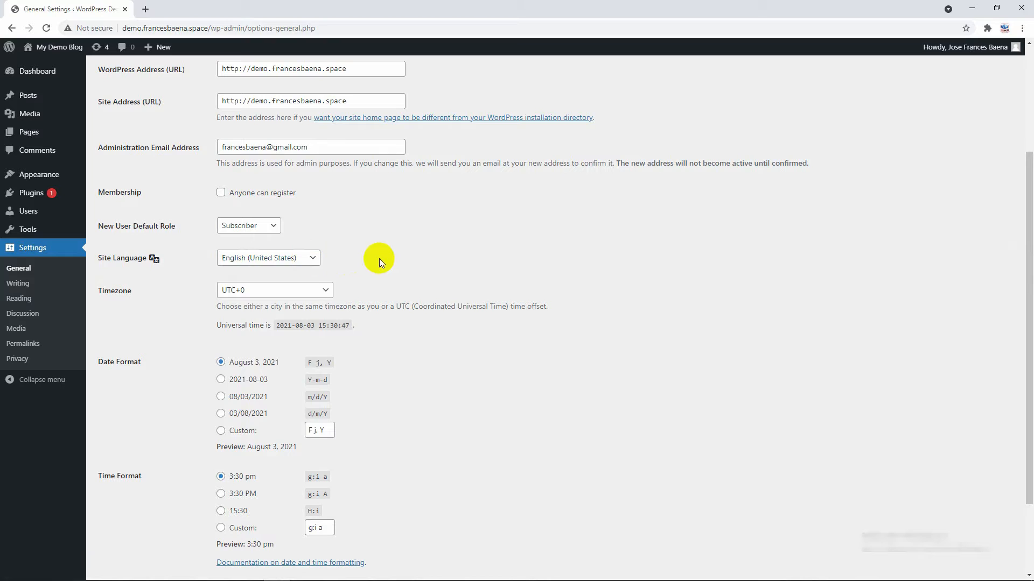
click(303, 261)
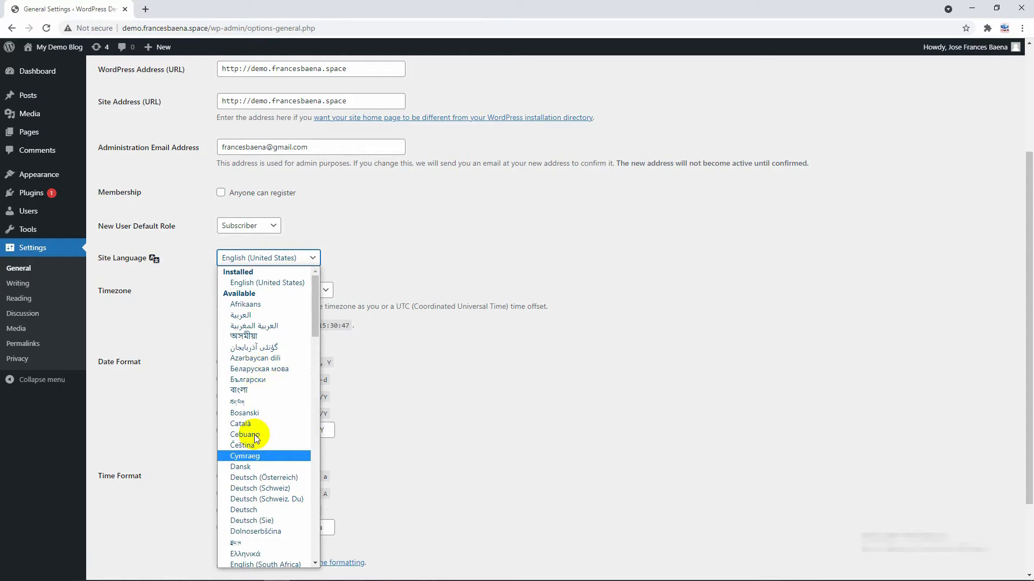
scroll(255, 449, down, 5)
scroll(255, 449, down, 10)
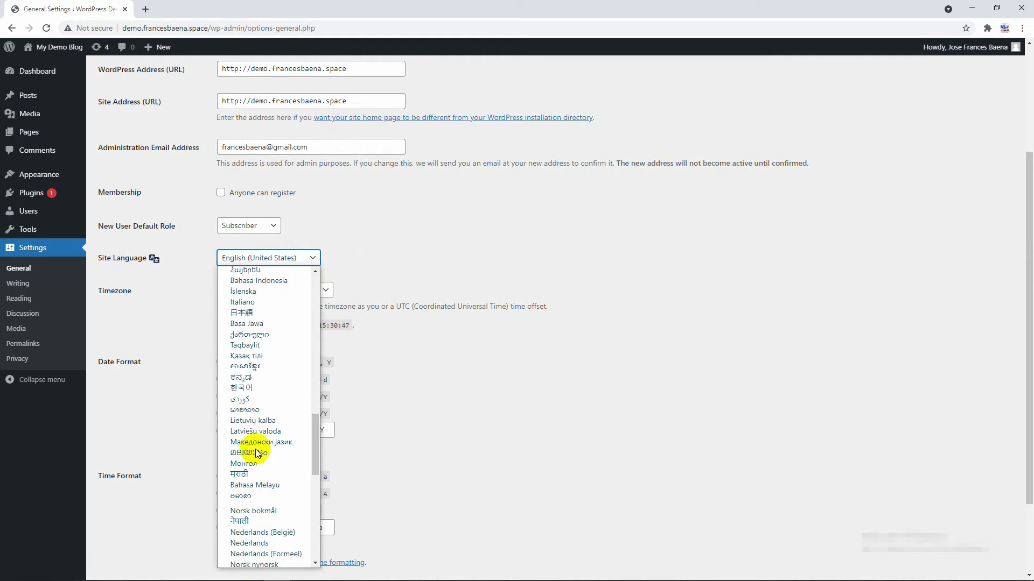
scroll(256, 449, up, 7)
scroll(255, 449, up, 8)
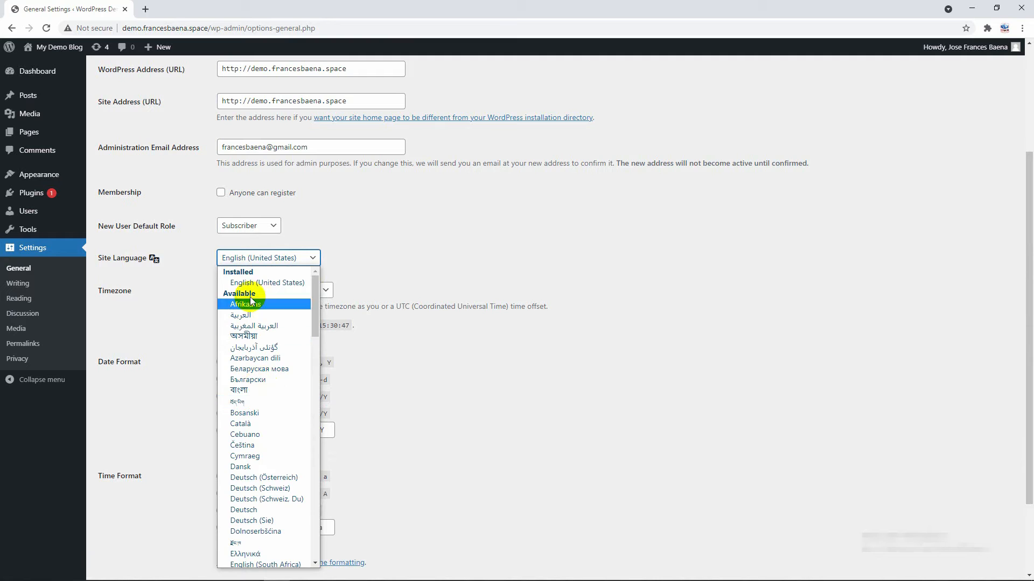
click(356, 247)
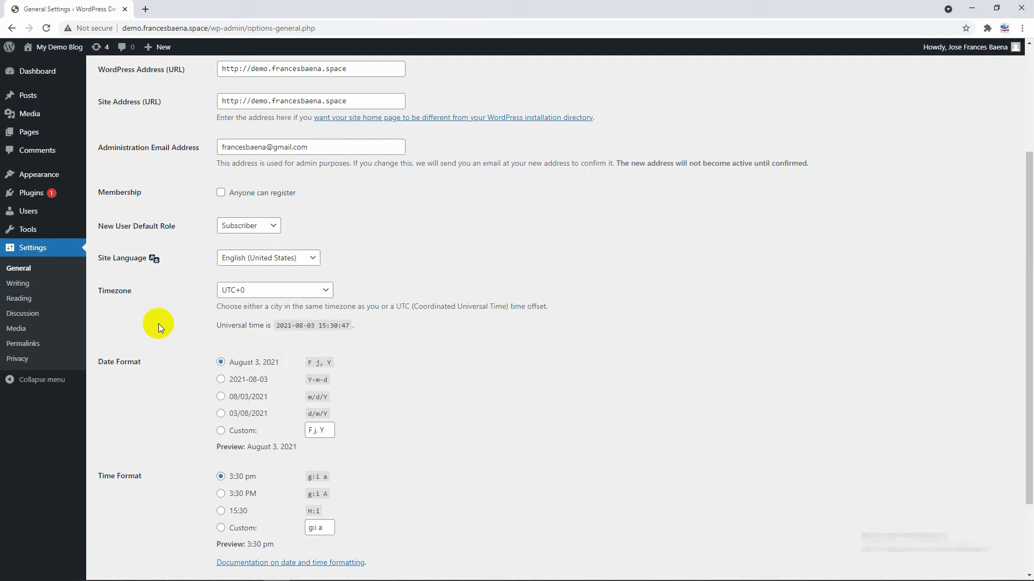
Look through the timezone cities and manual offsets, and set the site's timezone to UTC-8.
click(252, 290)
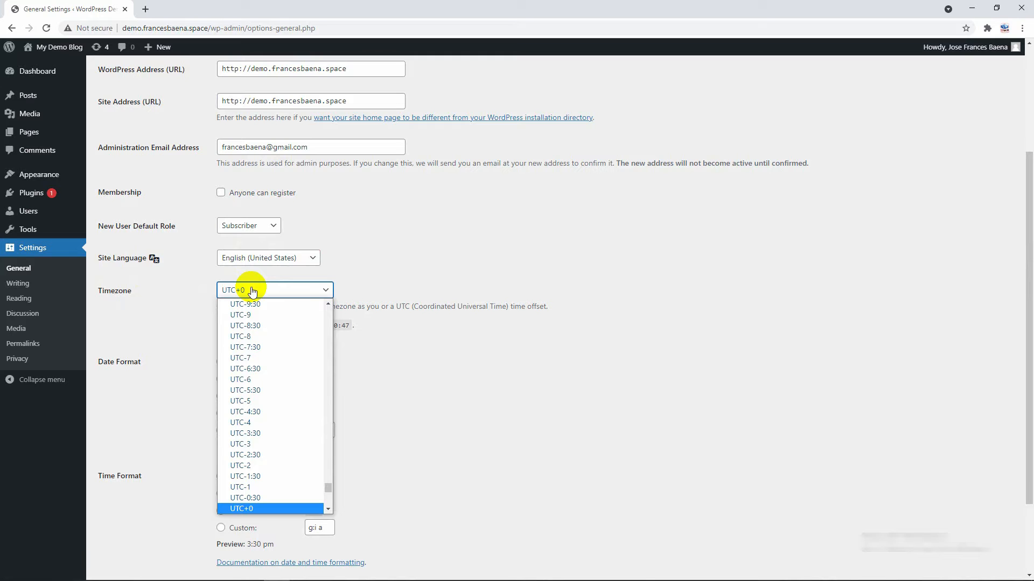
scroll(270, 323, up, 1)
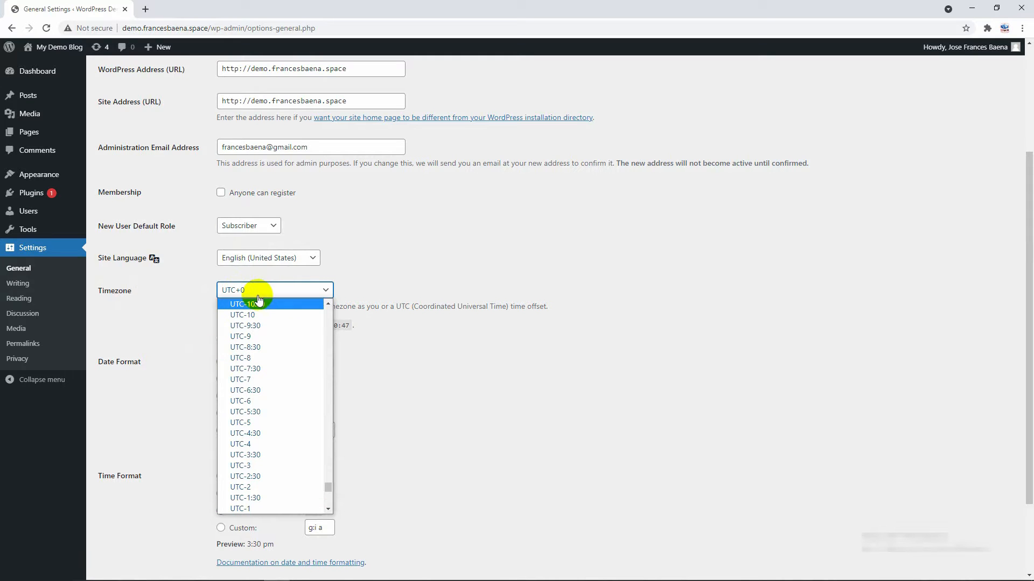
scroll(264, 350, down, 8)
scroll(263, 350, up, 20)
scroll(263, 351, up, 13)
scroll(265, 335, down, 20)
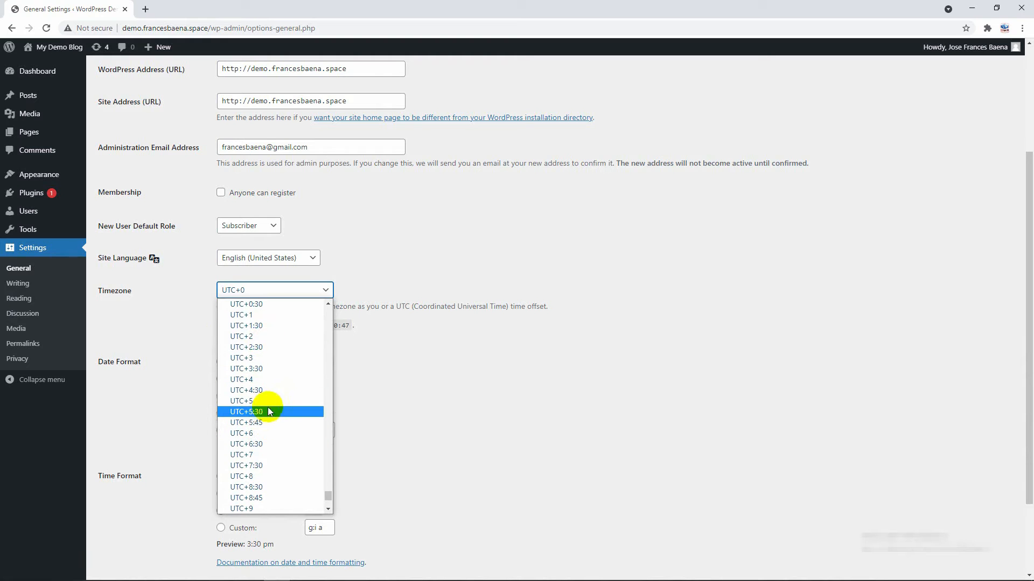
scroll(253, 367, up, 7)
scroll(270, 335, up, 7)
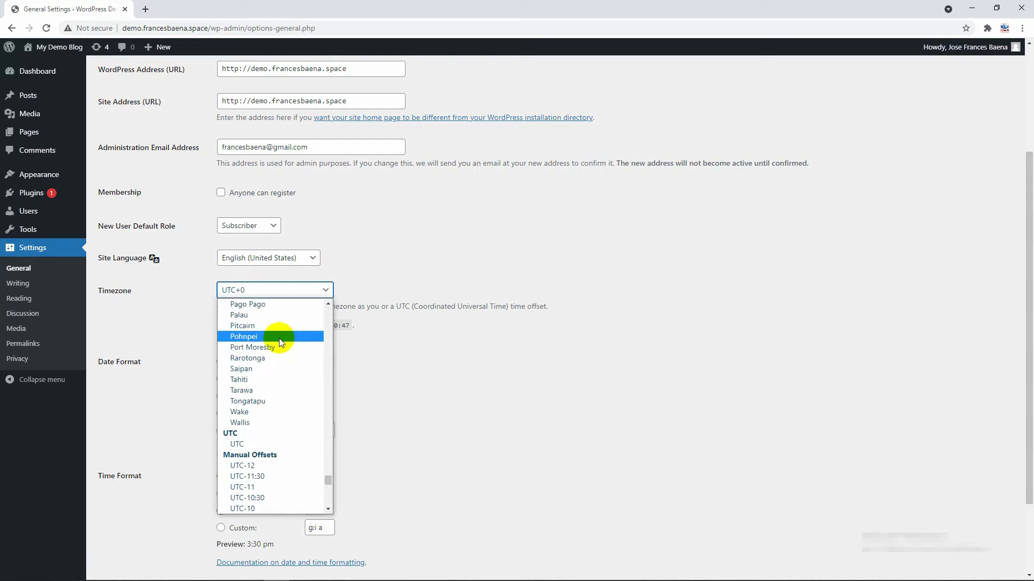
scroll(280, 342, down, 17)
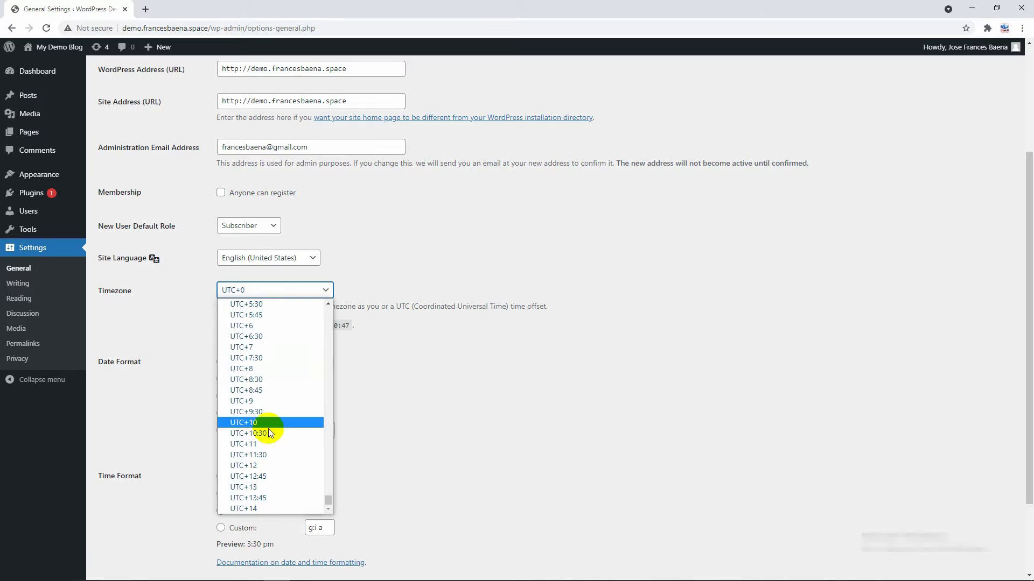
scroll(252, 447, up, 7)
scroll(253, 352, up, 7)
scroll(253, 389, down, 14)
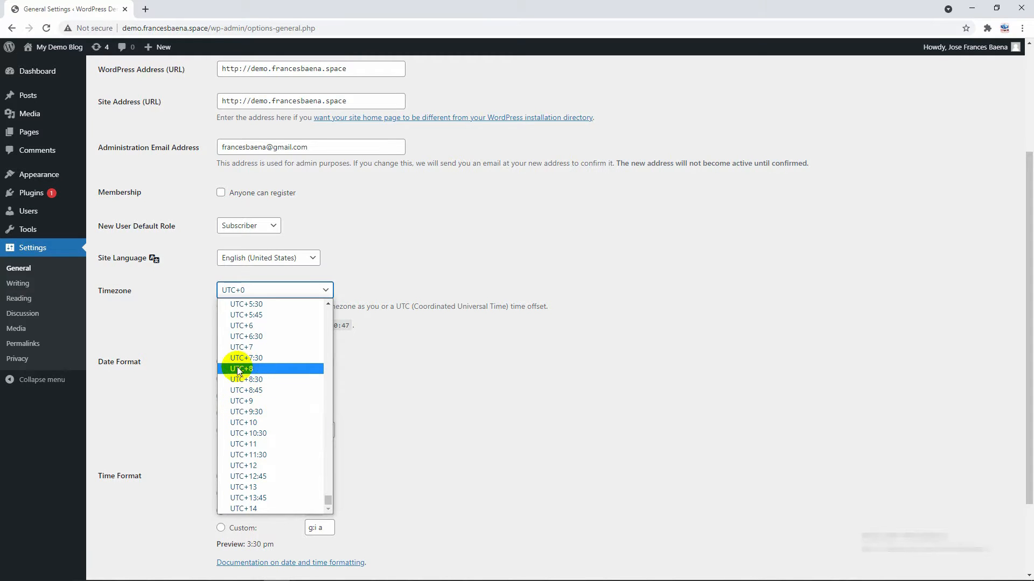
click(226, 299)
click(267, 290)
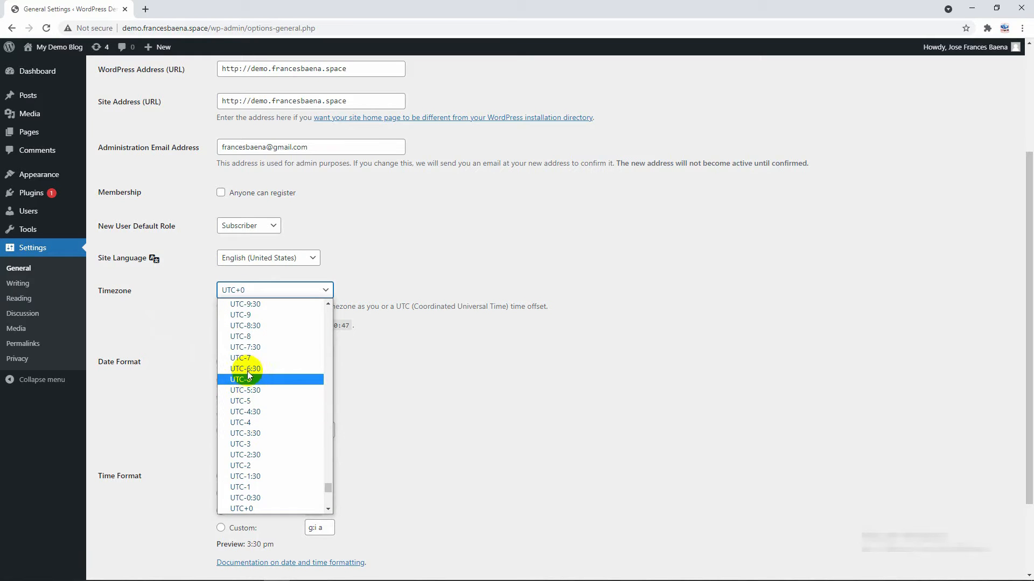
click(248, 329)
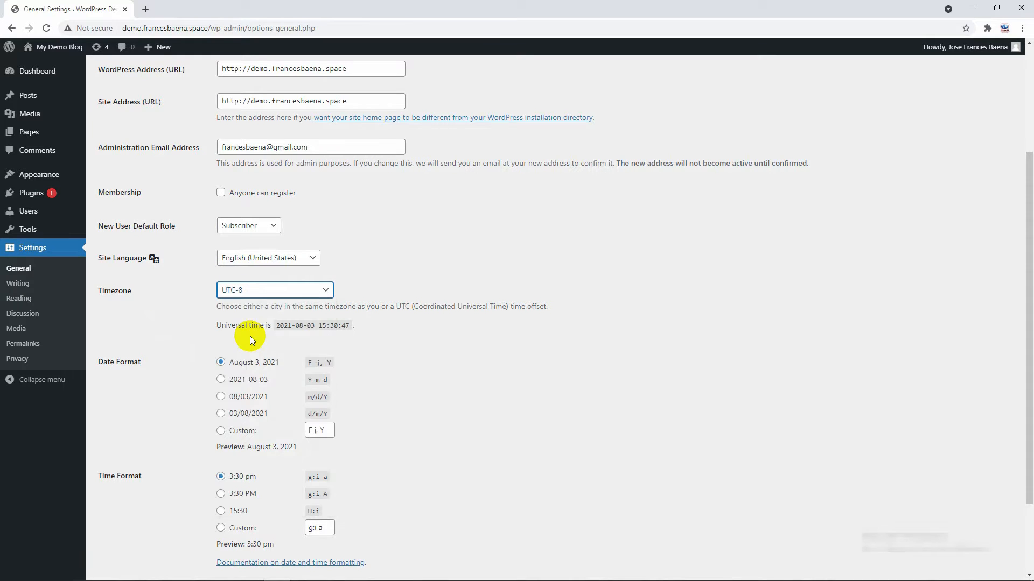
Set the site's timezone to the manual offset UTC+8.
click(250, 290)
scroll(252, 394, down, 15)
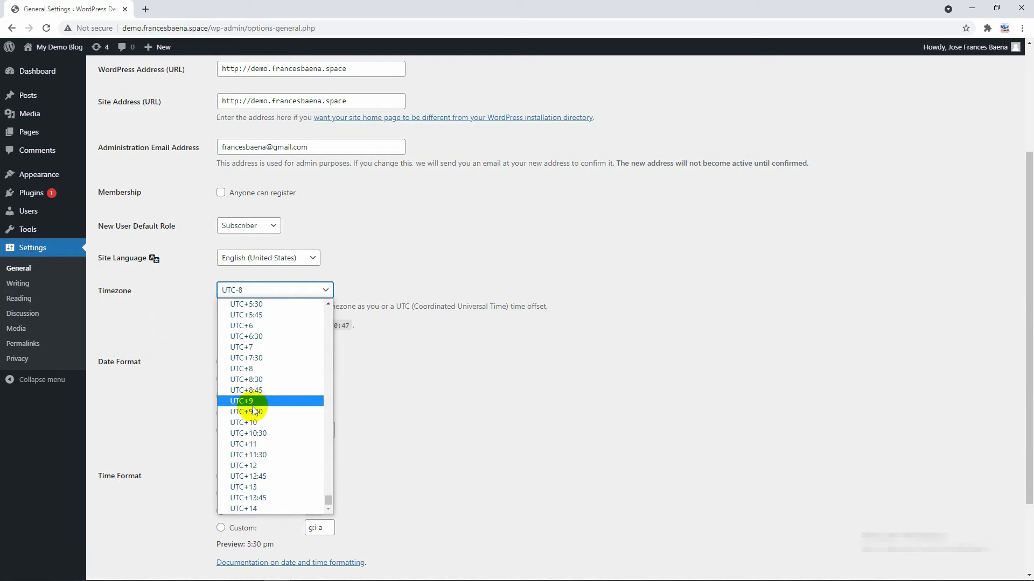
click(246, 371)
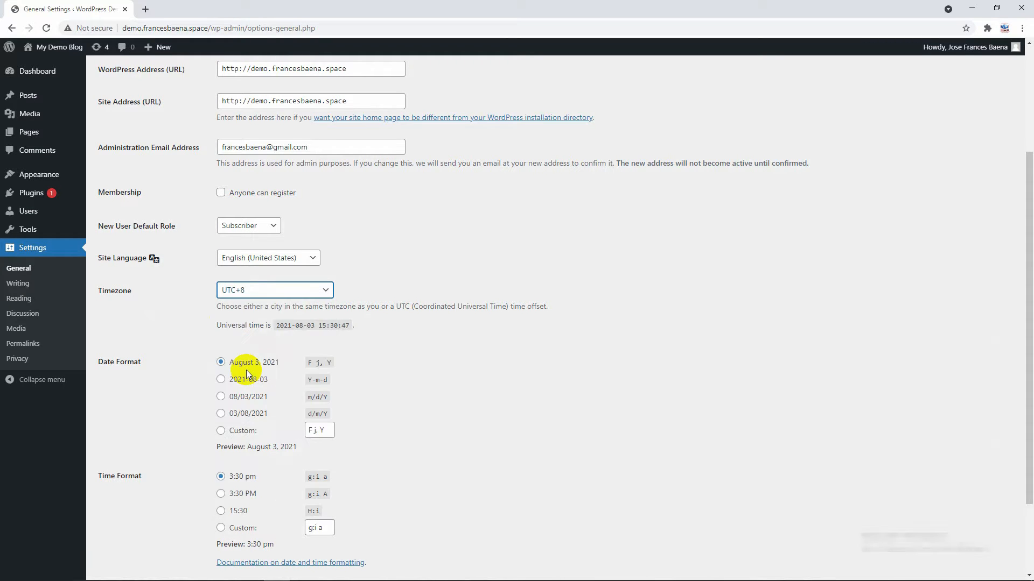
Look through the timezone cities by region and set the site's timezone to Kuala Lumpur.
click(249, 291)
scroll(250, 388, up, 20)
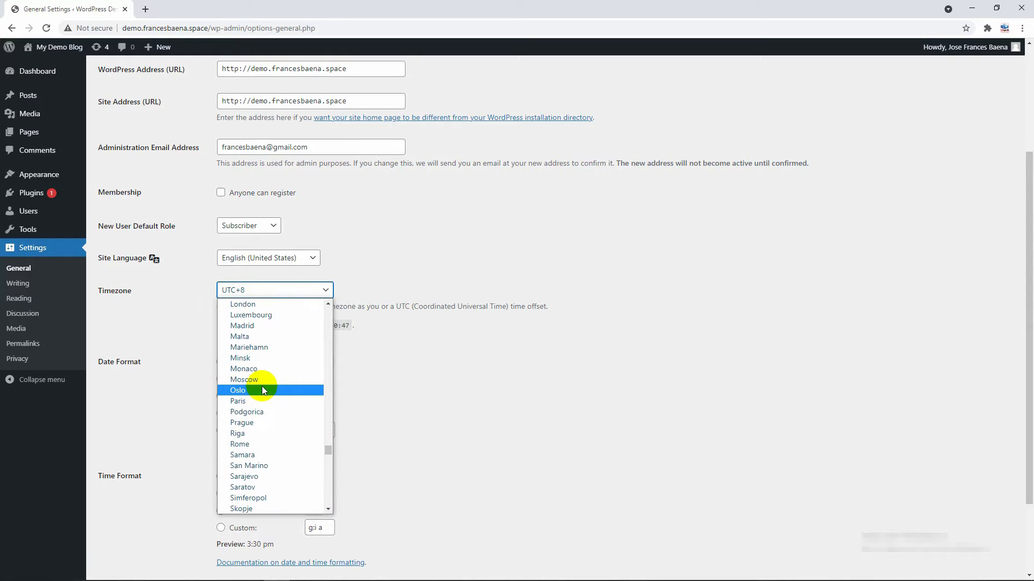
scroll(261, 387, up, 3)
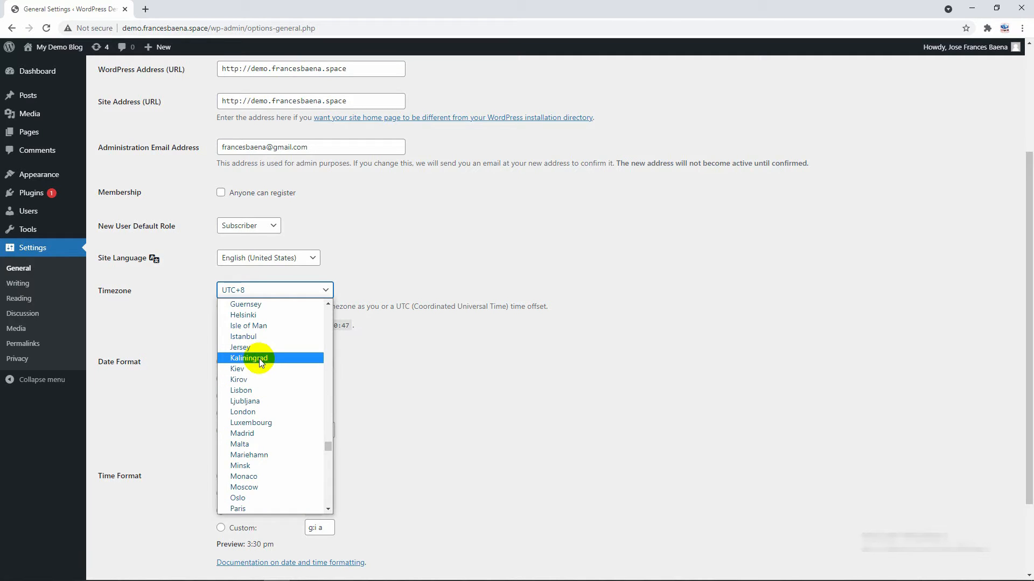
scroll(270, 369, up, 3)
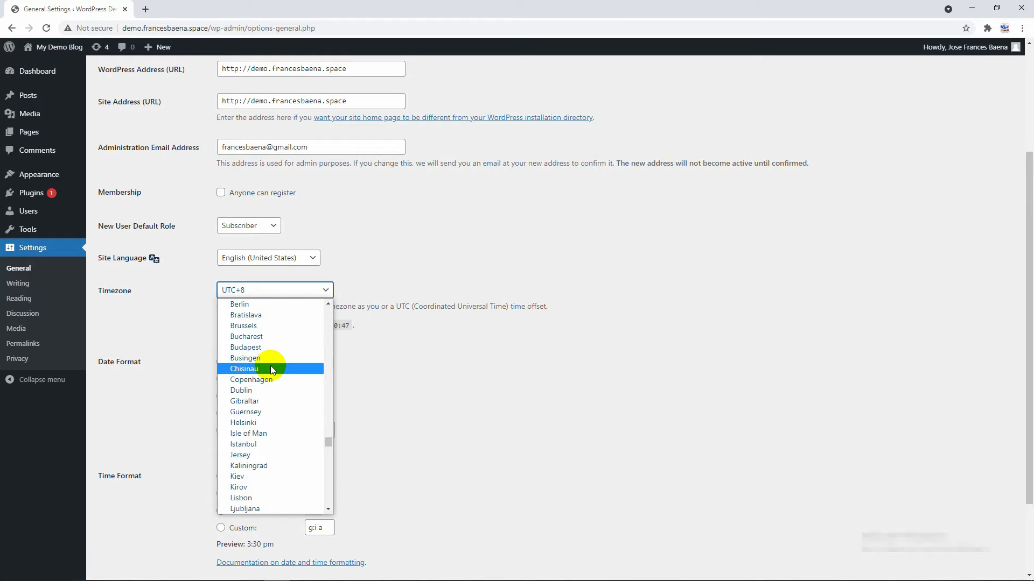
scroll(270, 367, down, 3)
scroll(270, 366, up, 6)
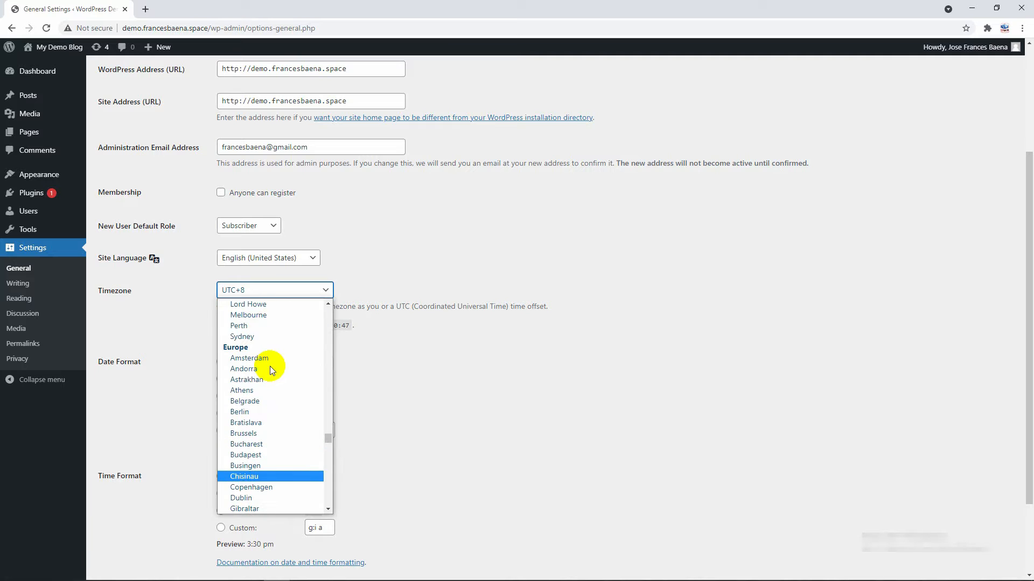
scroll(269, 367, up, 3)
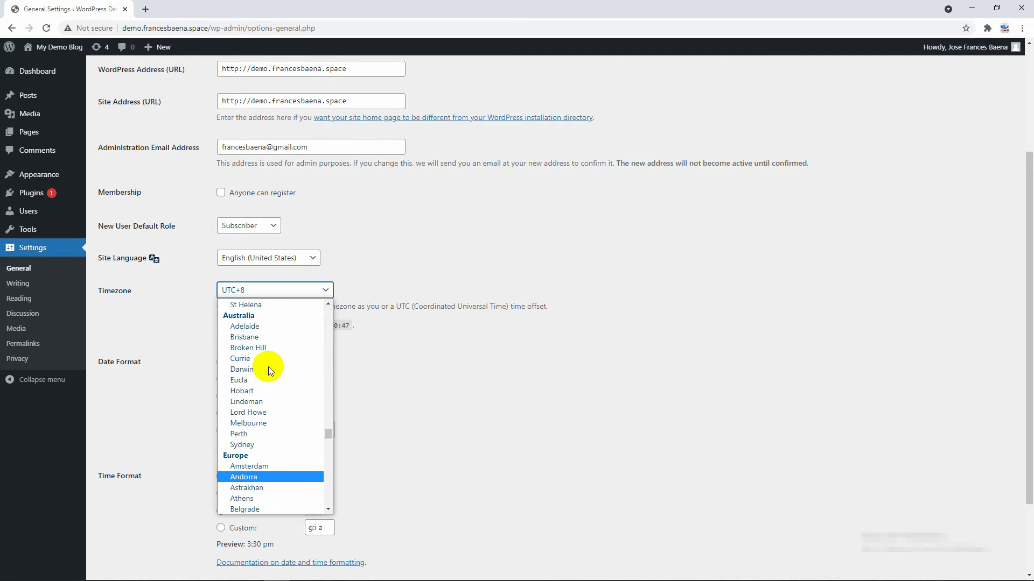
scroll(263, 436, down, 18)
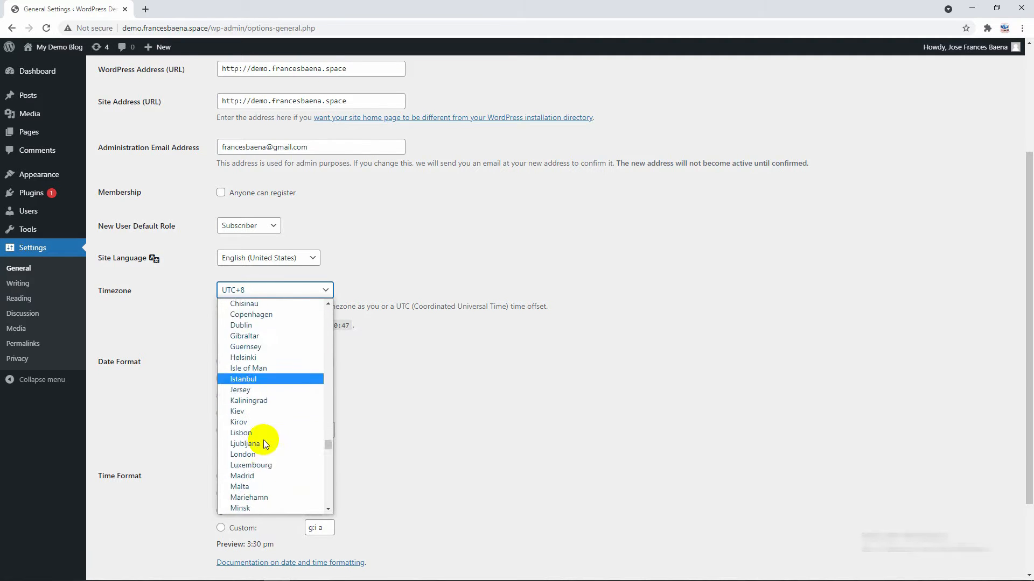
scroll(264, 429, down, 20)
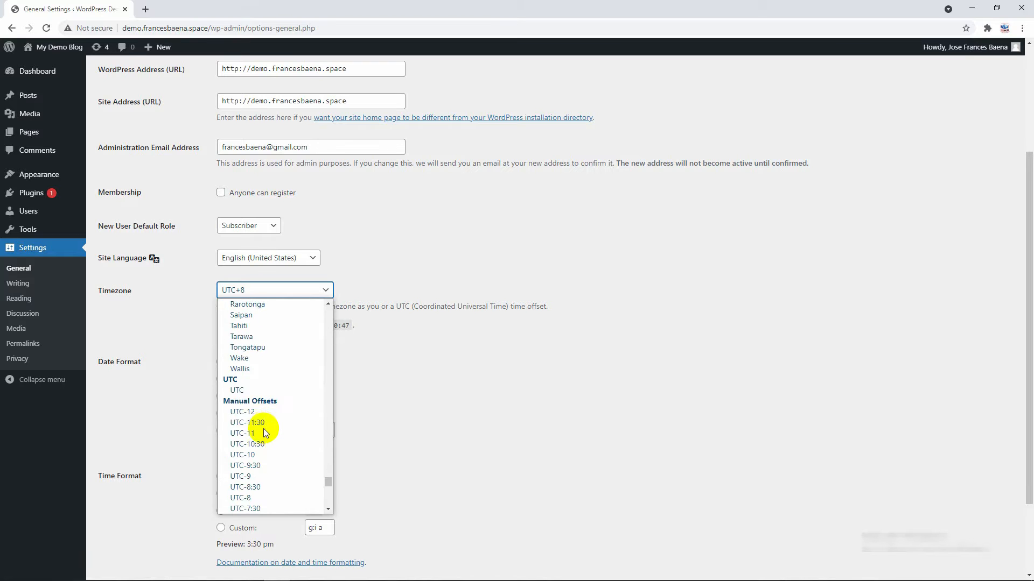
scroll(263, 427, up, 20)
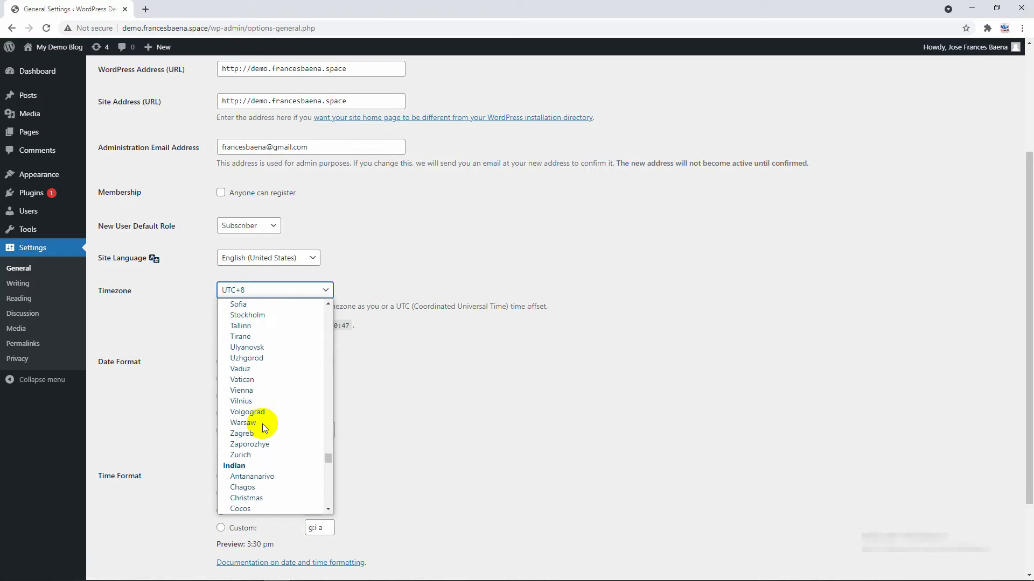
scroll(262, 424, down, 10)
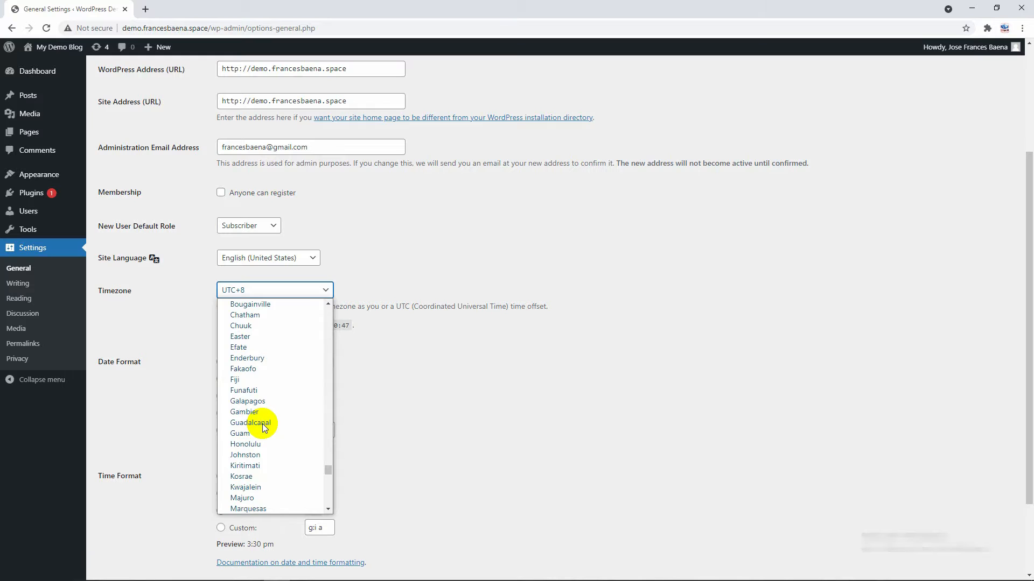
scroll(263, 425, down, 3)
scroll(263, 424, down, 10)
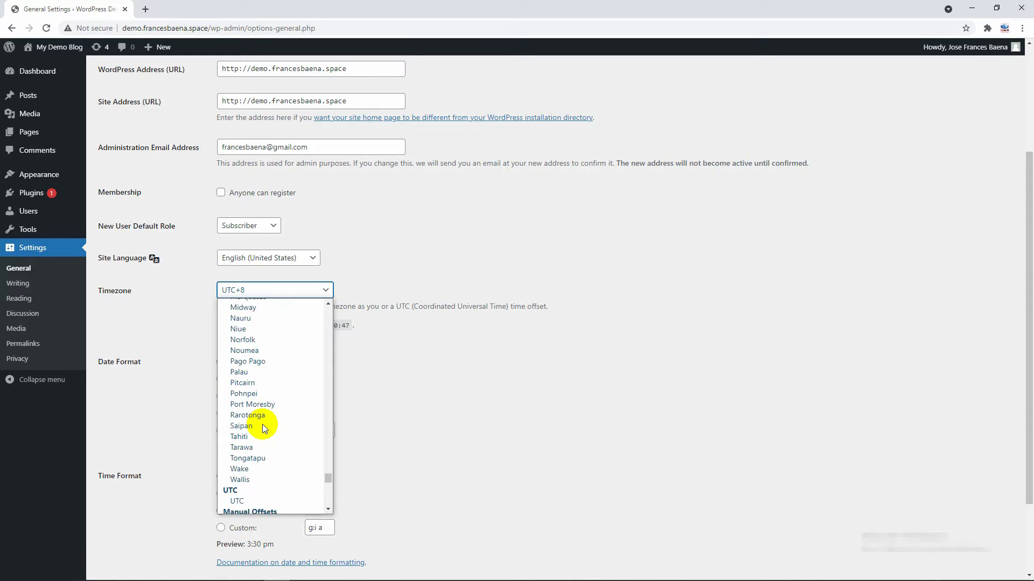
scroll(263, 424, up, 20)
scroll(263, 424, up, 15)
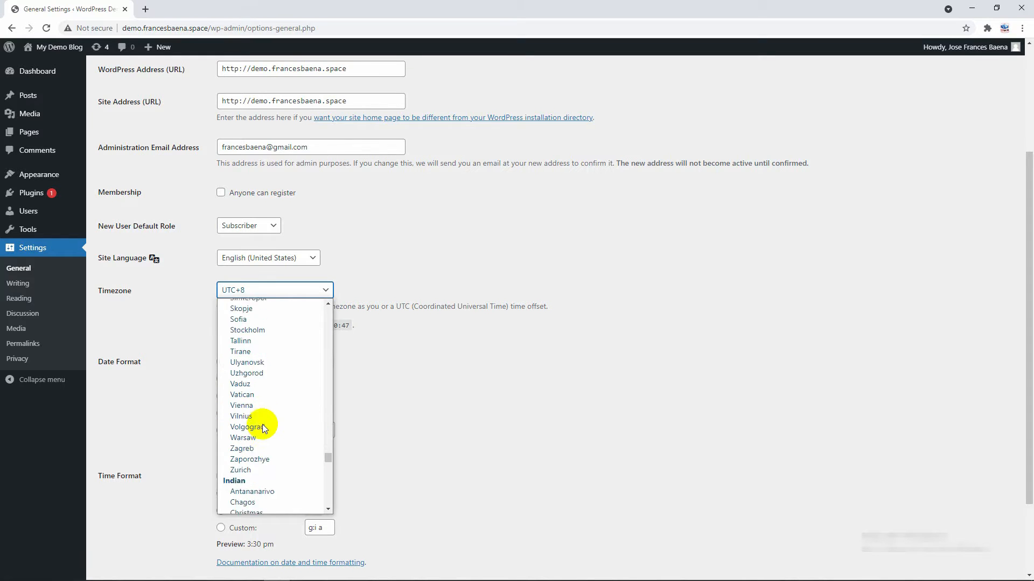
scroll(261, 423, up, 9)
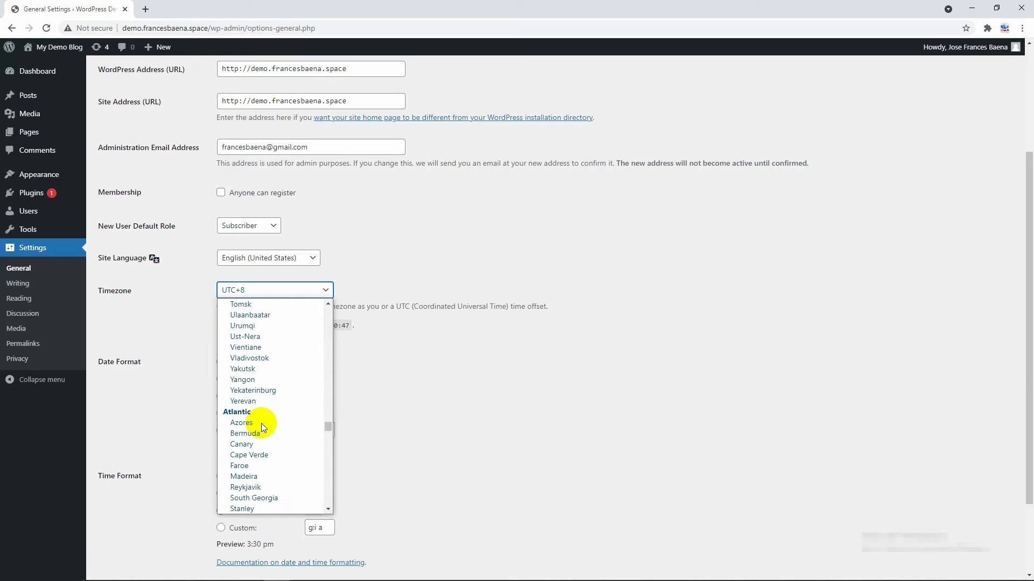
scroll(260, 423, up, 3)
scroll(260, 423, up, 10)
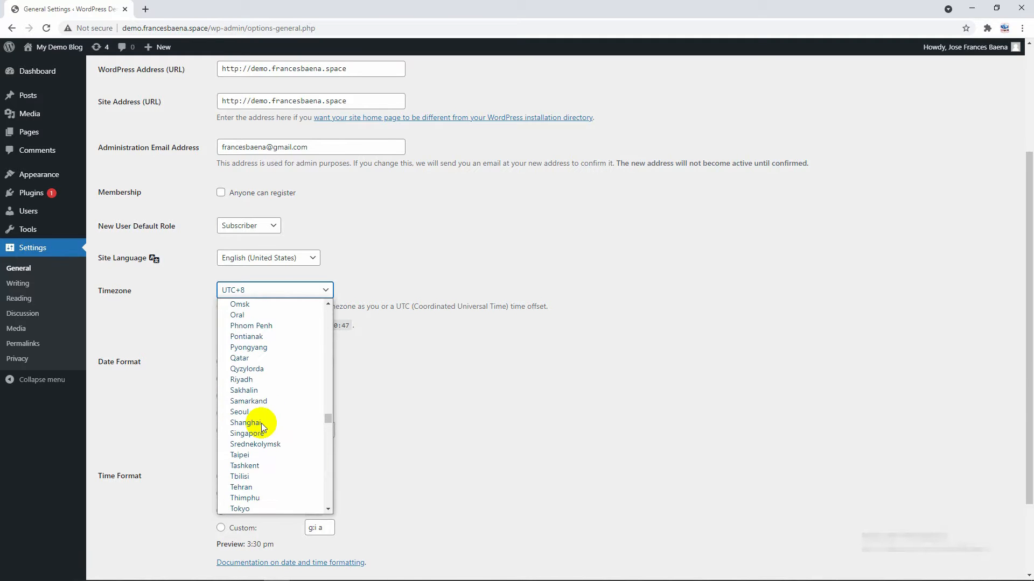
scroll(260, 423, down, 6)
scroll(260, 423, down, 3)
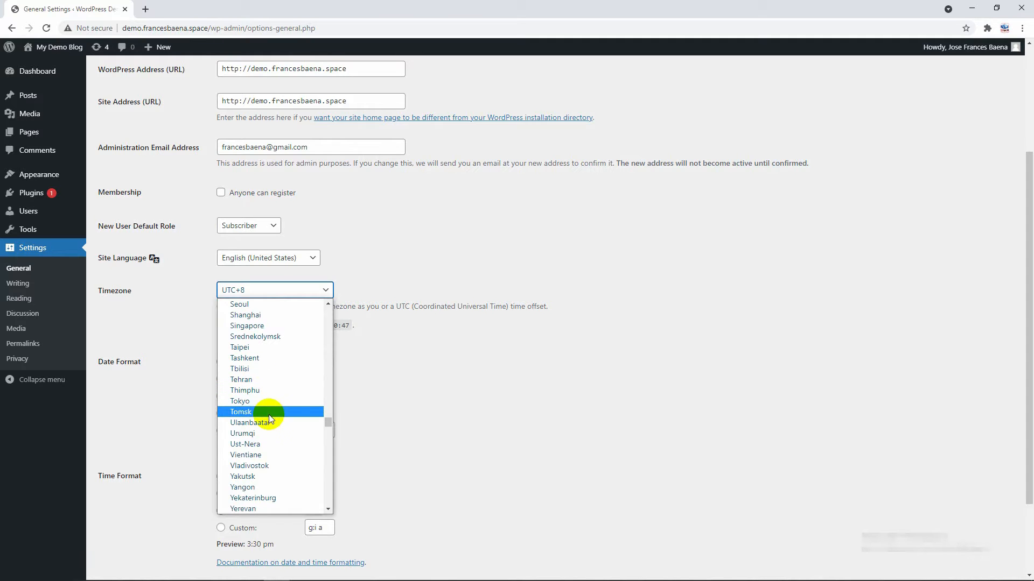
scroll(270, 442, up, 3)
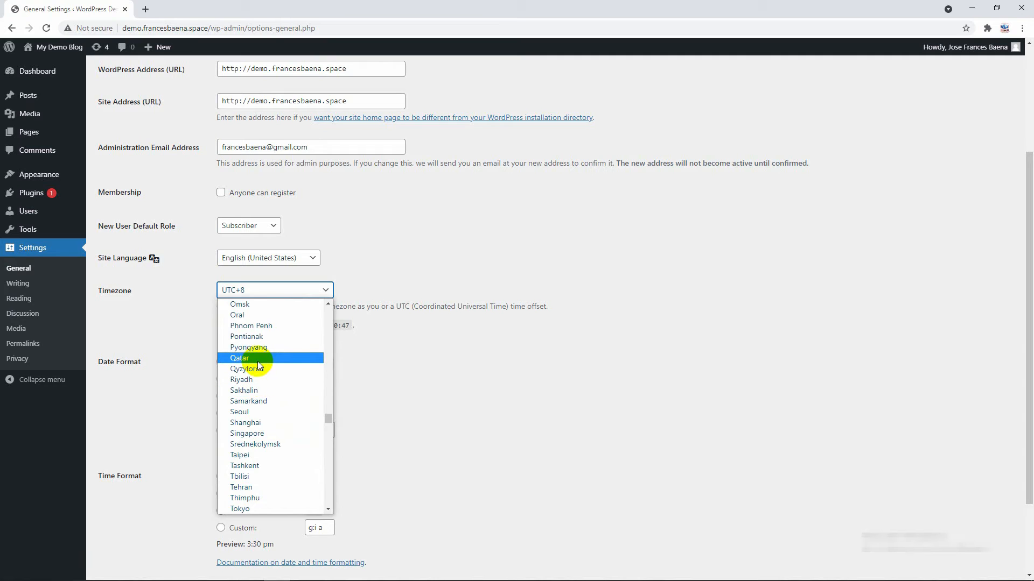
scroll(281, 363, up, 5)
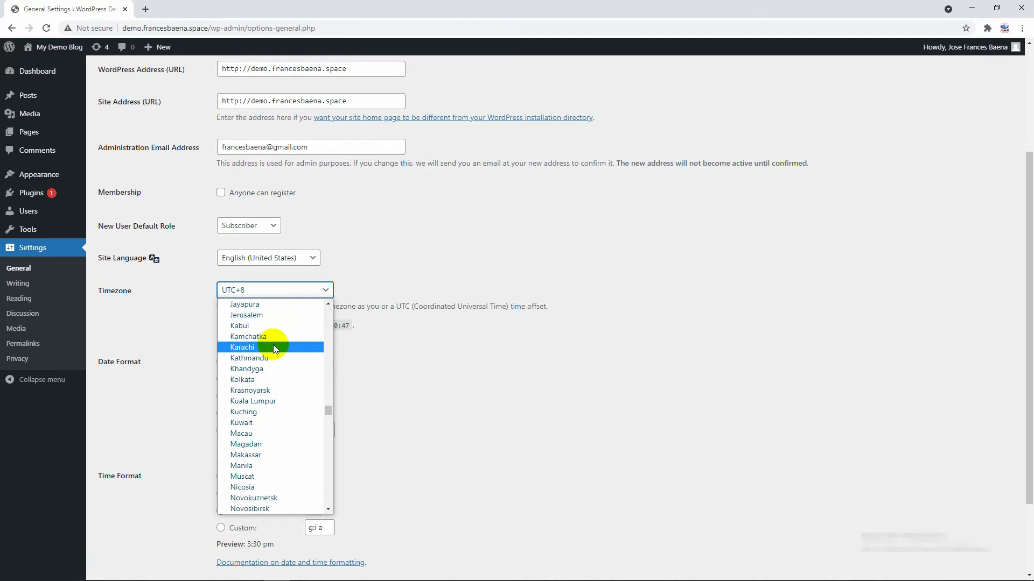
click(269, 403)
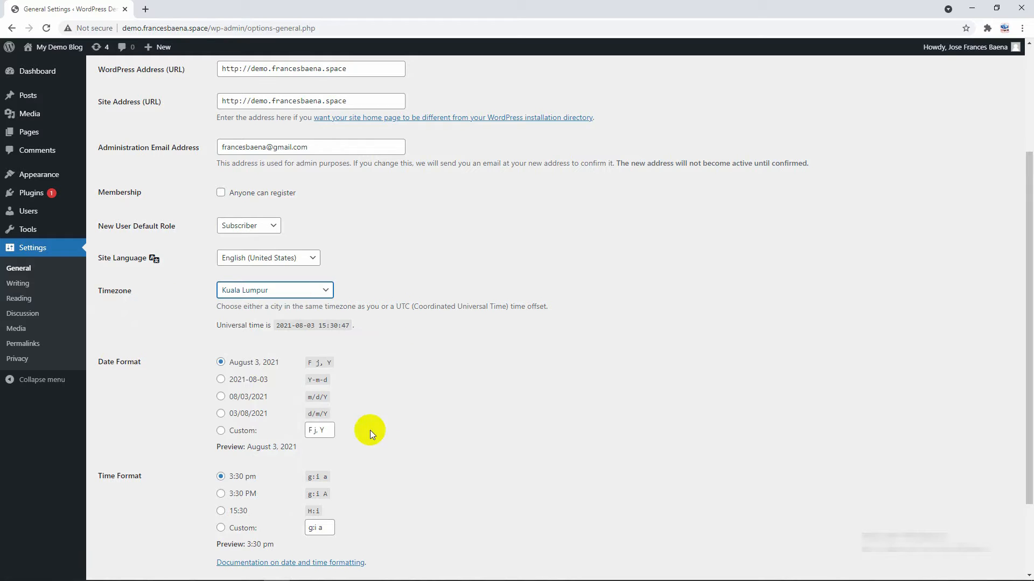
Try the Y-m-d date format and switch back to the F j, Y format.
scroll(153, 363, down, 1)
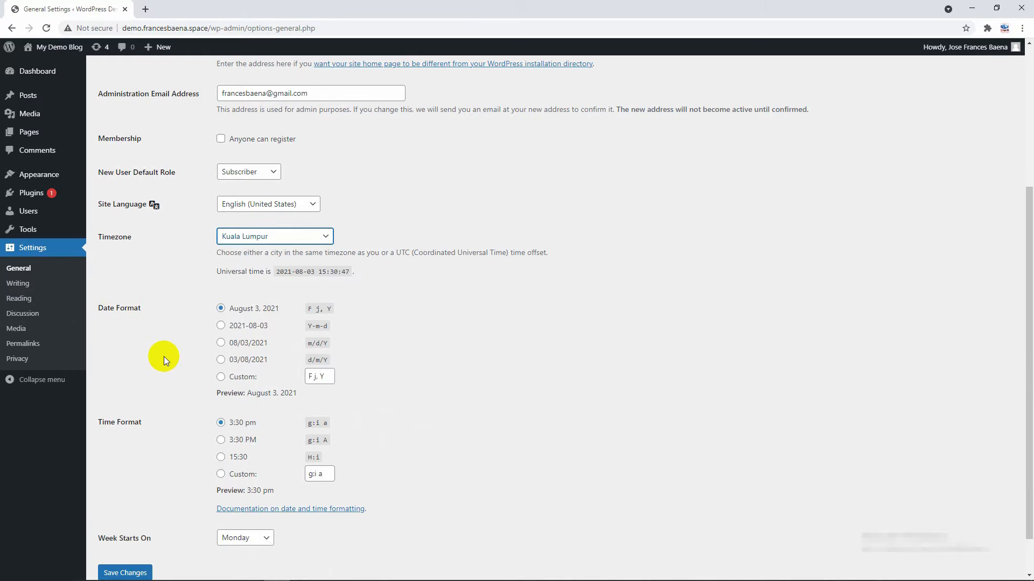
click(220, 326)
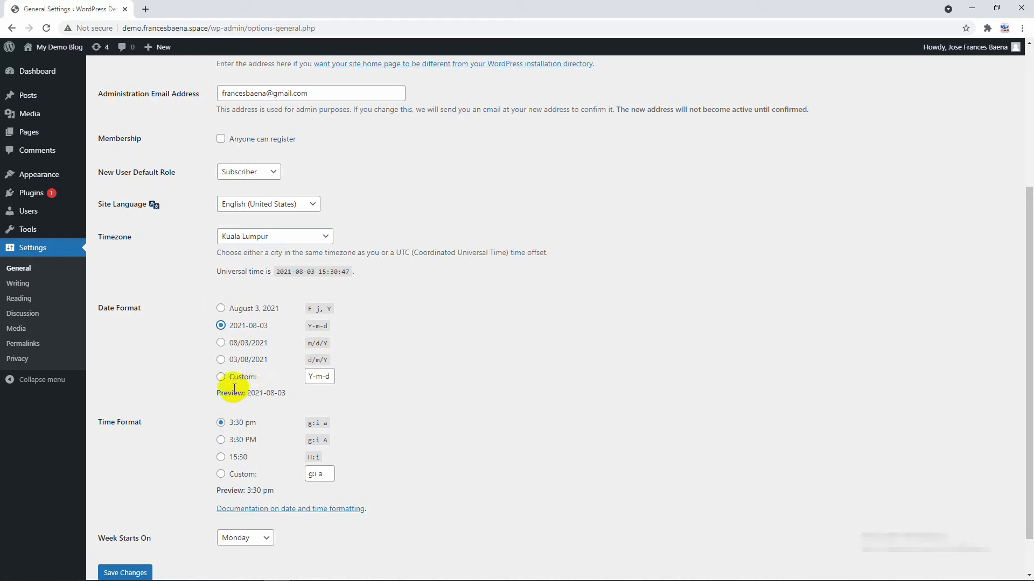
click(221, 309)
Check the days offered for Week Starts On, keep Monday, and save the General settings.
scroll(160, 305, down, 1)
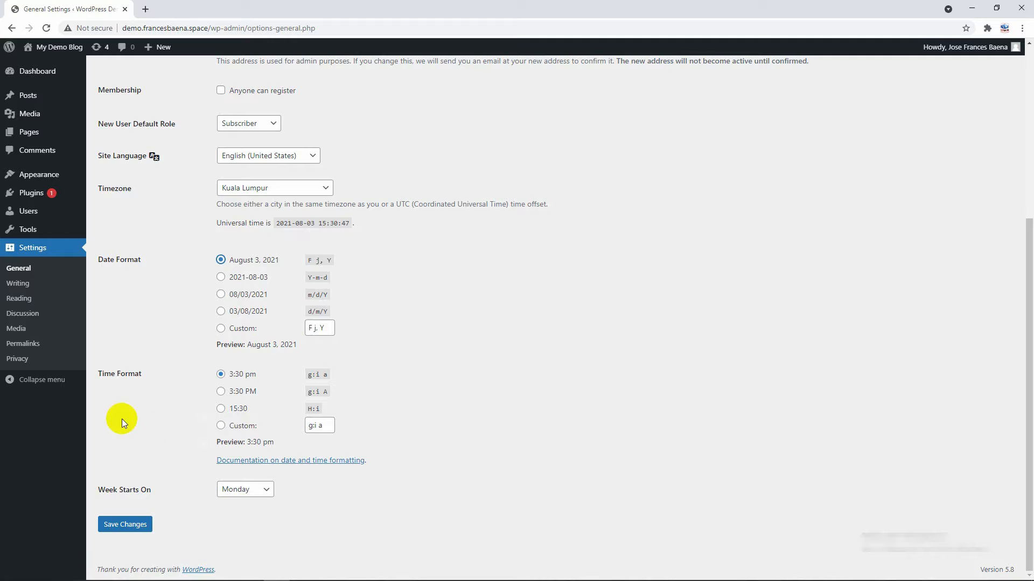
click(256, 490)
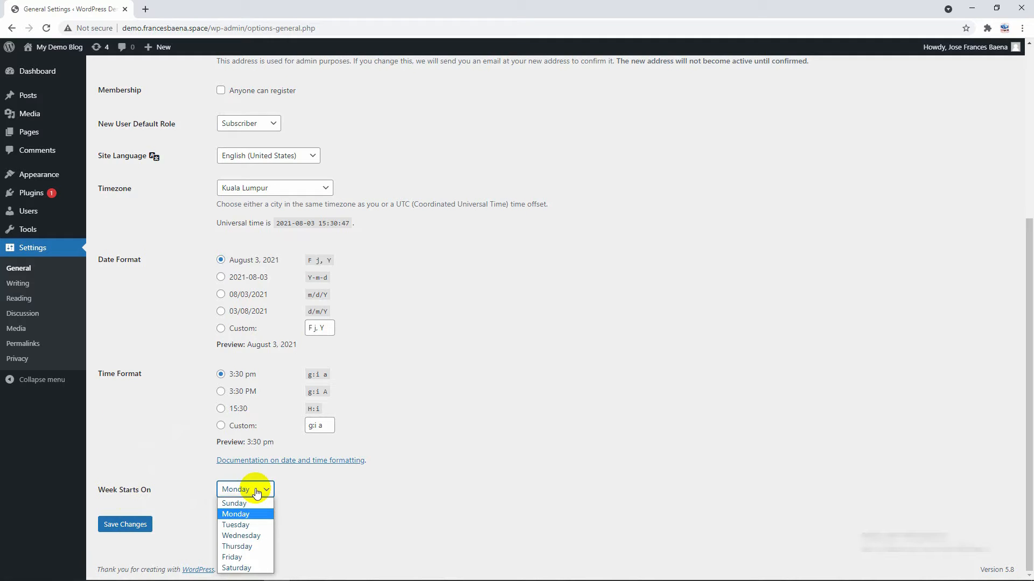
click(256, 491)
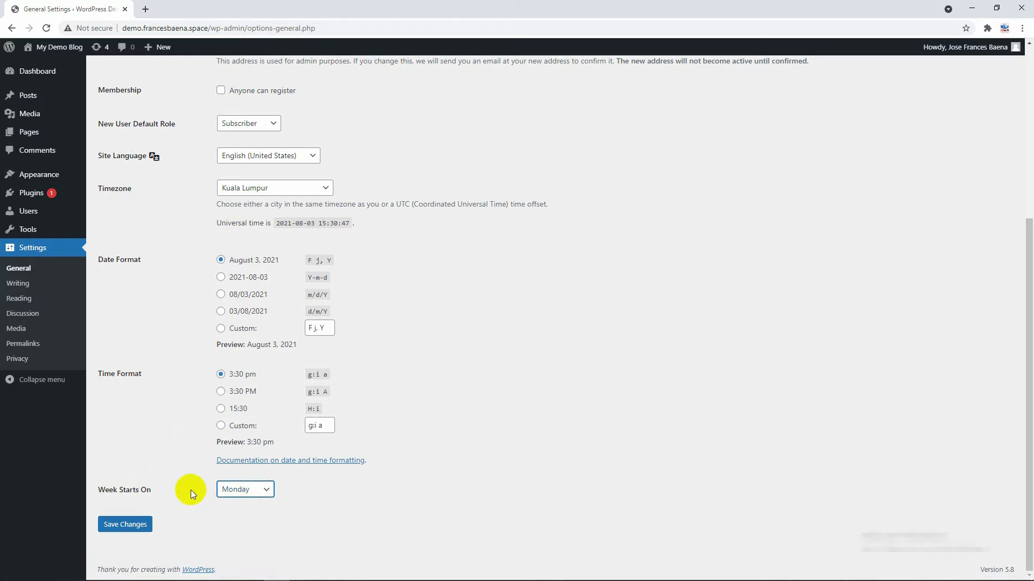
click(128, 526)
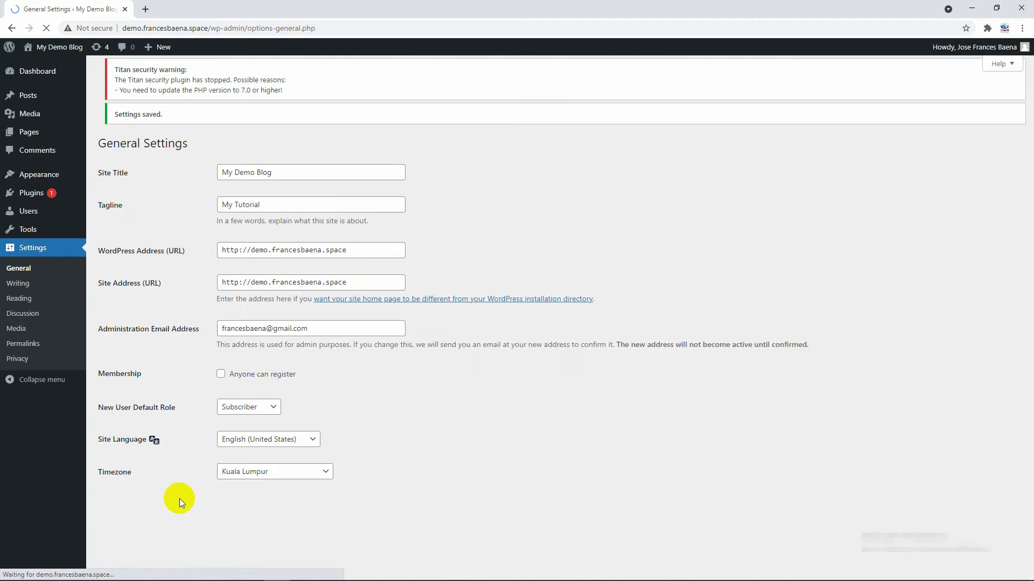
Review the saved General settings from the site title down to the week start day.
scroll(165, 405, down, 10)
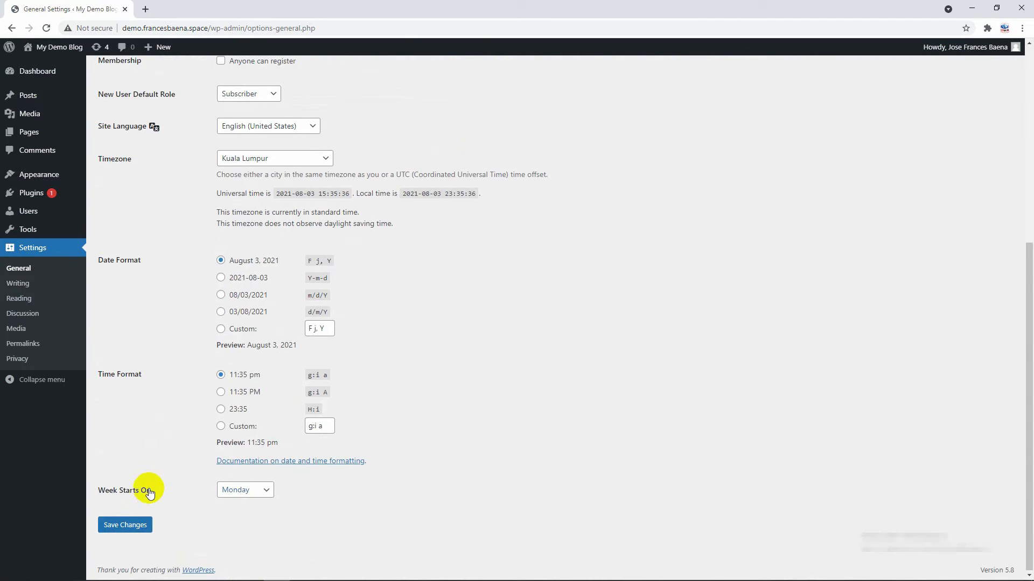
scroll(157, 416, up, 3)
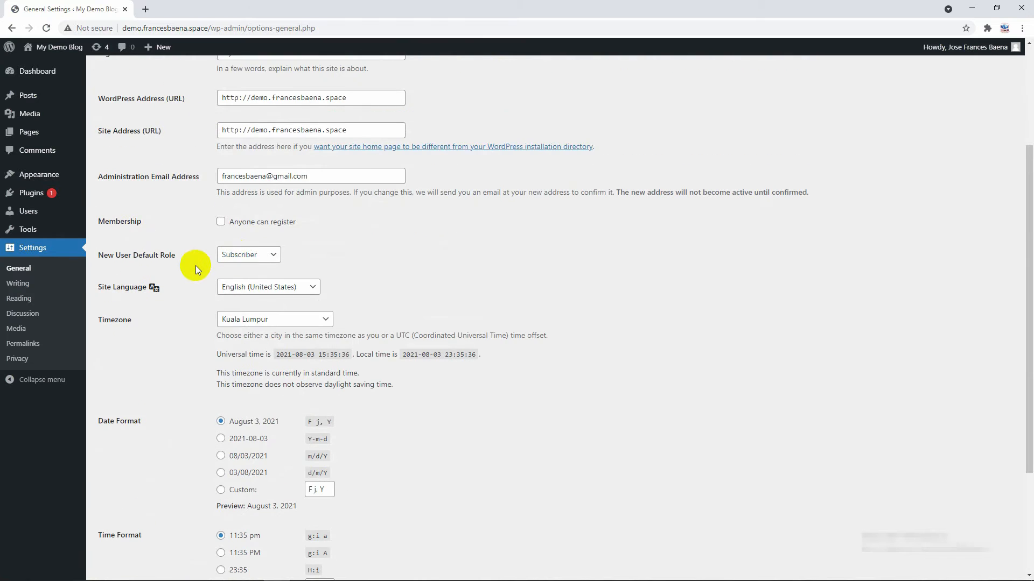
scroll(199, 253, up, 3)
scroll(208, 390, down, 2)
scroll(159, 326, down, 1)
scroll(169, 171, up, 2)
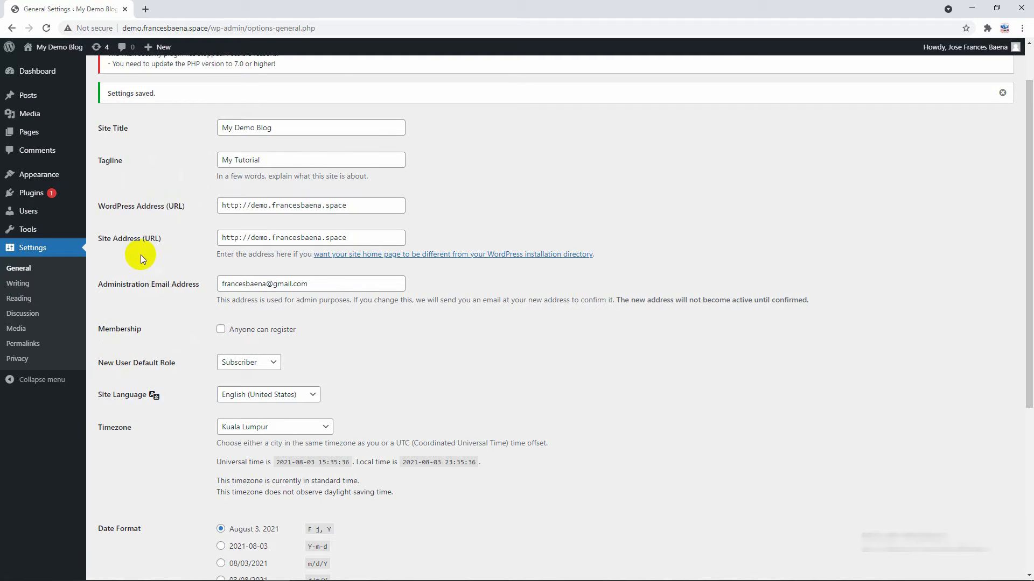
Open the Writing settings and examine the Default Post Category and Default Post Format choices, keeping Uncategorized and Standard.
click(28, 285)
click(17, 285)
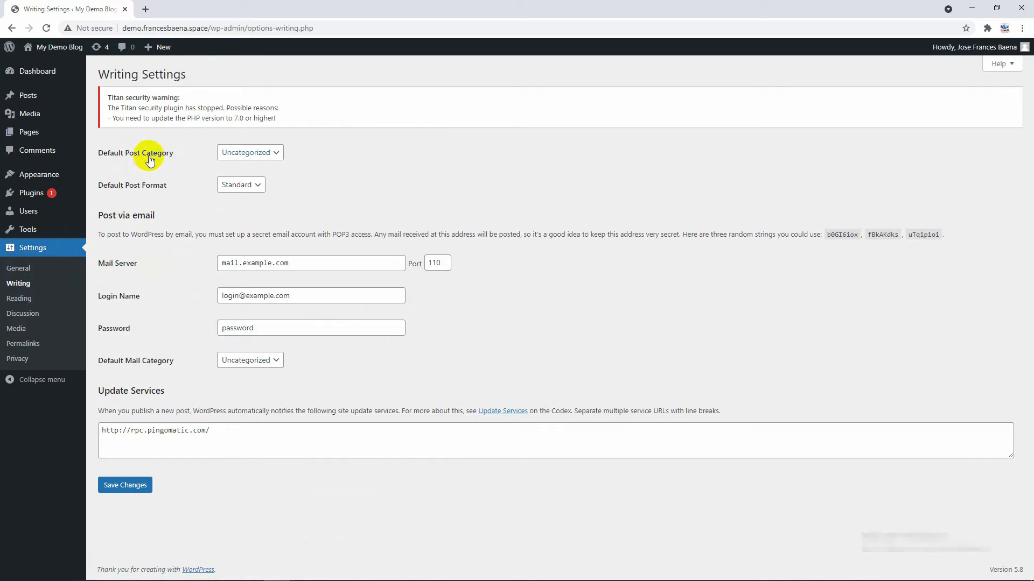
click(263, 155)
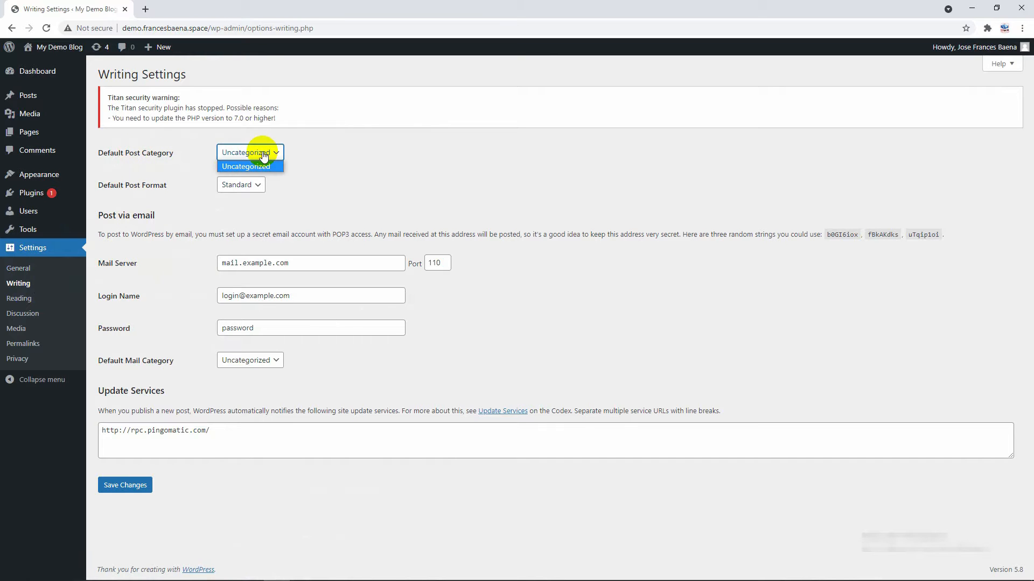
click(264, 155)
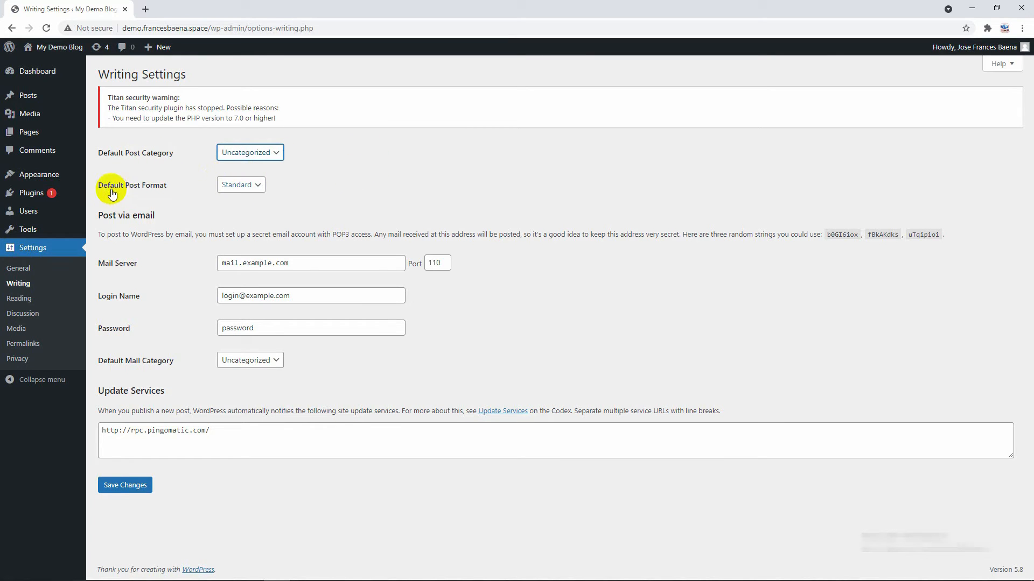
click(259, 187)
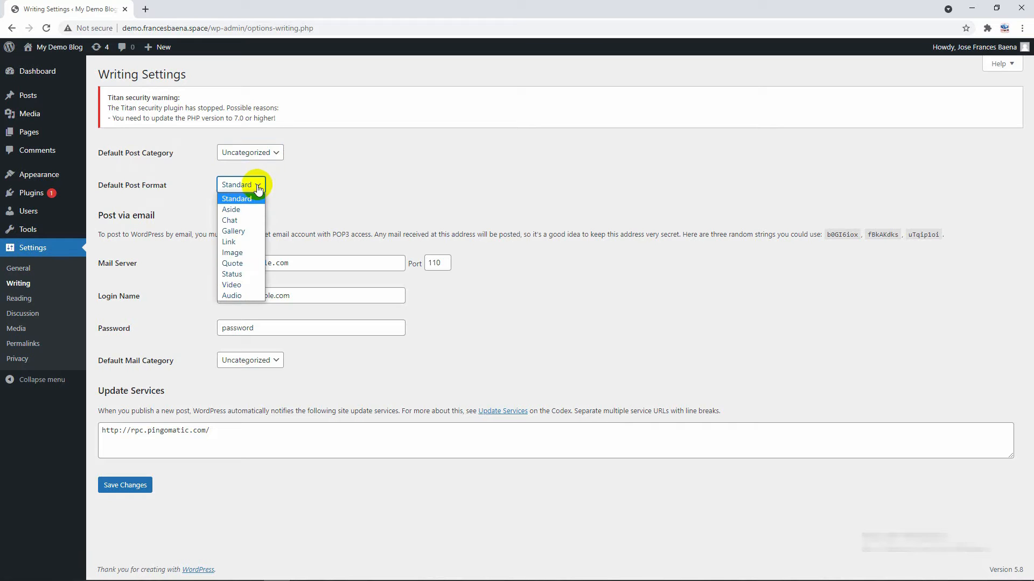
click(249, 201)
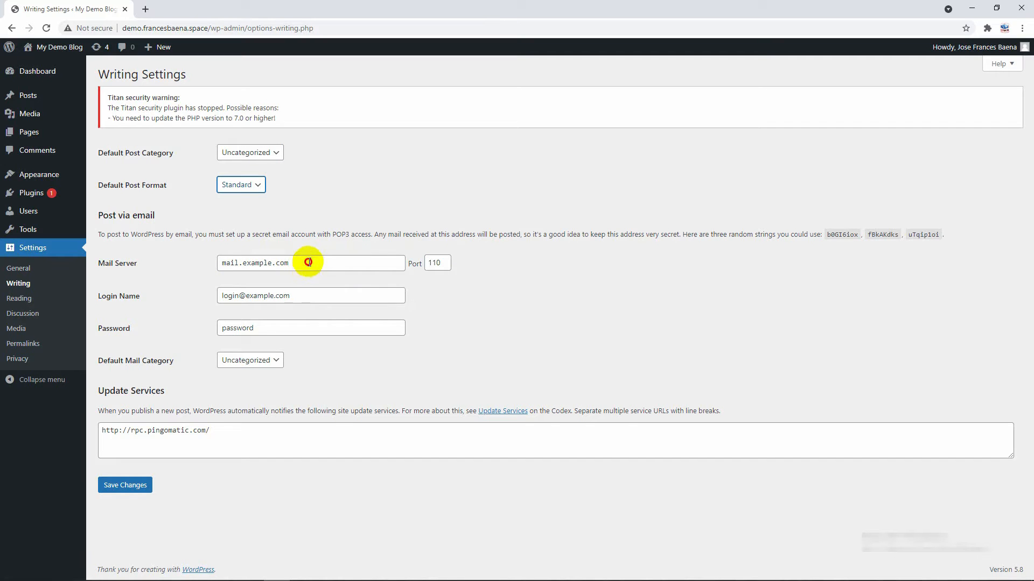
Examine the Mail Server and Login Name fields of the Post via email settings.
drag(309, 262, 224, 262)
drag(301, 295, 199, 300)
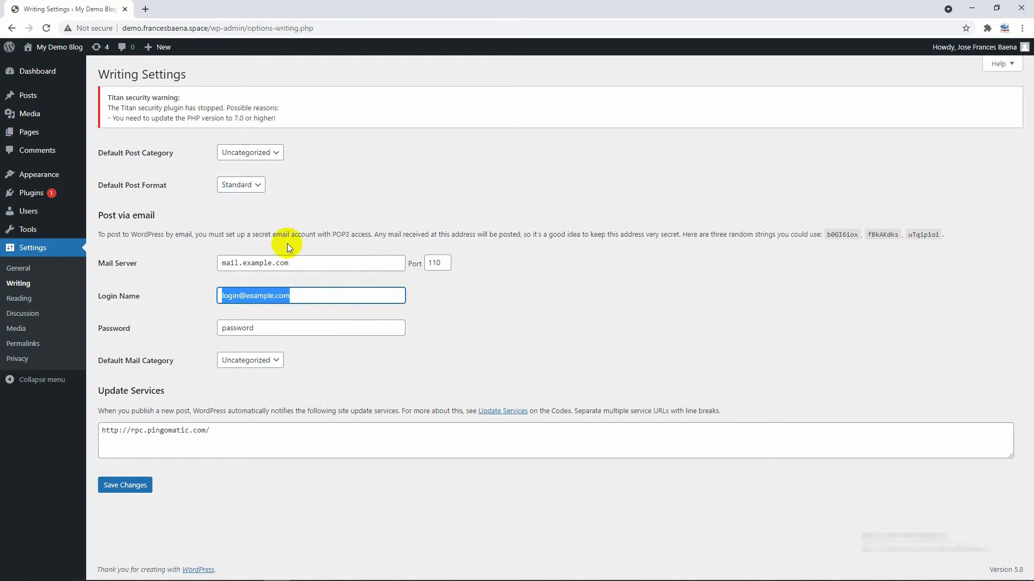
click(237, 265)
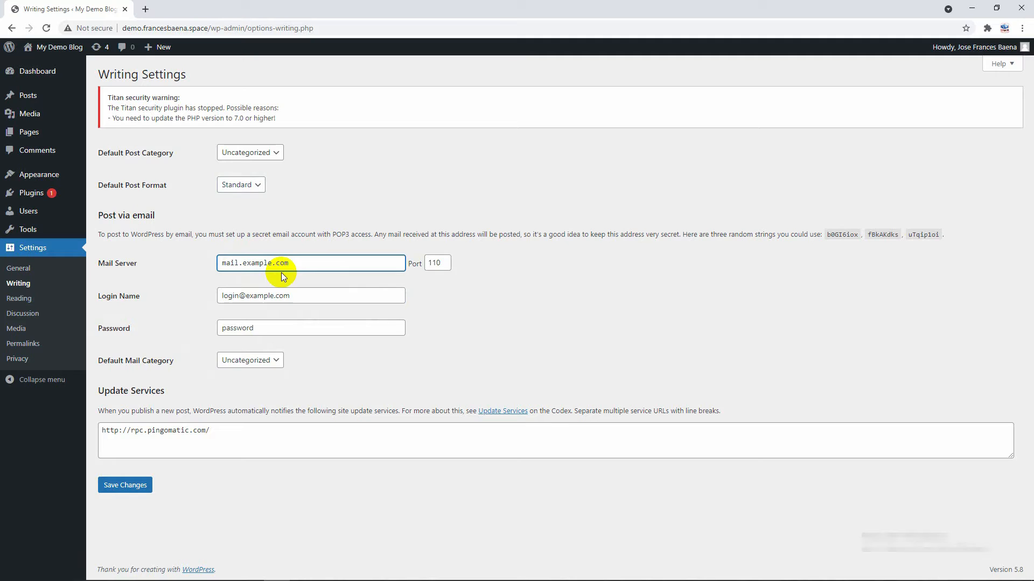
Highlight the example Mail Server address without changing it, and open the Reading settings.
drag(349, 264, 223, 266)
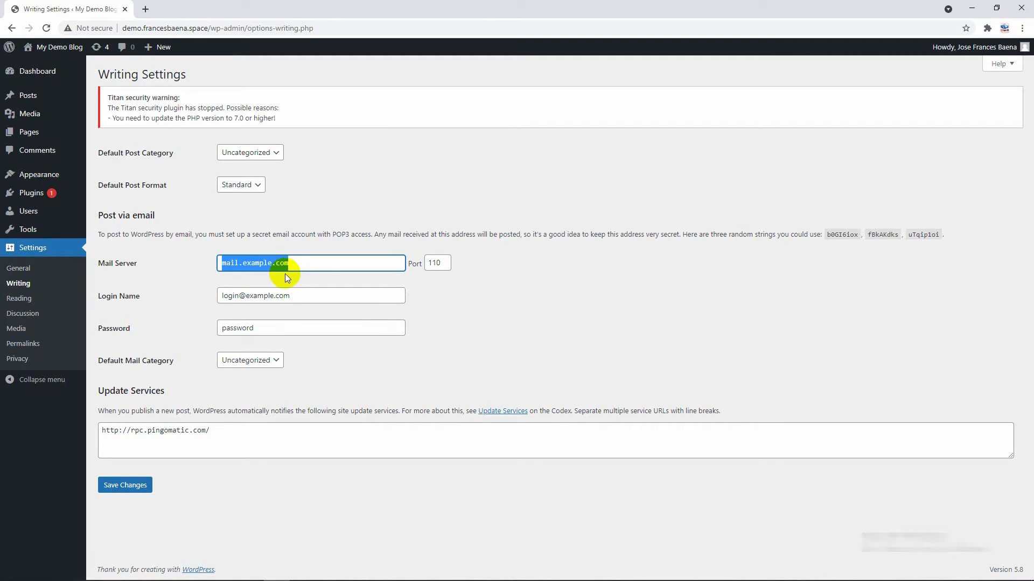
click(159, 298)
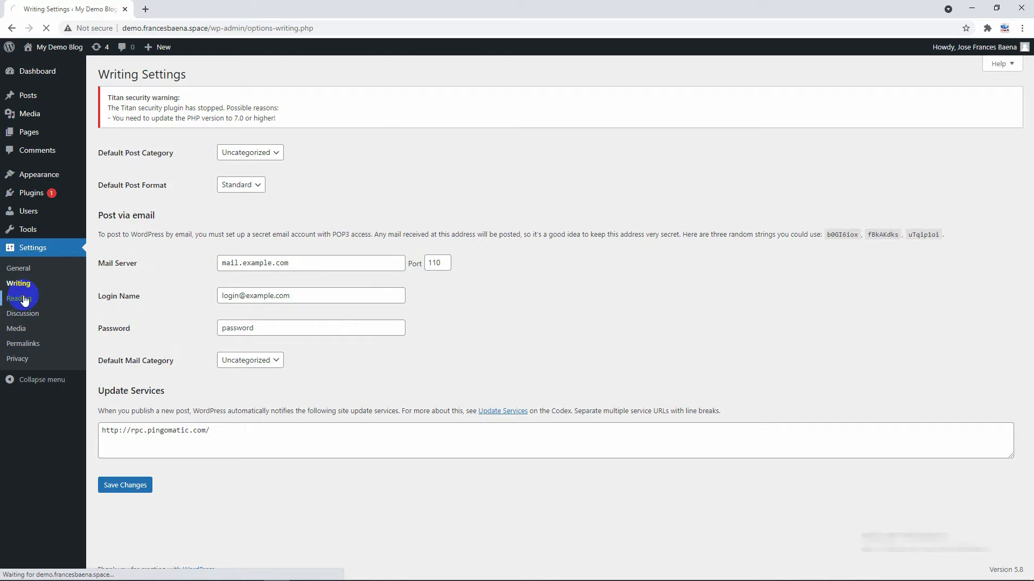
click(62, 300)
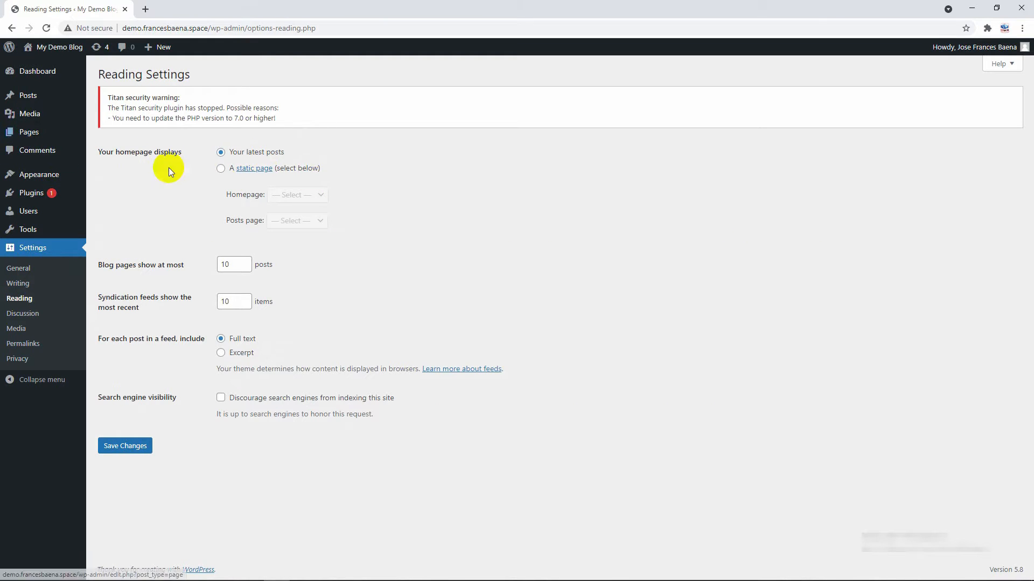
Set the homepage display to a static page and check which pages are offered as Homepage.
mouse_move(42, 121)
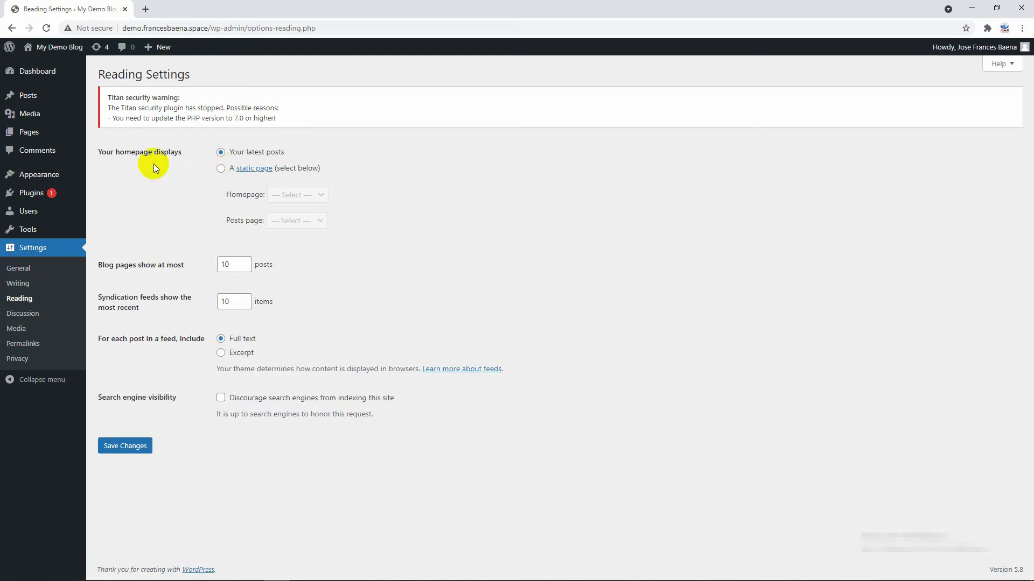
click(221, 169)
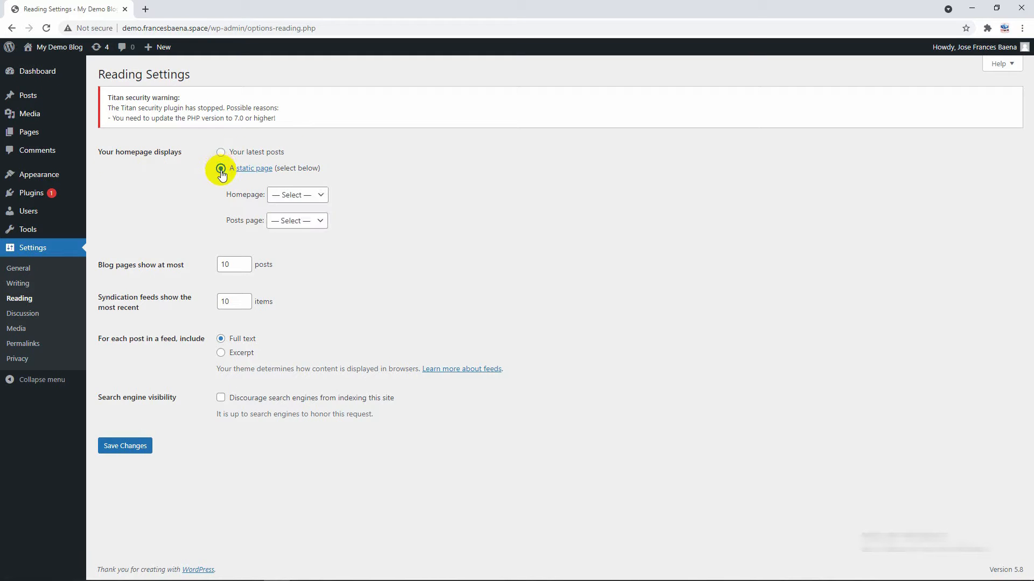
click(301, 195)
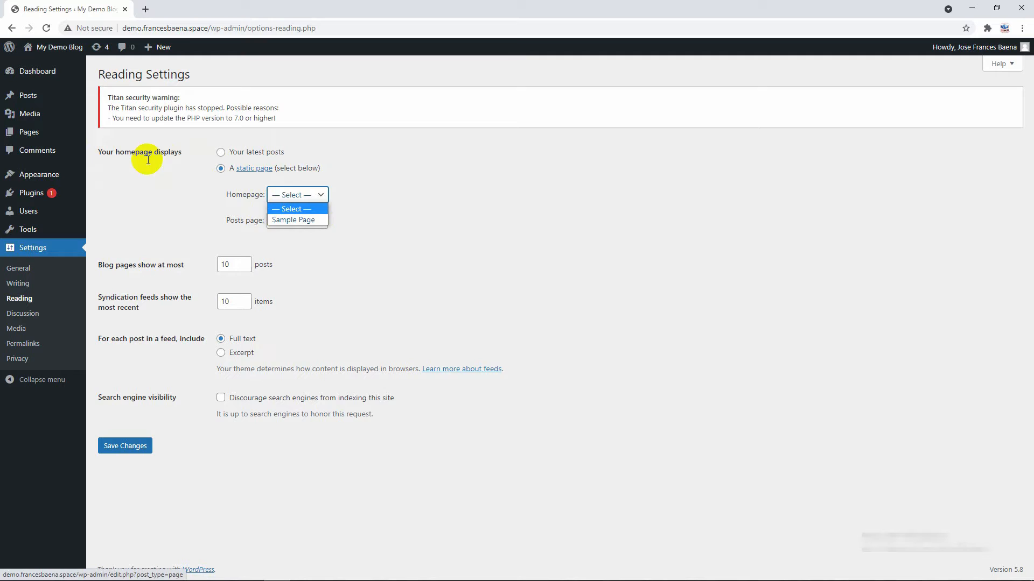
click(156, 193)
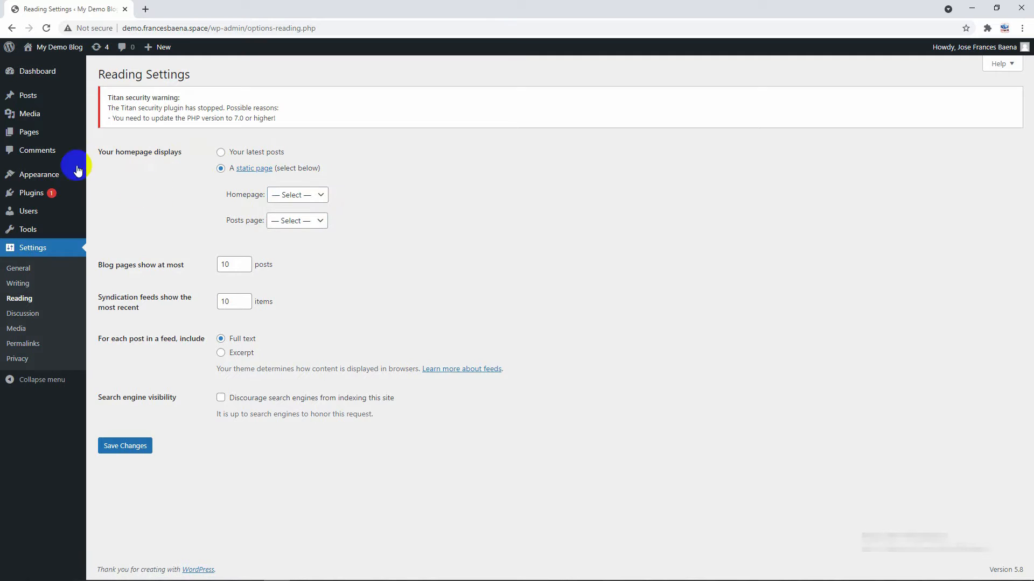
Open the Pages list in a separate browser tab, start a new page, and dismiss the block editor's welcome guide.
right_click(31, 137)
click(45, 142)
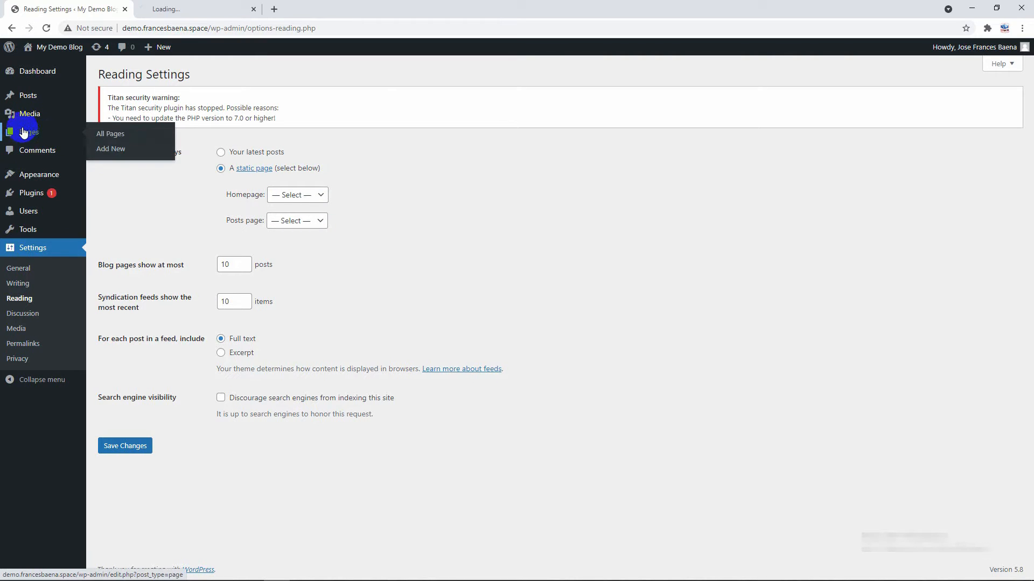
click(175, 7)
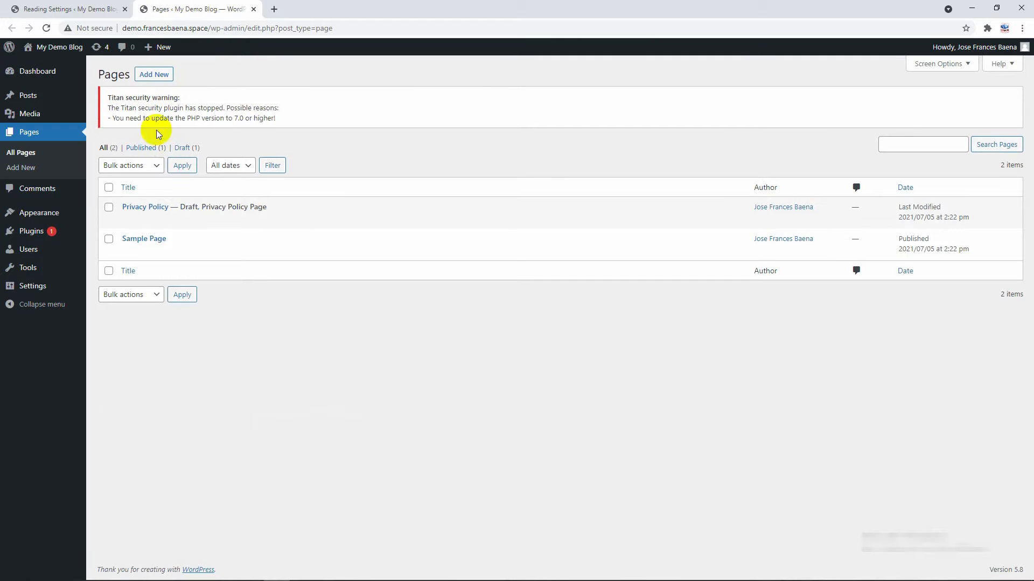
click(154, 74)
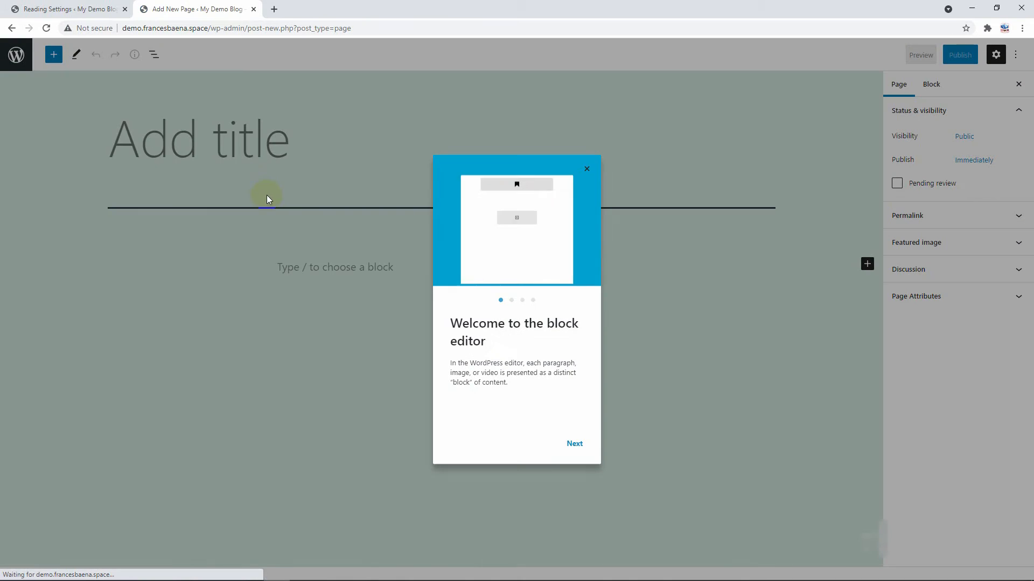
click(574, 443)
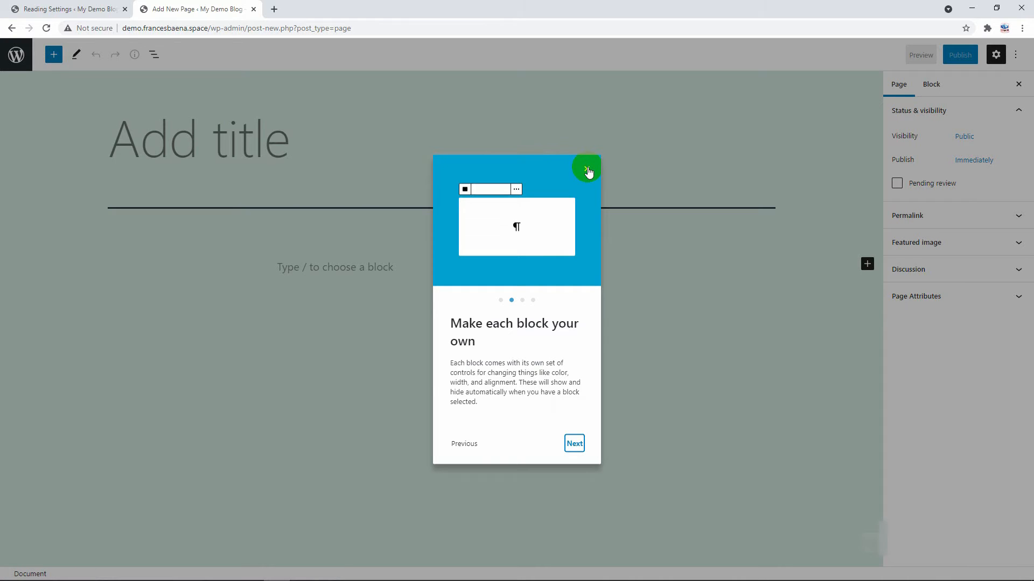
click(588, 172)
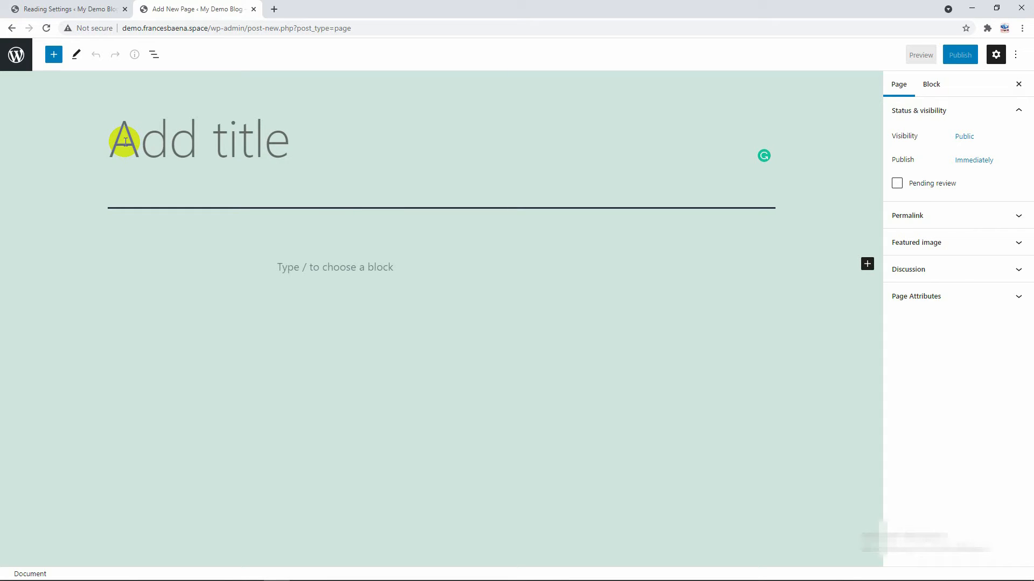
Title the new page Home, publish it without content, and close its browser tab.
text(Home)
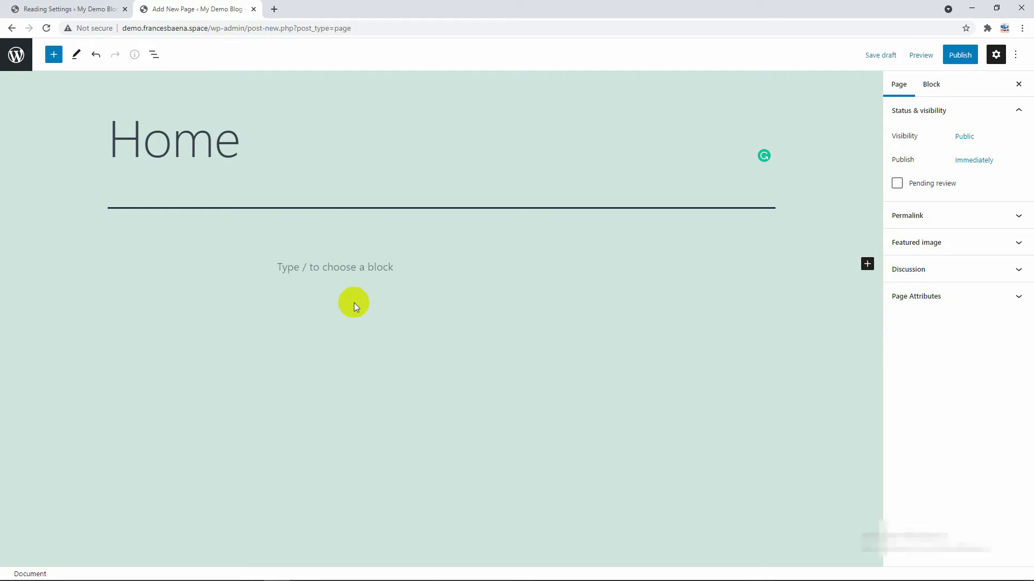
click(867, 264)
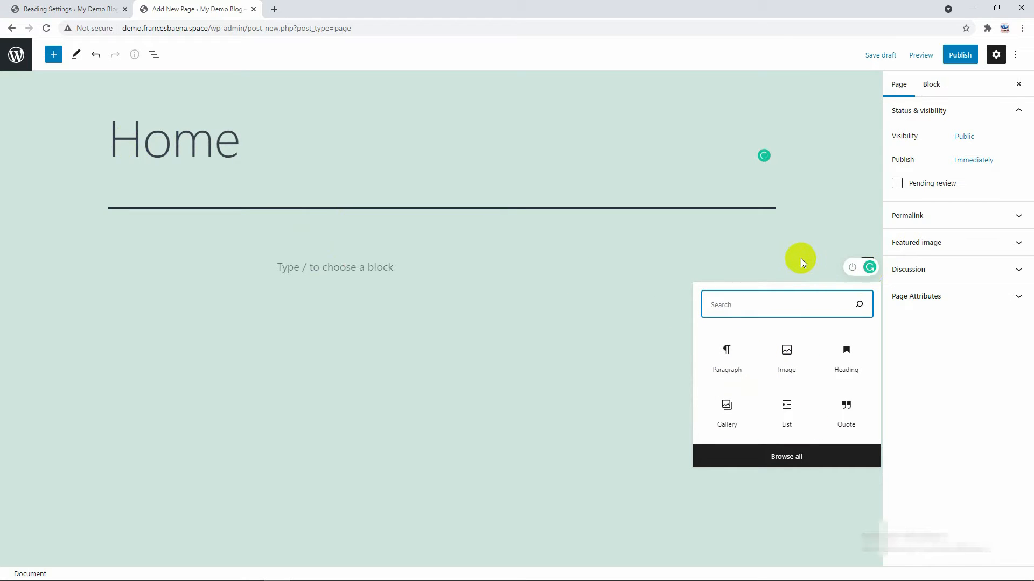
click(828, 245)
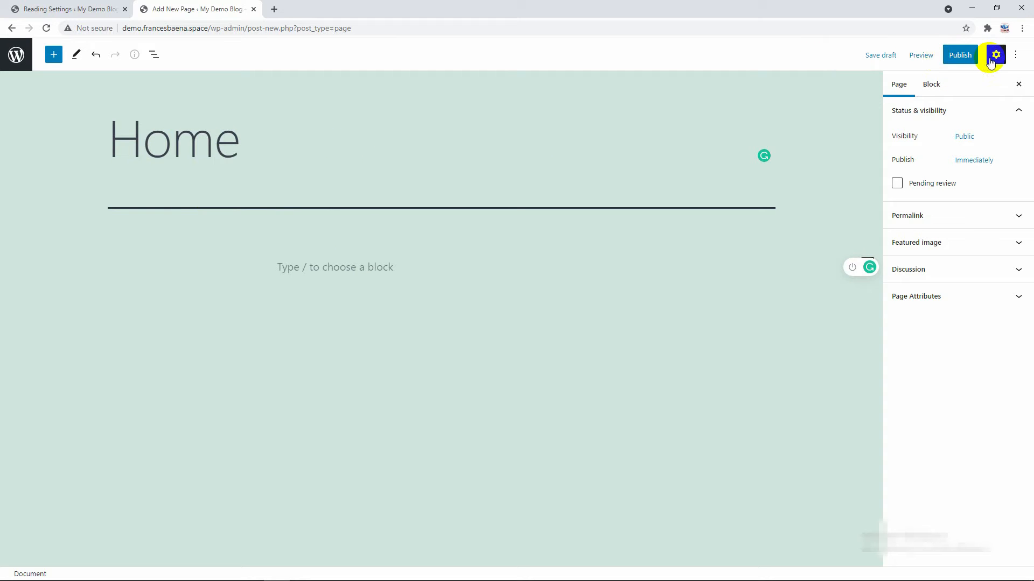
click(961, 56)
click(924, 55)
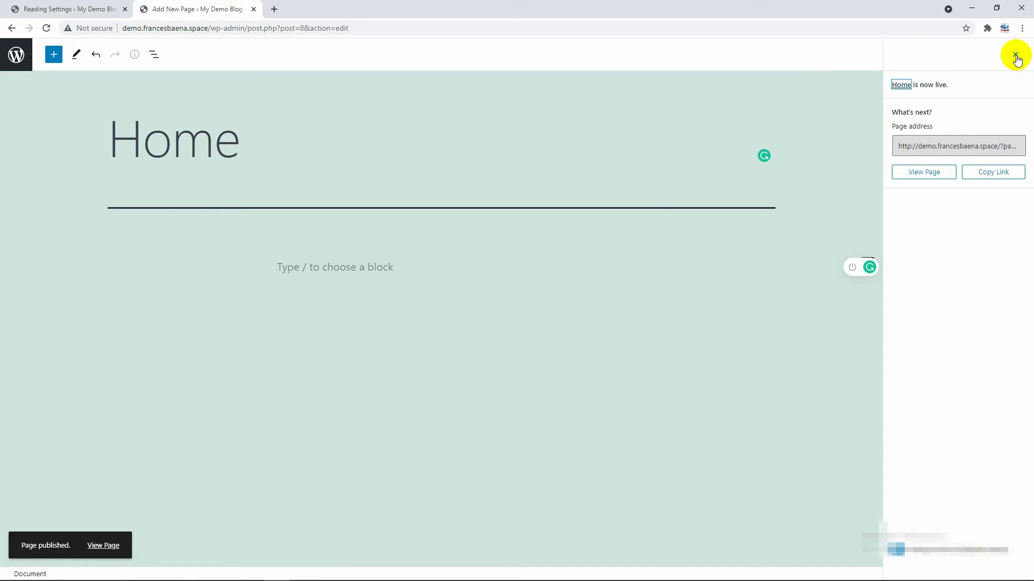
click(1016, 56)
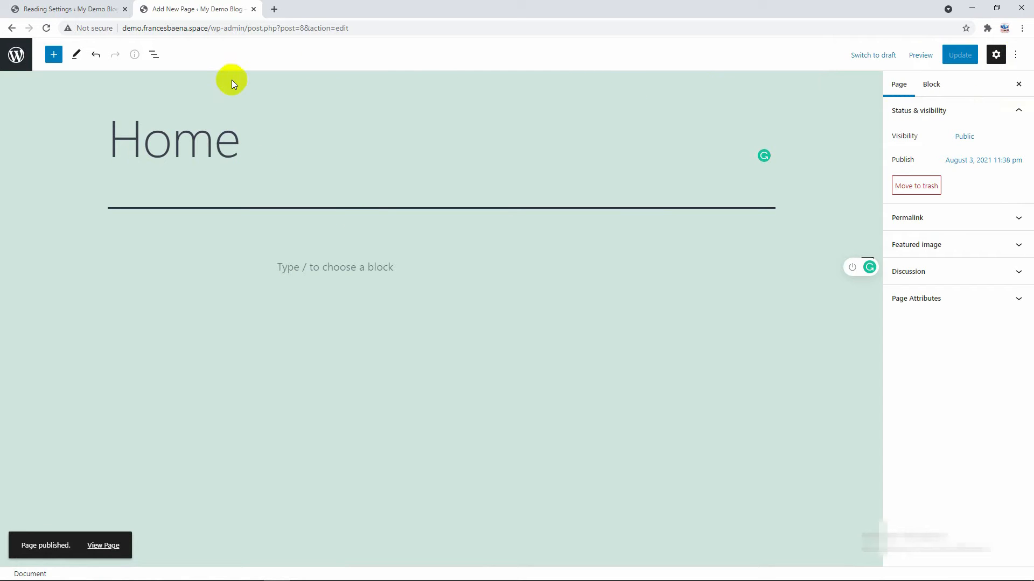
click(253, 9)
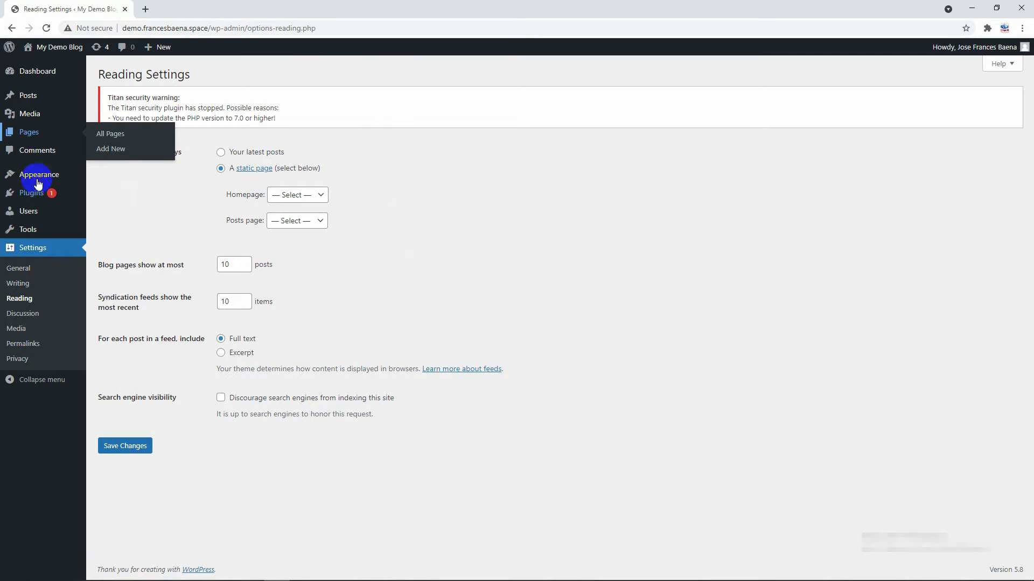
Reload the Reading settings, choose a static page with Home as Homepage, and check the pages offered as Posts page.
click(46, 28)
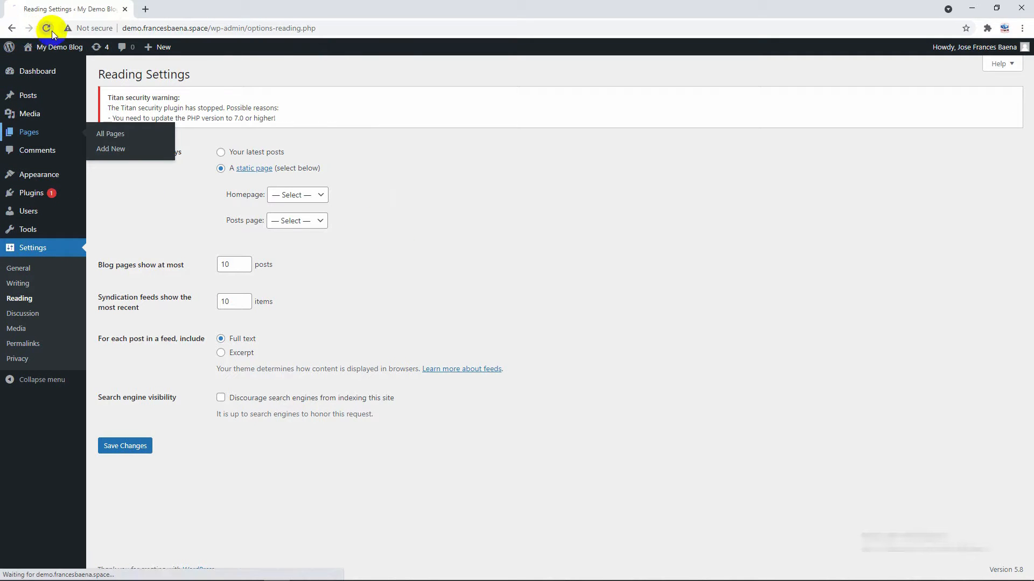
click(220, 168)
click(297, 195)
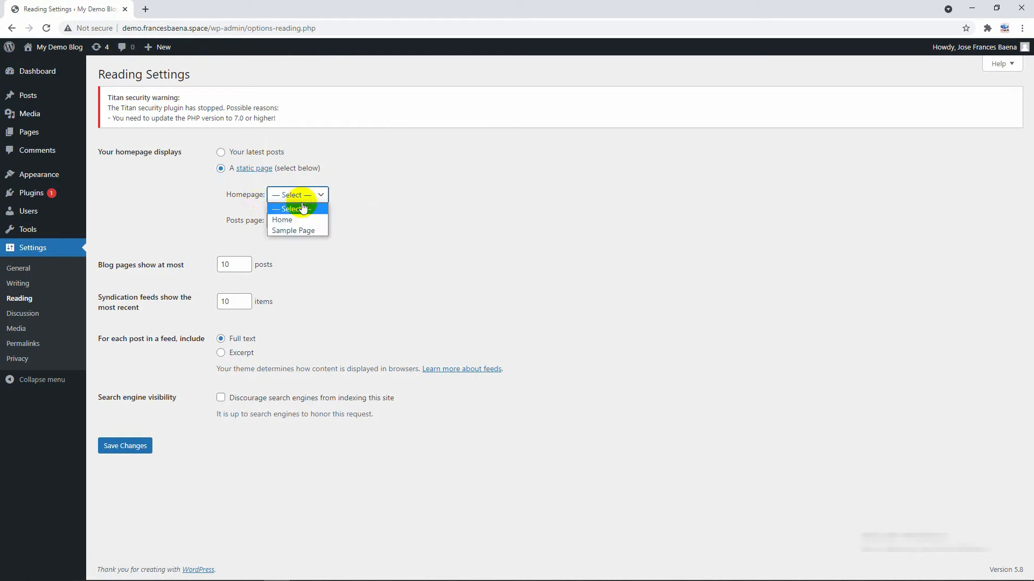
click(288, 221)
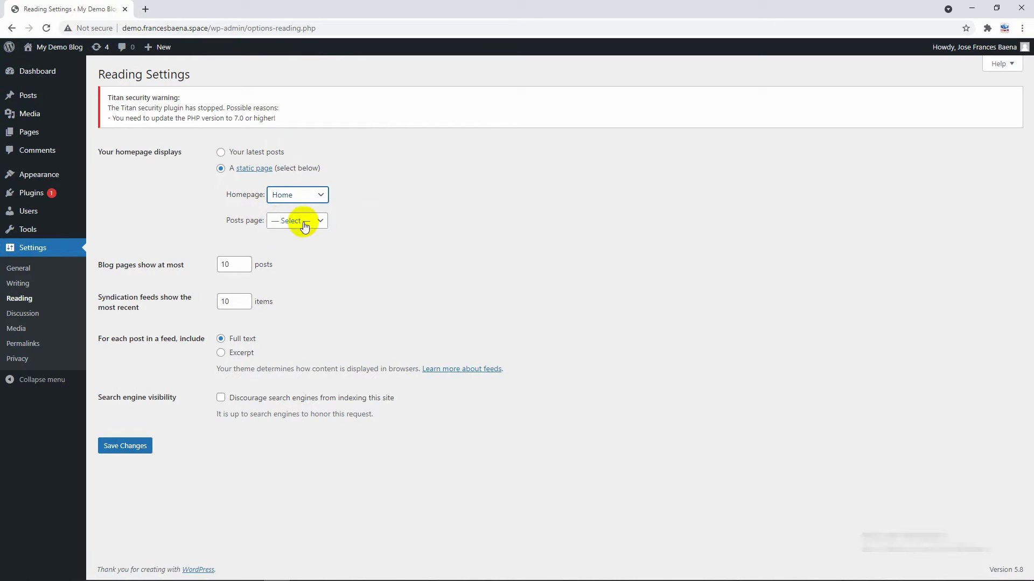
click(304, 226)
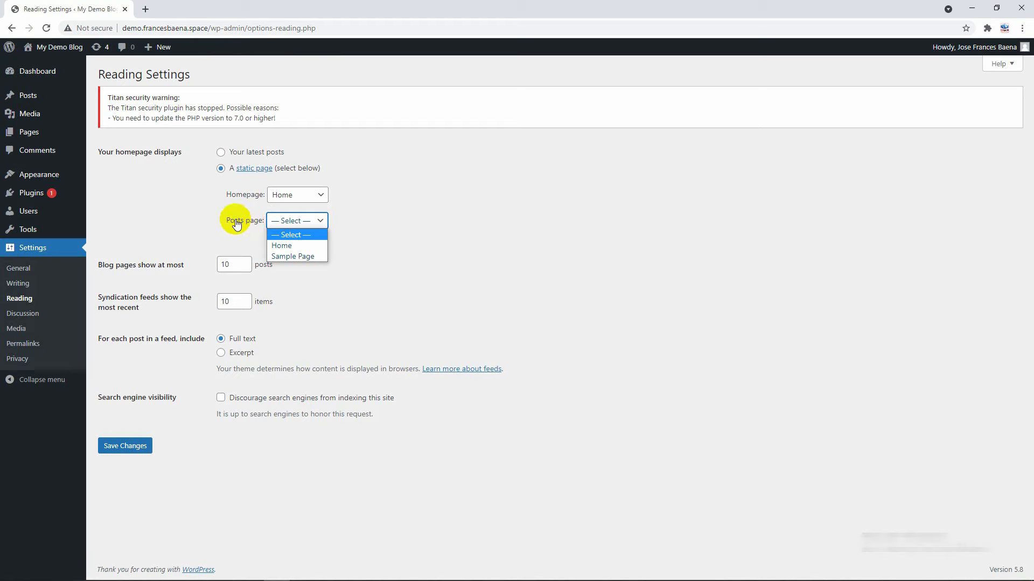
click(159, 199)
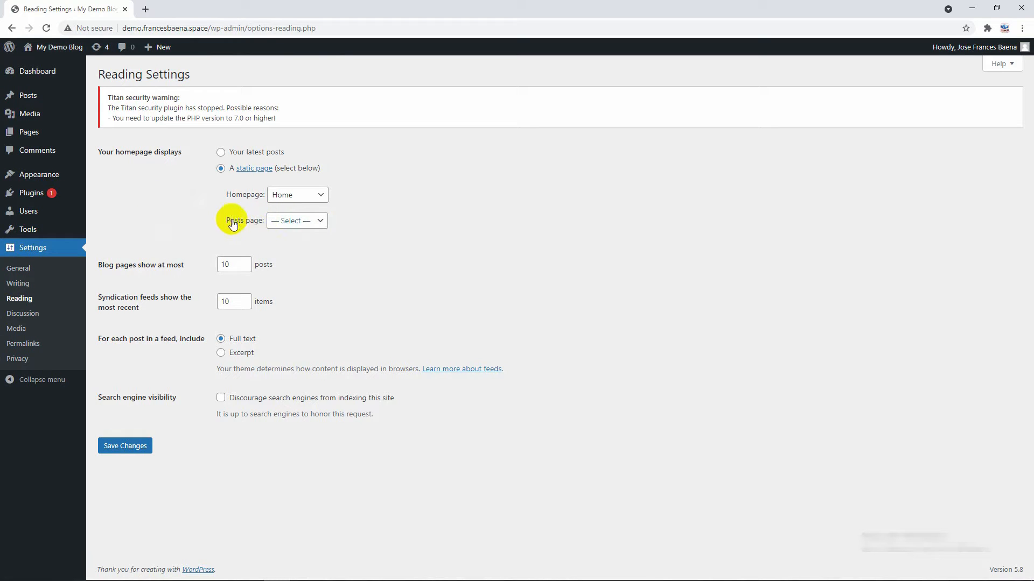
Open the Posts list in a separate browser tab and start a new post.
right_click(28, 94)
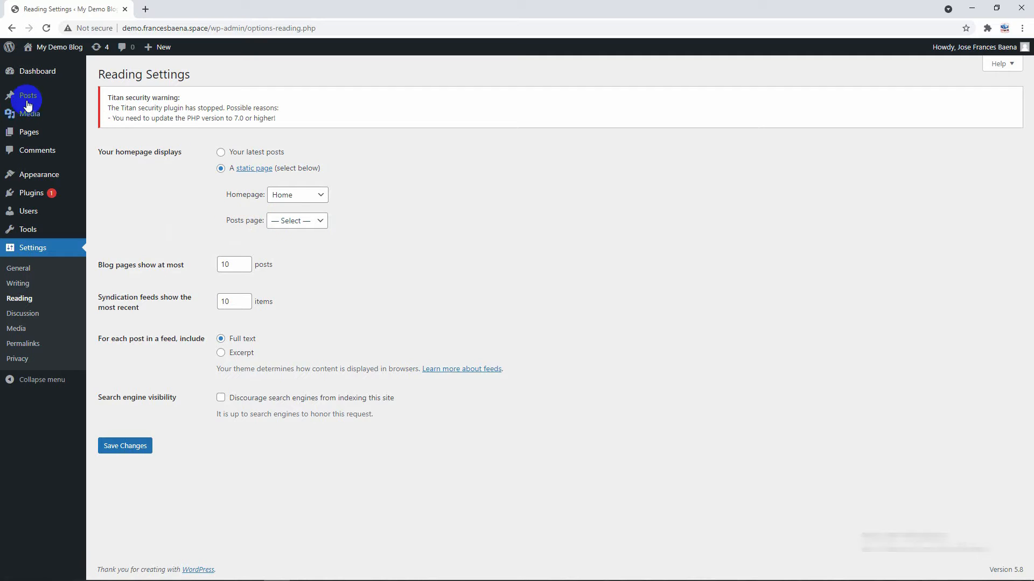
click(75, 99)
click(199, 9)
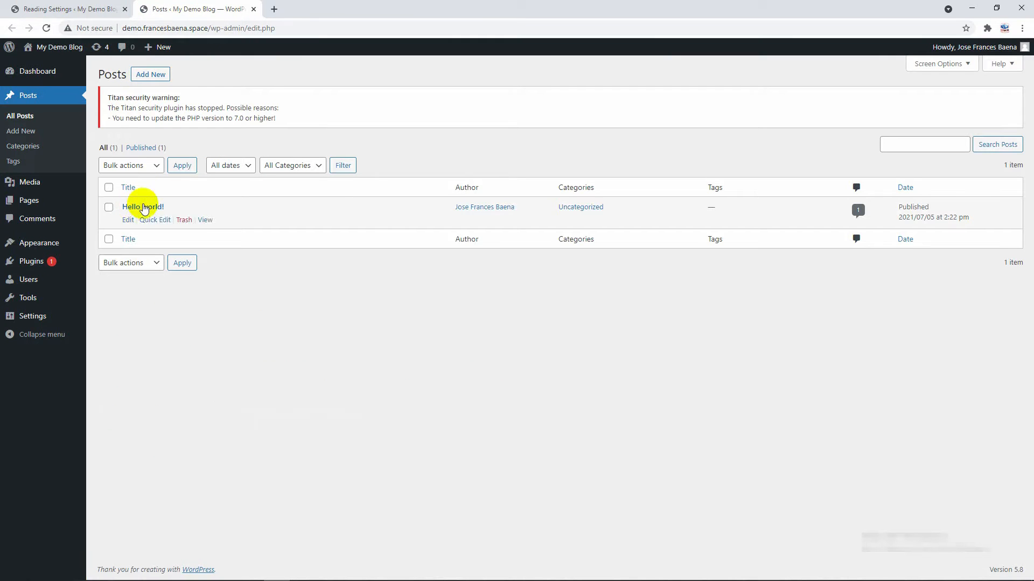
click(155, 77)
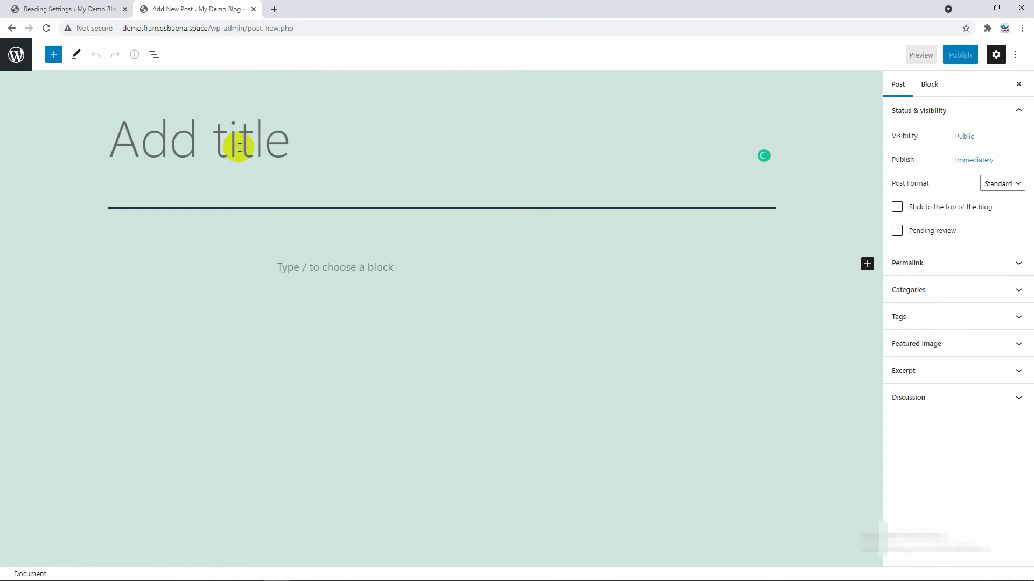
Title the new post Blog, publish it without content, and close its browser tab.
text(Bl)
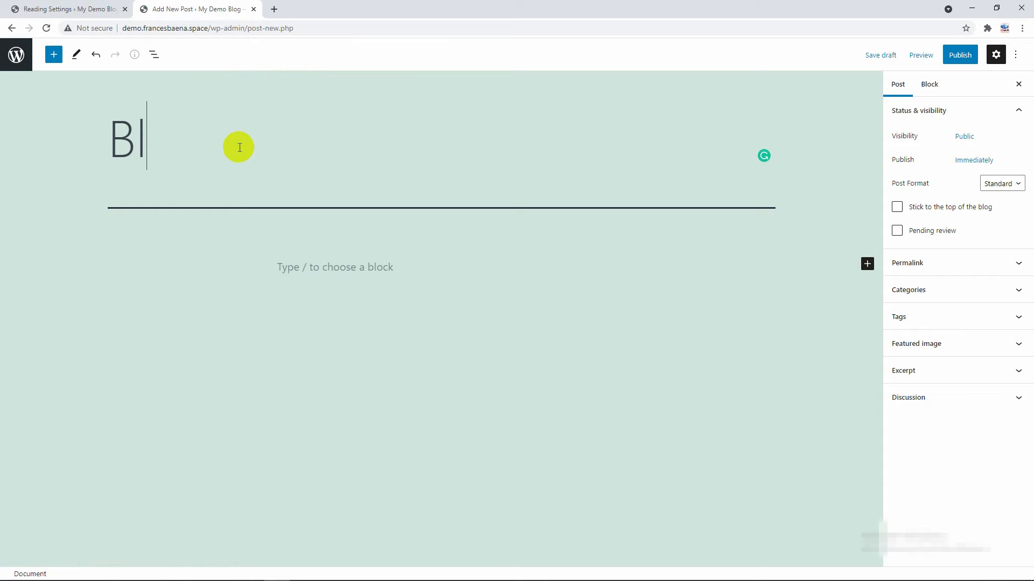
text(og)
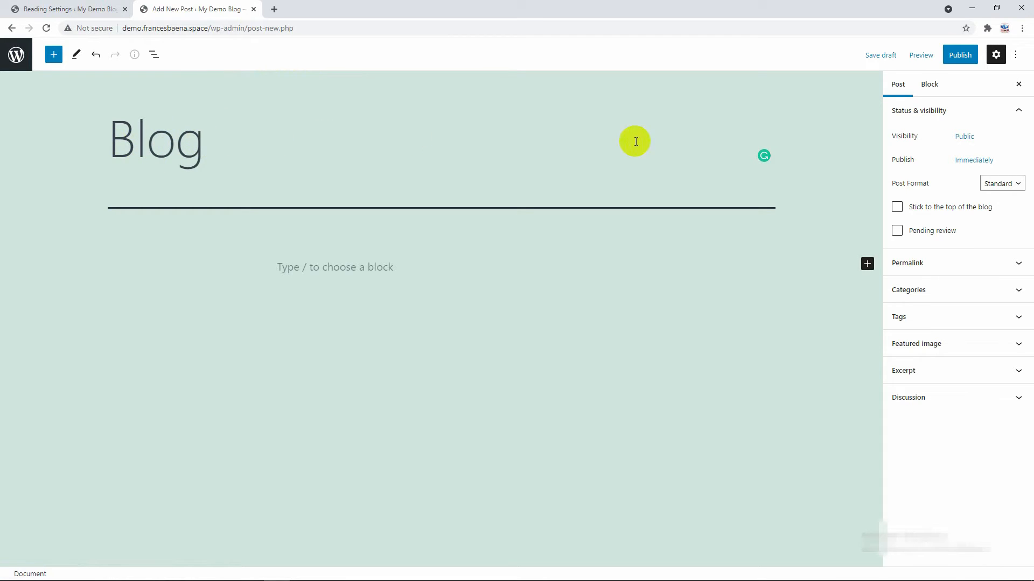
click(958, 55)
click(936, 56)
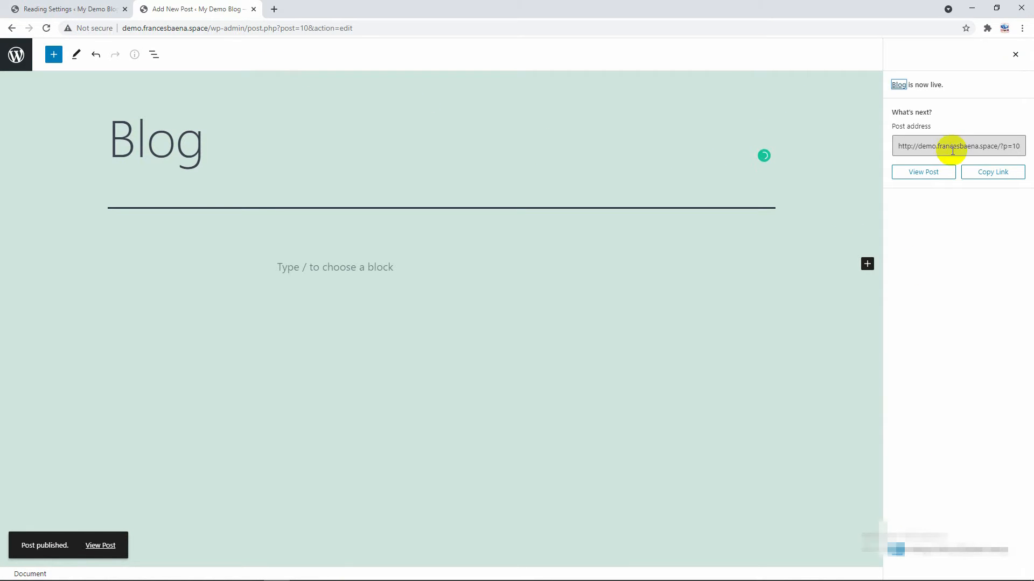
click(1015, 55)
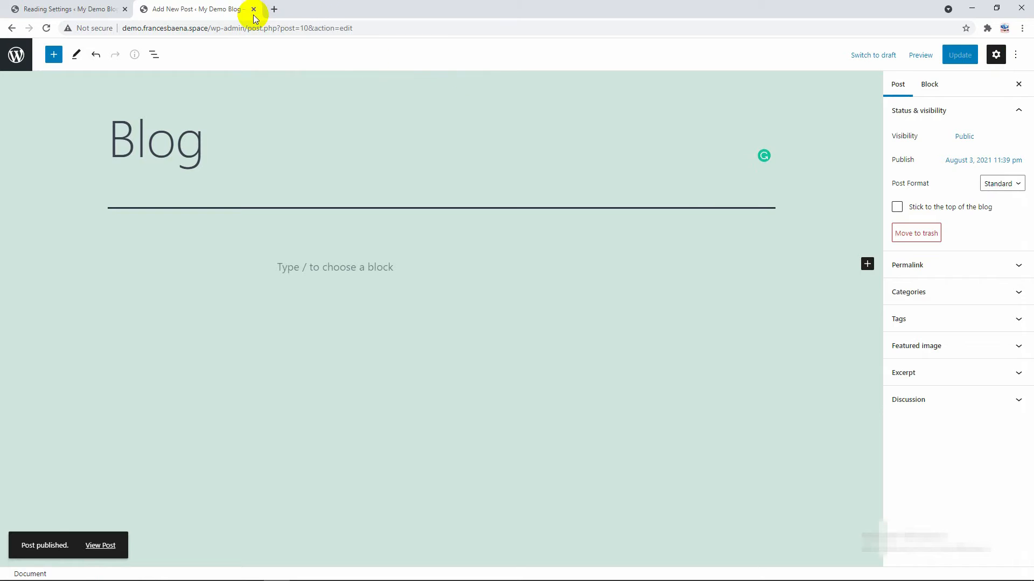
click(253, 10)
Refresh the Reading settings, select Home again as the static Homepage, and look for Blog among the Posts page choices.
click(53, 30)
click(219, 171)
click(301, 196)
click(288, 224)
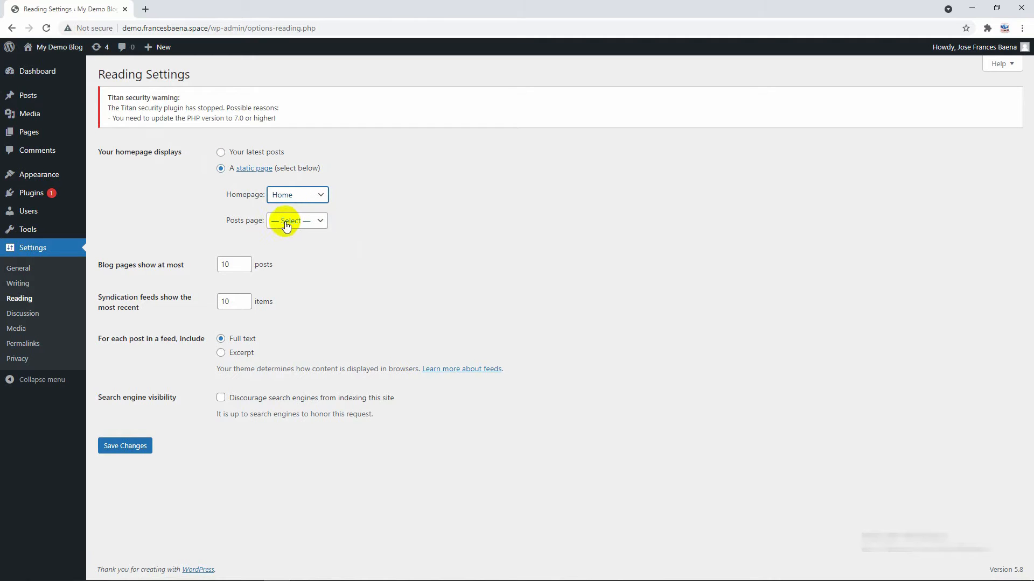
click(296, 227)
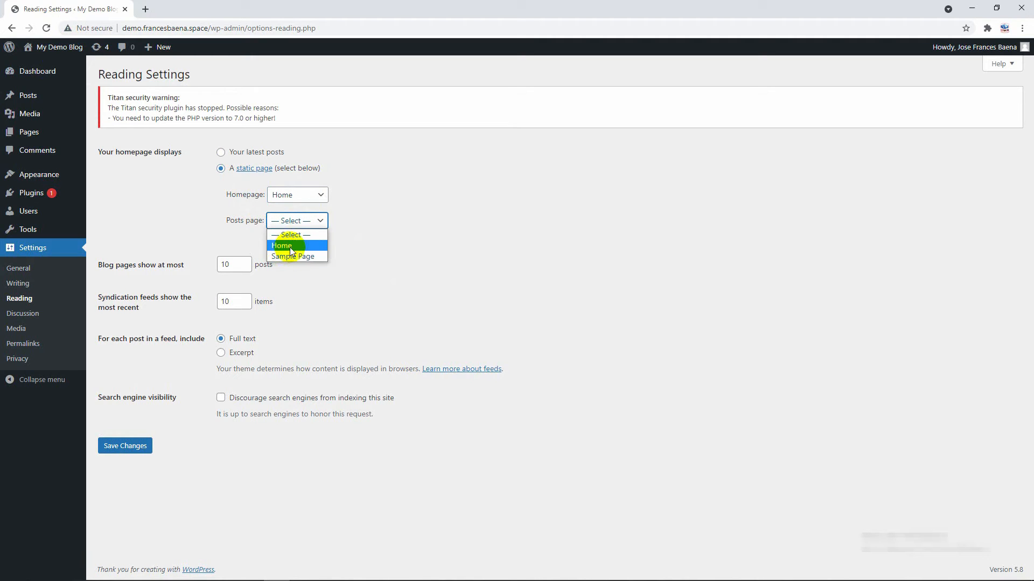
click(369, 228)
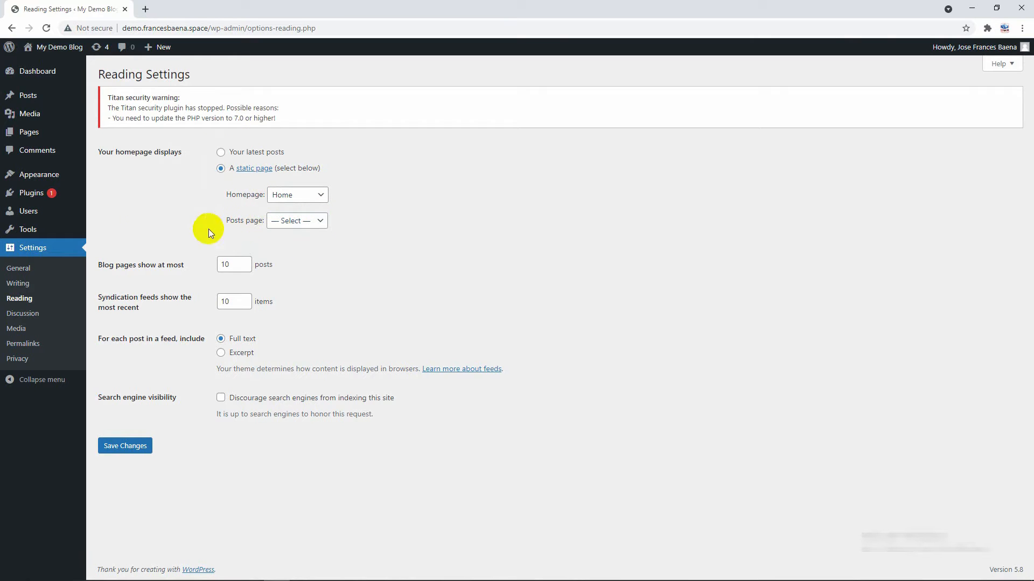
Open the Pages list in a separate browser tab and start a new page.
right_click(31, 138)
click(70, 142)
click(203, 8)
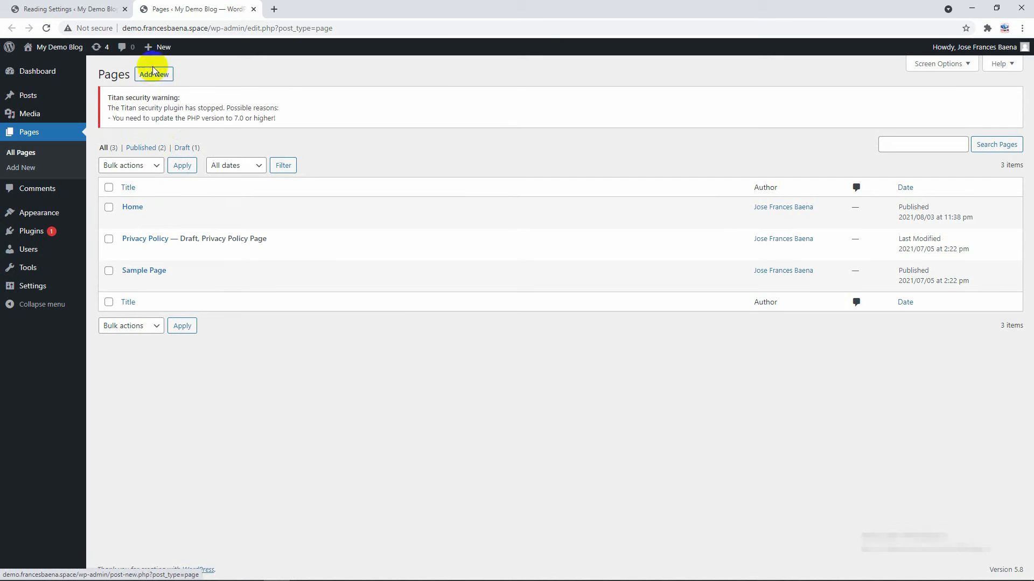
click(153, 70)
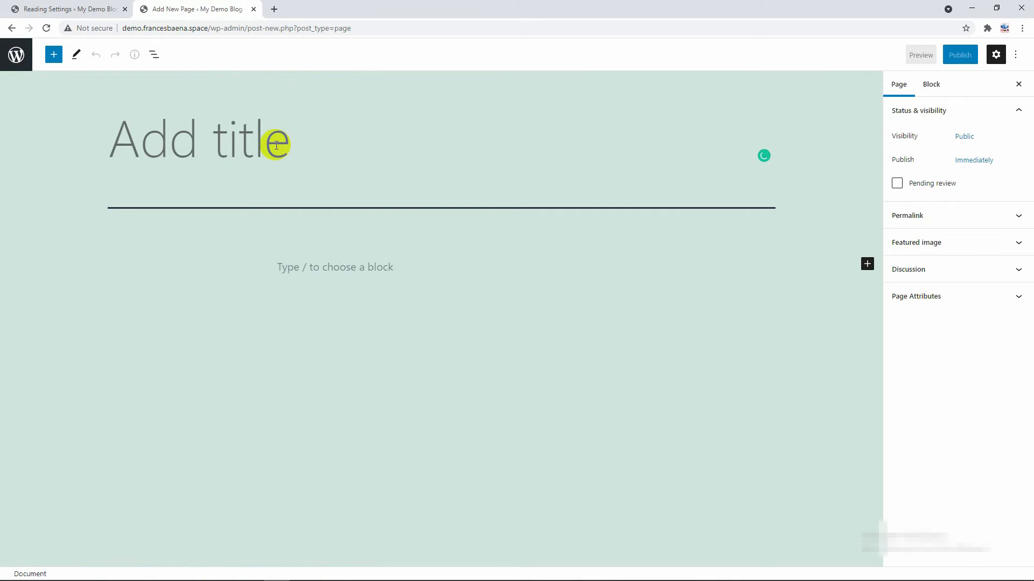
Title the new page Blogs, publish it without content, and close its browser tab.
text(b)
key(BackSpace)
text(B)
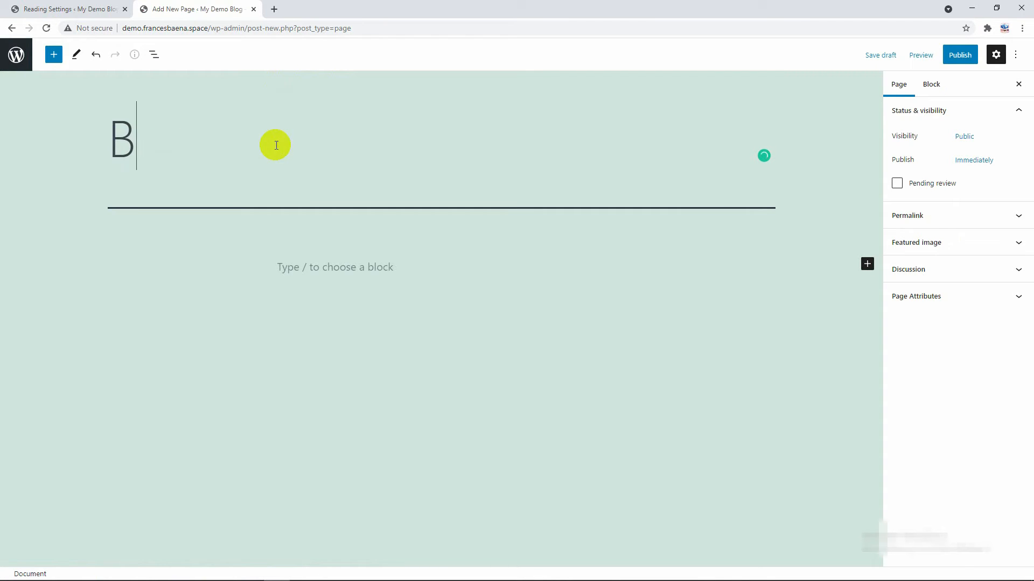
text(log)
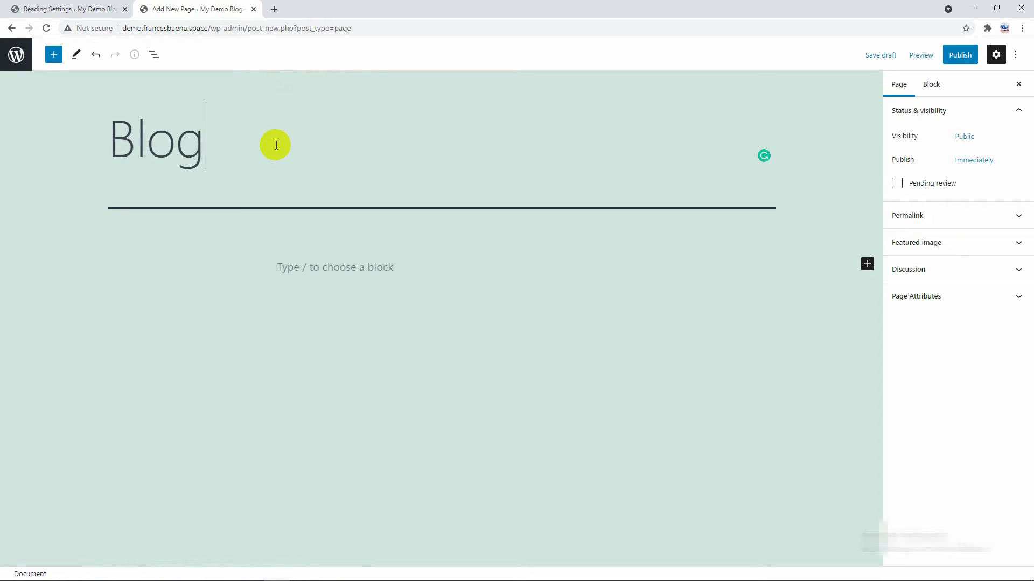
text(s)
click(961, 55)
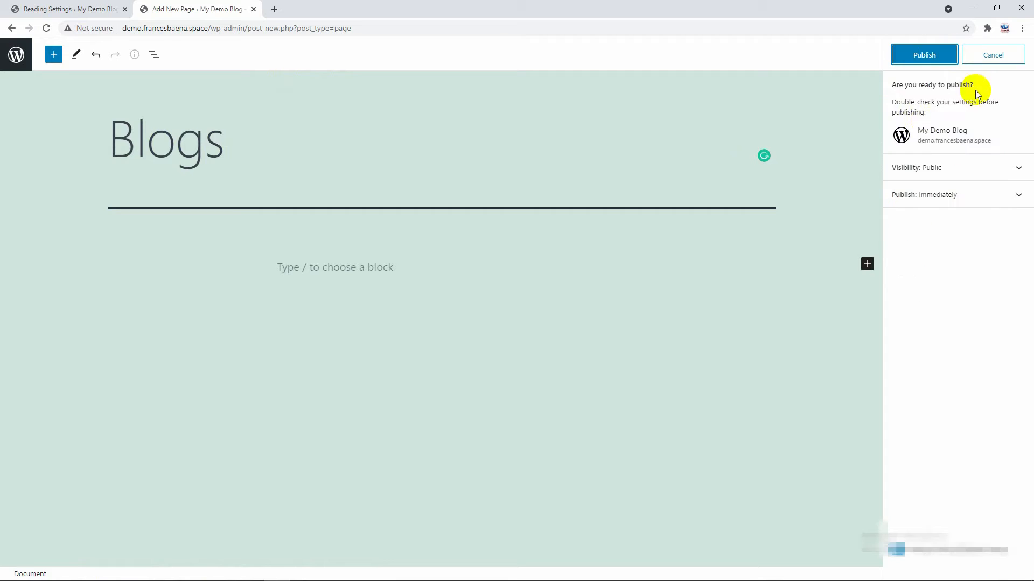
click(922, 54)
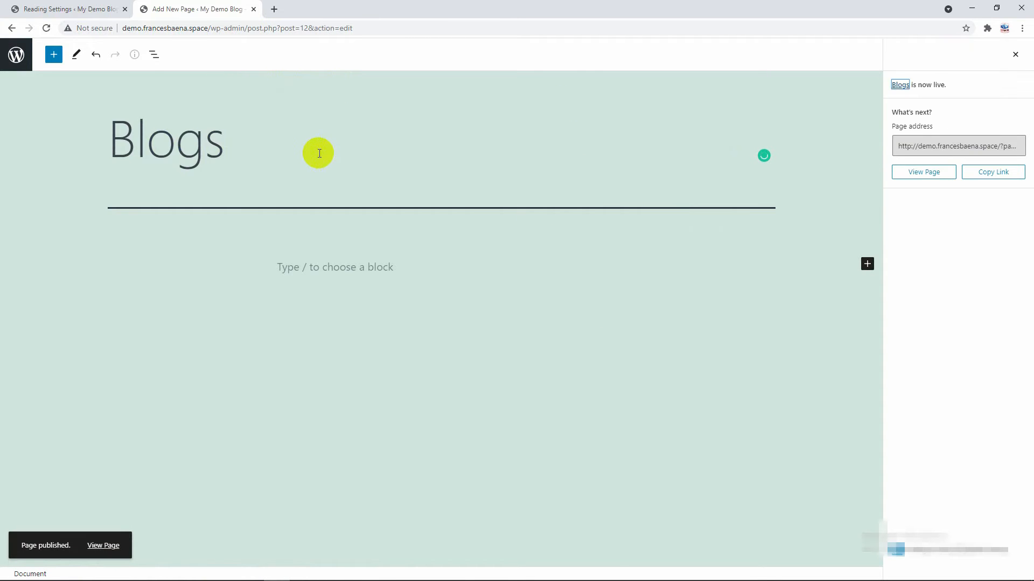
click(253, 9)
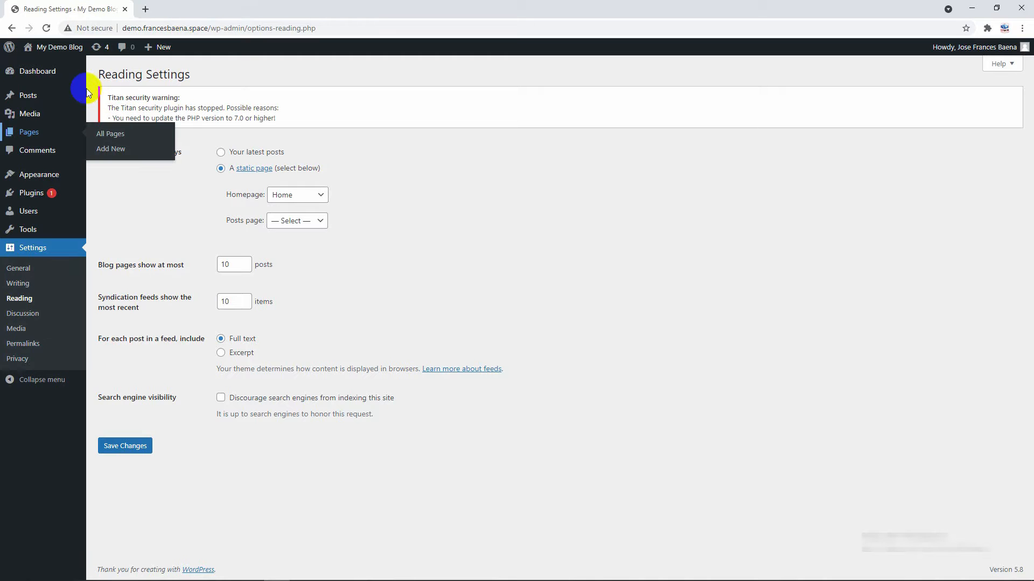
Reload the Reading settings, choose a static page with Home as Homepage and Blogs as Posts page, and save the changes.
click(46, 29)
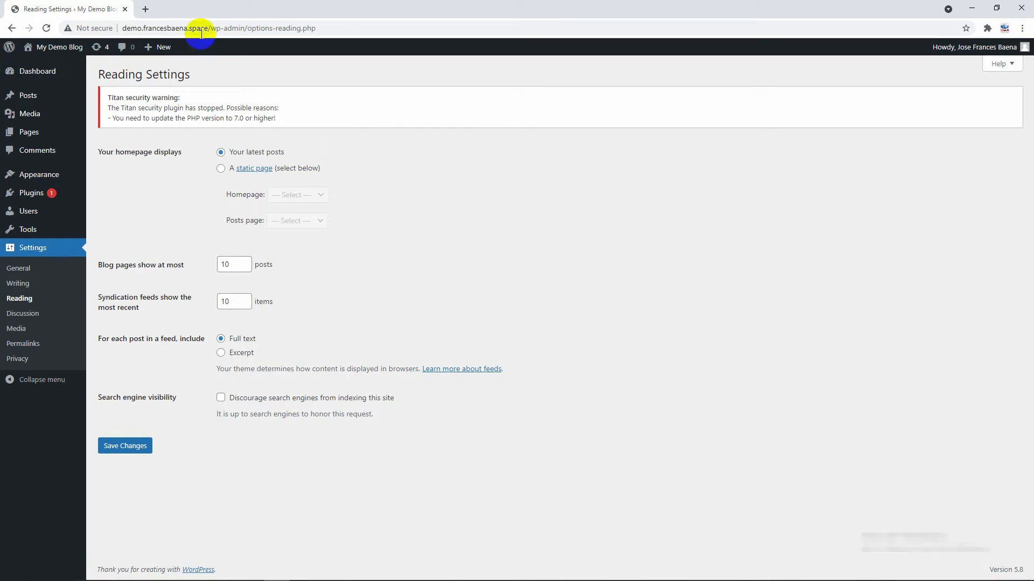
click(222, 168)
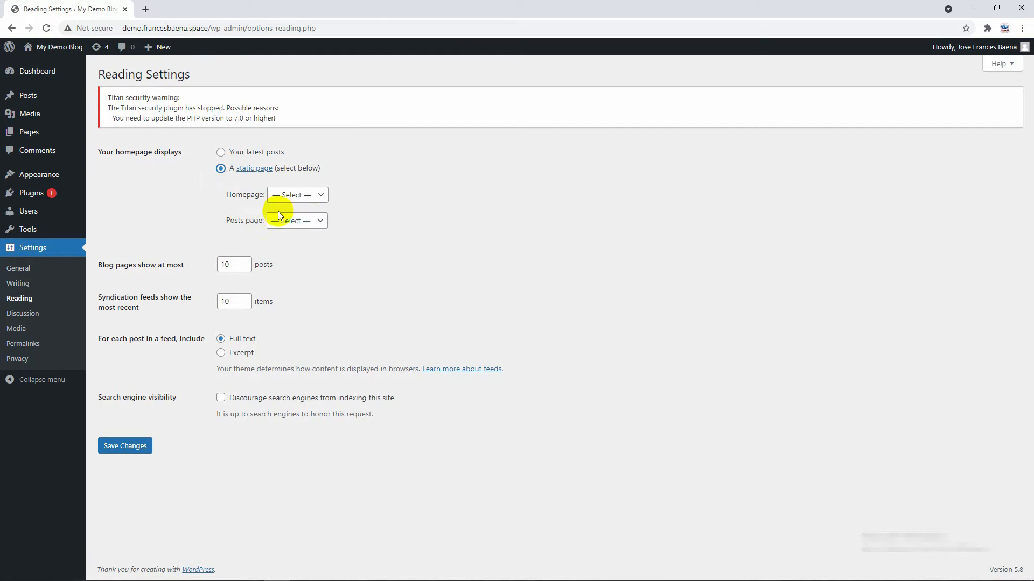
click(311, 221)
click(294, 244)
click(284, 196)
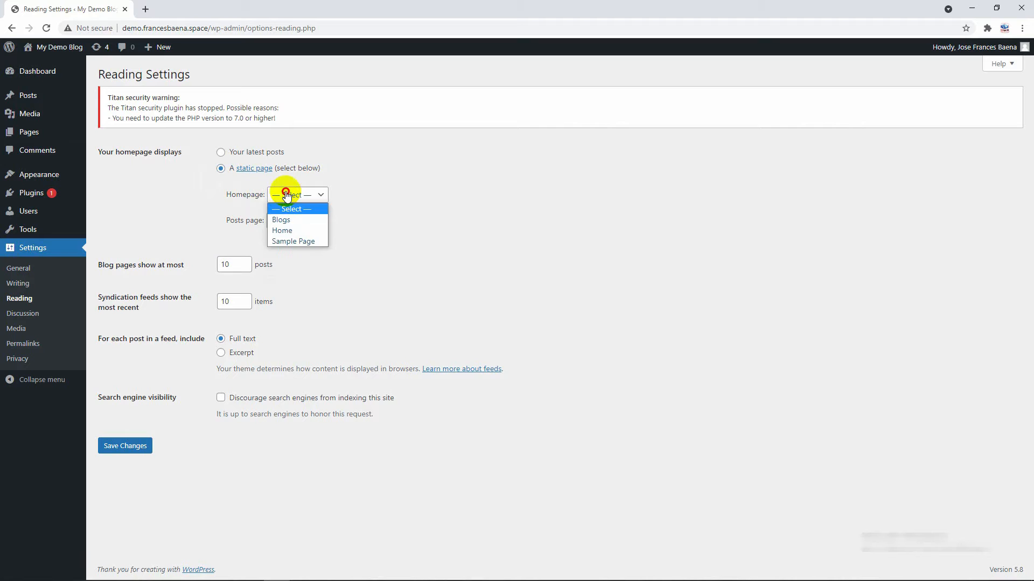
click(293, 231)
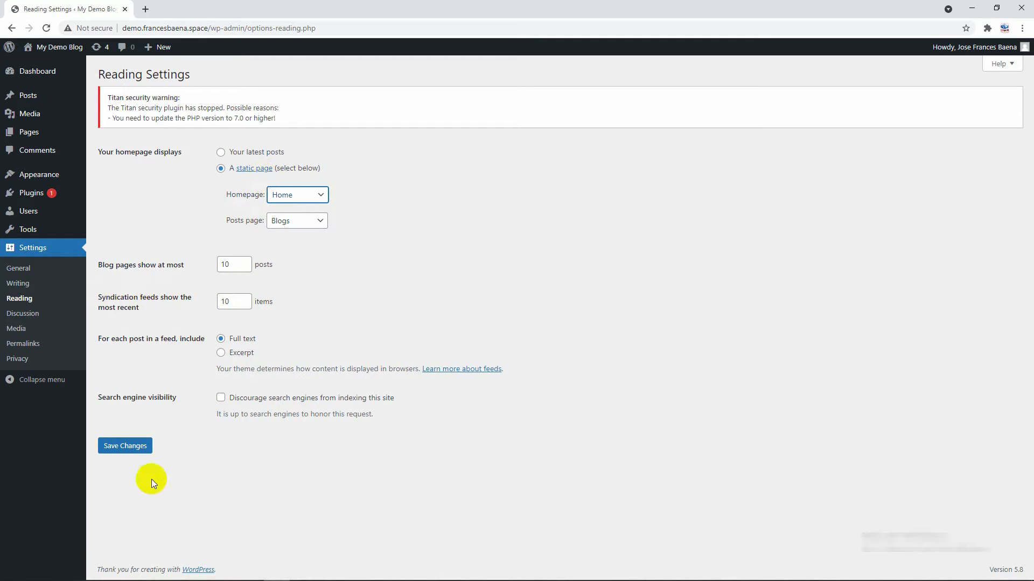
click(131, 450)
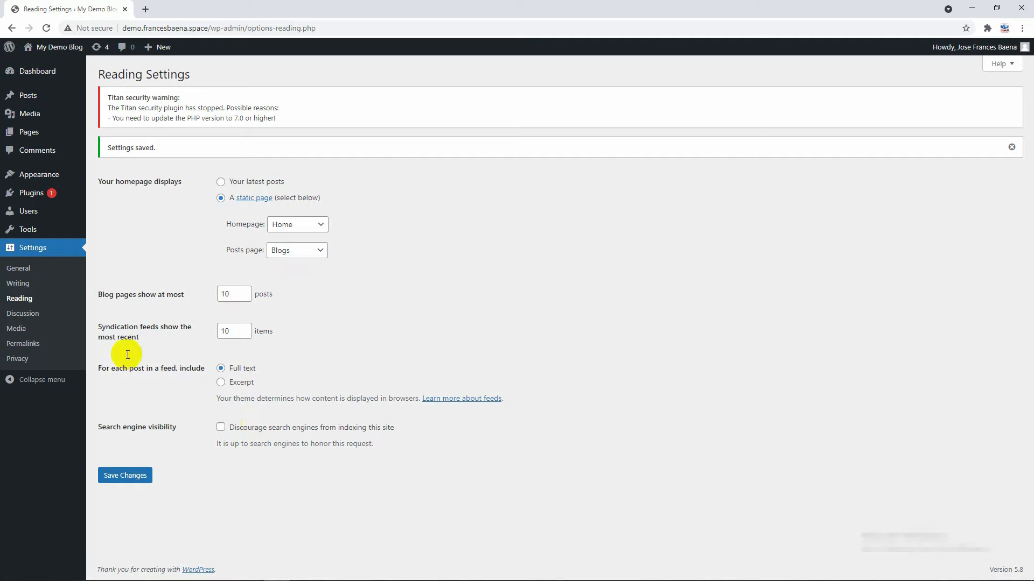
Open the Discussion settings and review the comment, notification, moderation and avatar options.
click(26, 317)
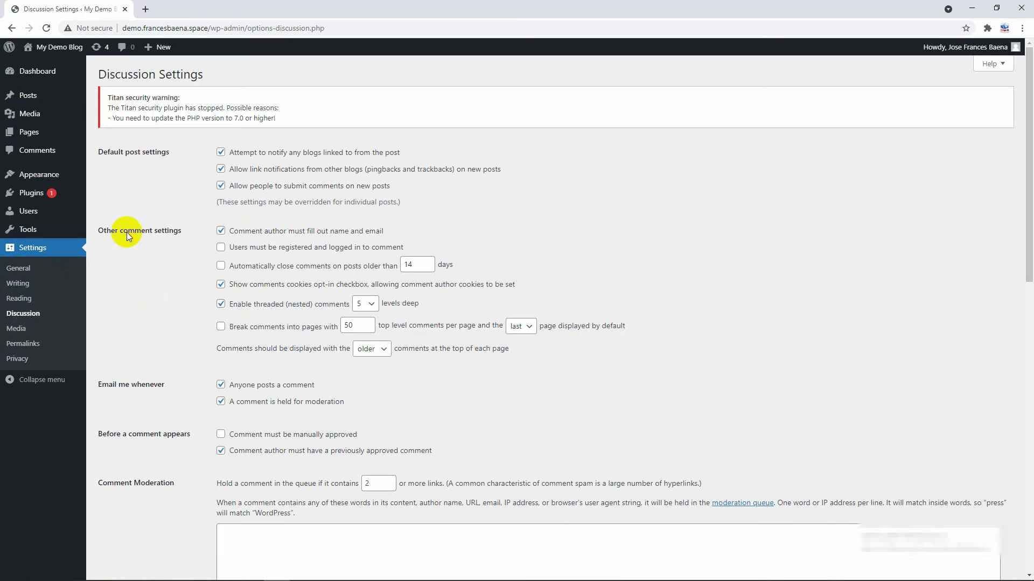
scroll(254, 212, down, 7)
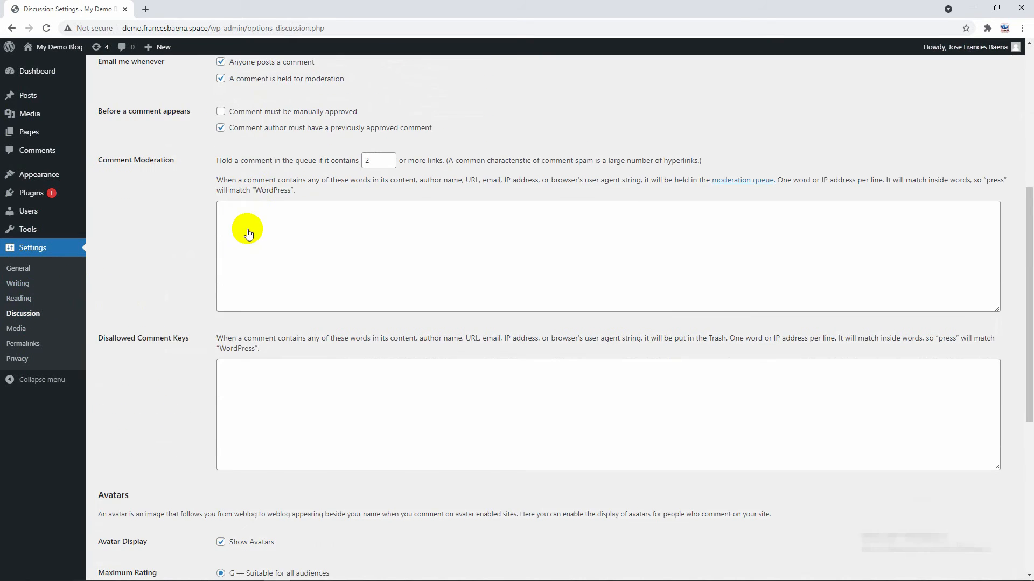
scroll(247, 230, up, 7)
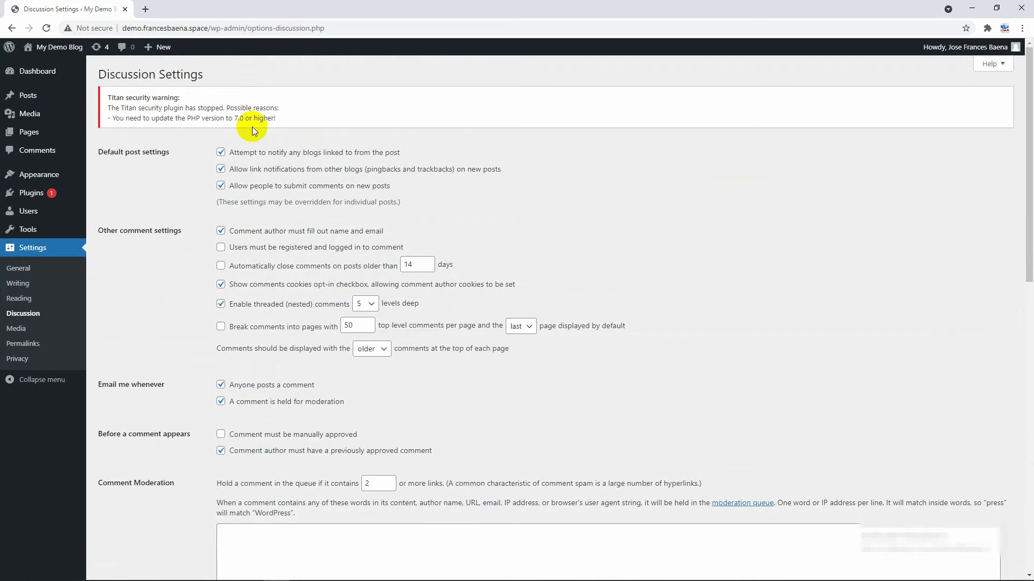
scroll(290, 168, down, 2)
scroll(288, 167, up, 2)
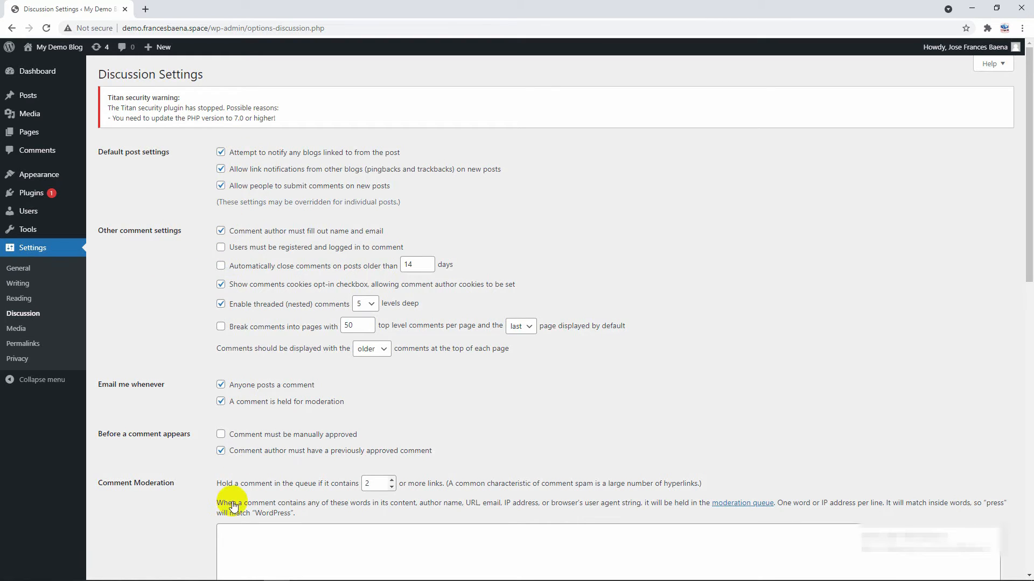
scroll(231, 484, down, 9)
scroll(230, 474, down, 4)
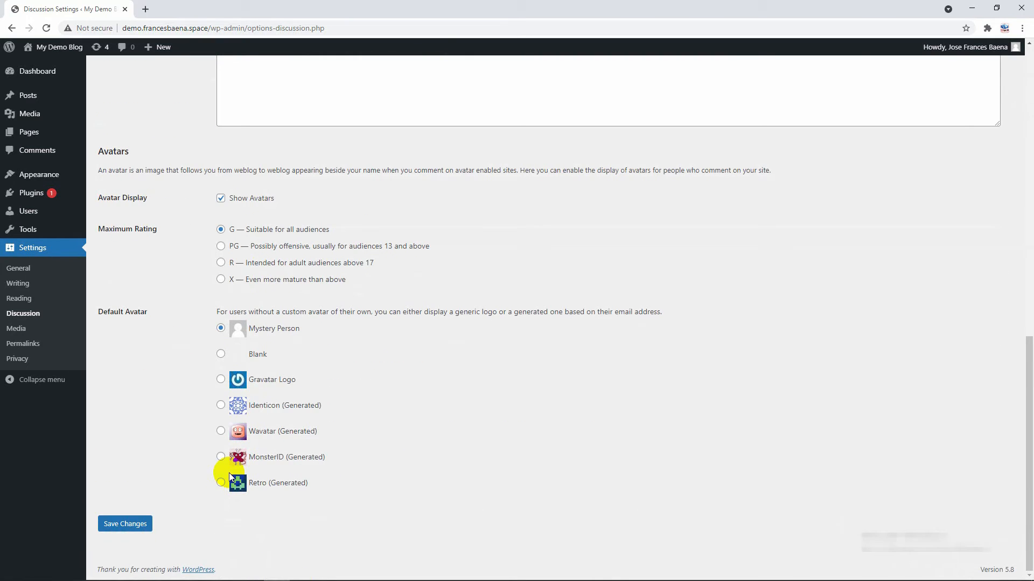
scroll(228, 473, up, 13)
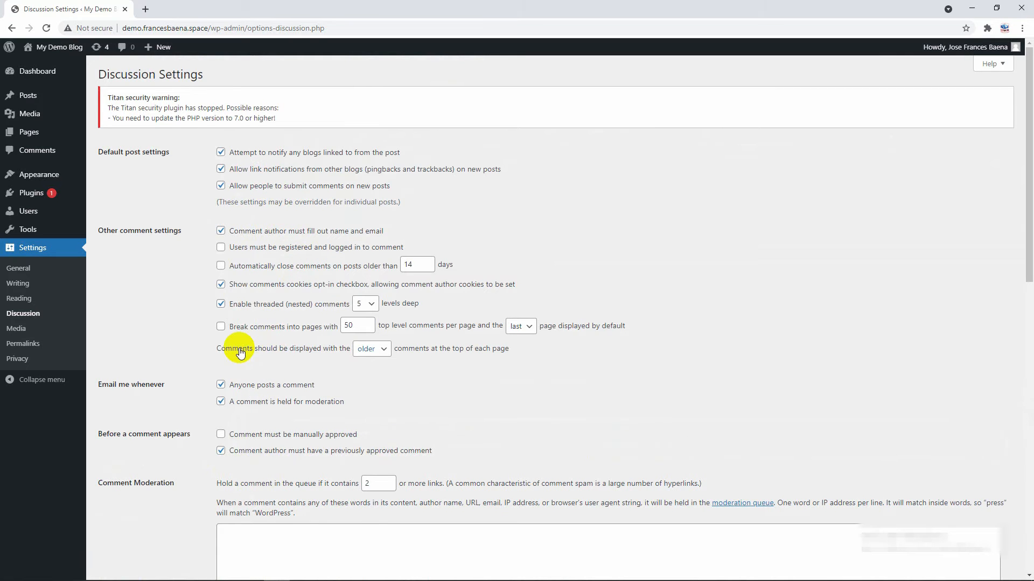
scroll(140, 223, down, 8)
scroll(137, 245, up, 8)
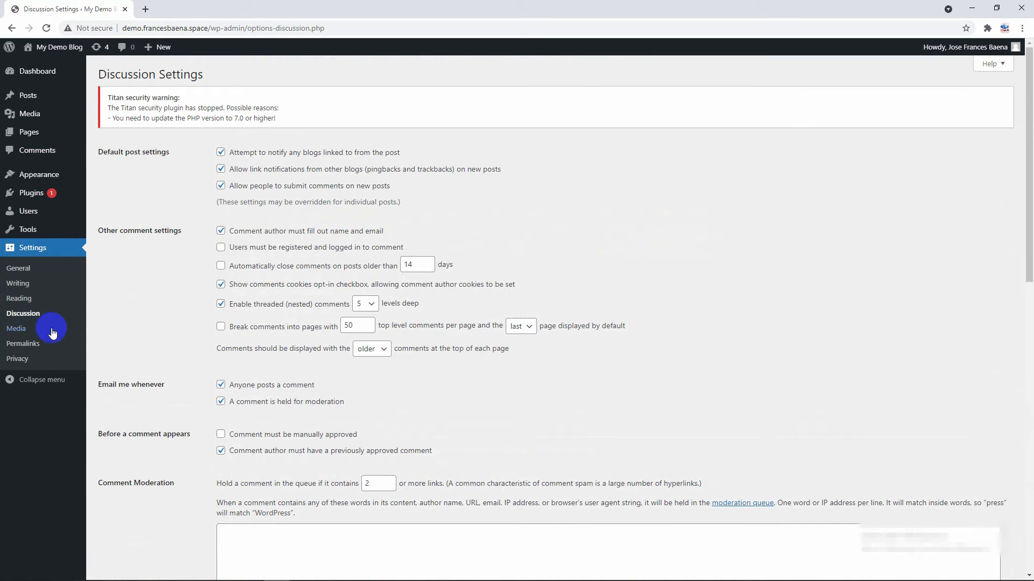
click(26, 246)
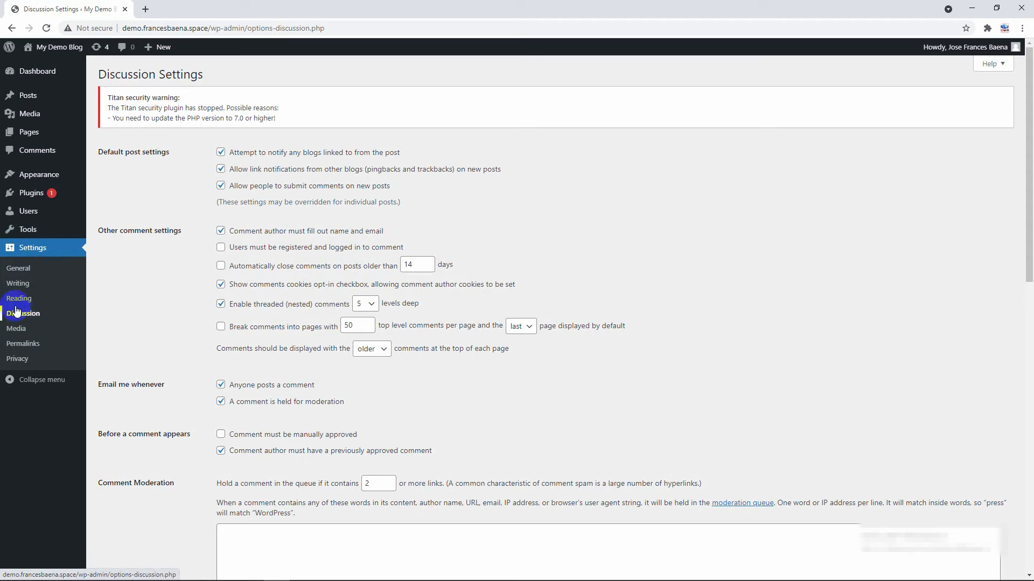
Open the Media settings and switch the month- and year-based upload folders option off and back on.
click(10, 332)
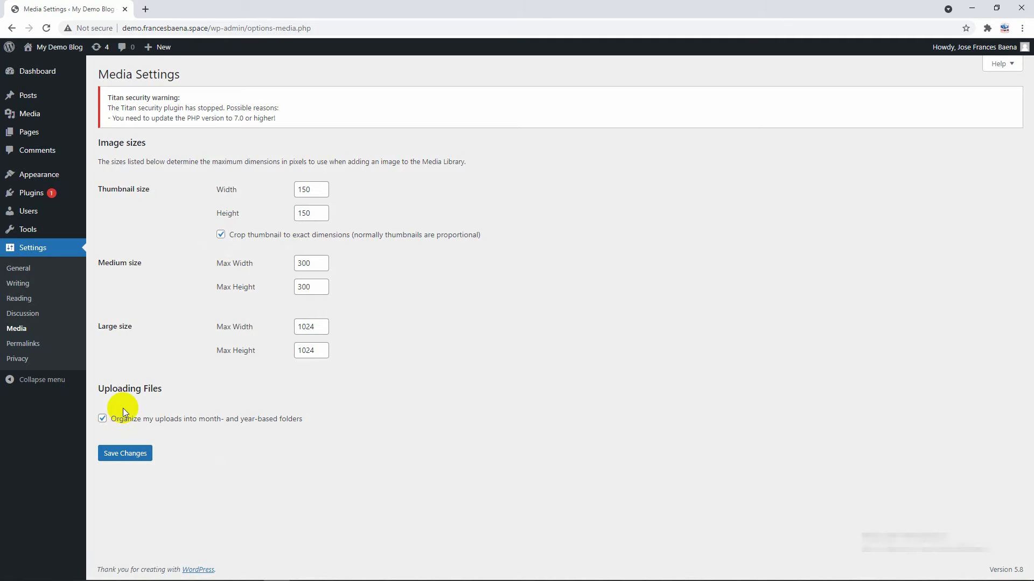
click(102, 418)
click(102, 419)
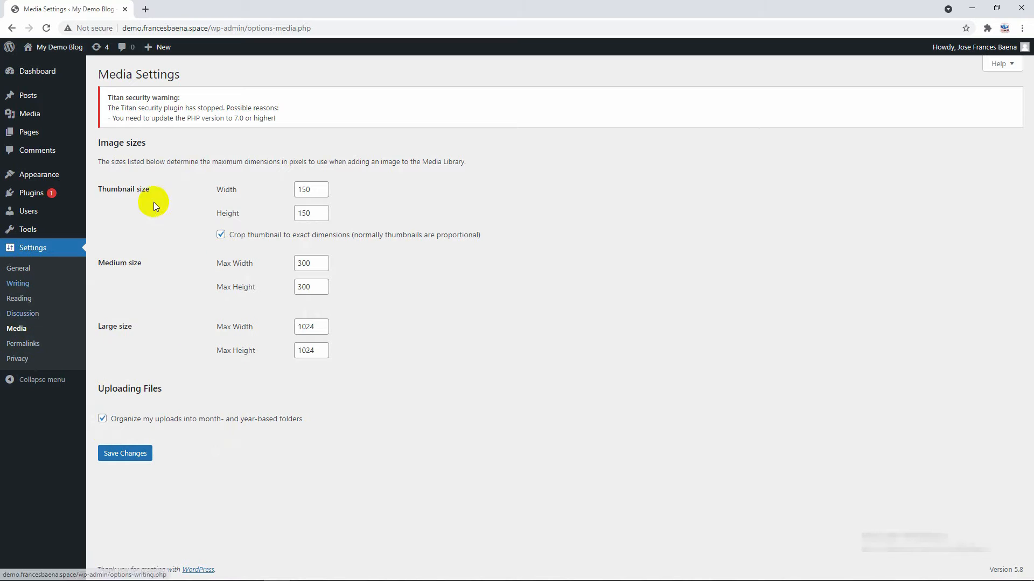
Compare the Plain and Post name URL formats in the Permalink settings, choose Post name, and save the changes.
click(23, 343)
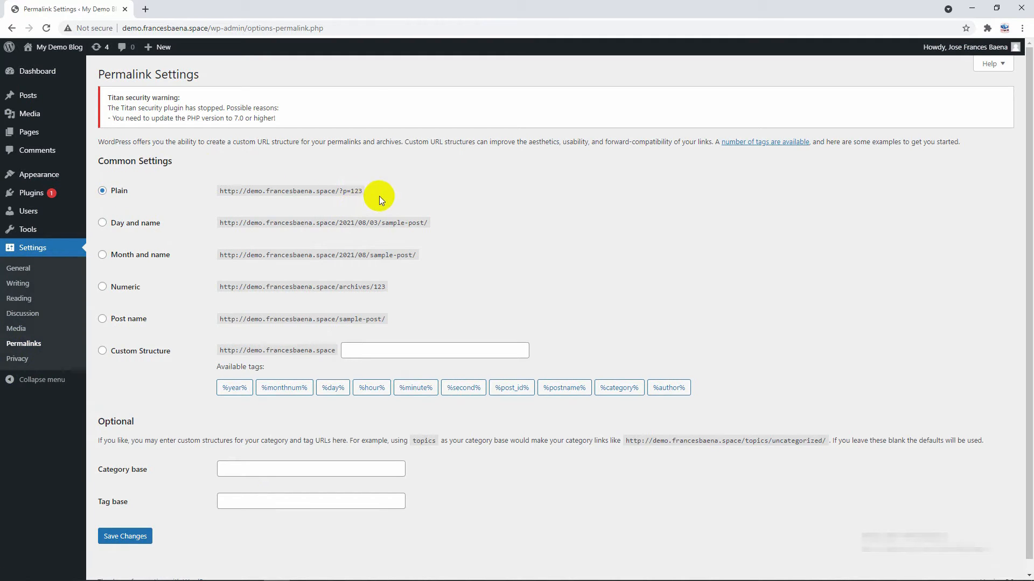
drag(340, 190, 366, 194)
click(103, 319)
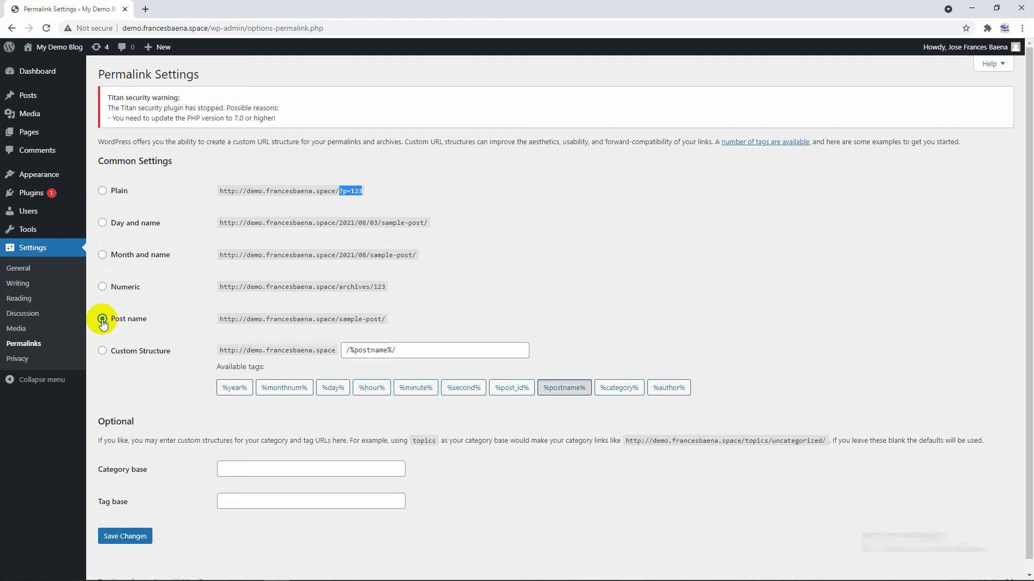
click(339, 322)
drag(340, 322, 380, 319)
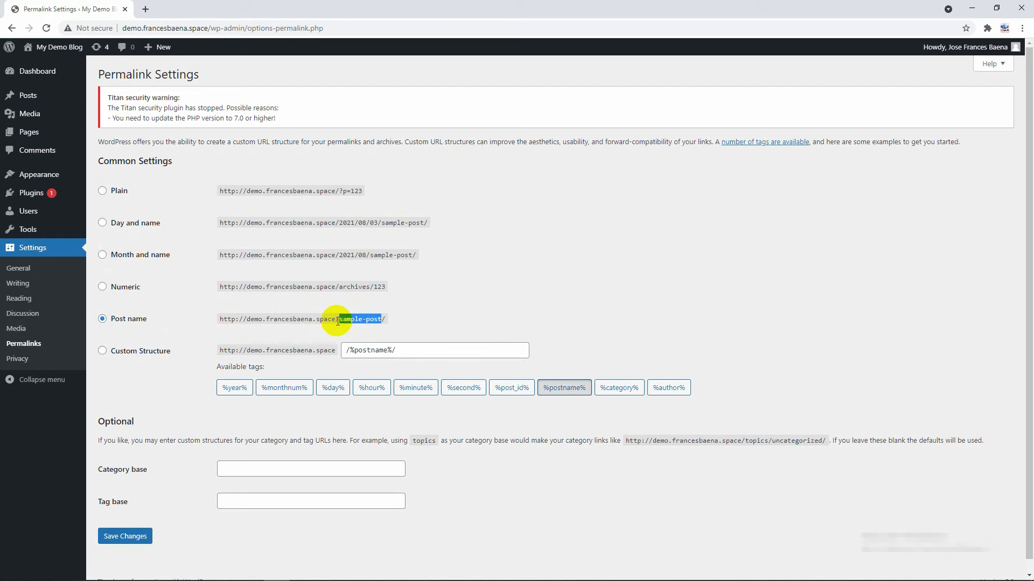
click(358, 317)
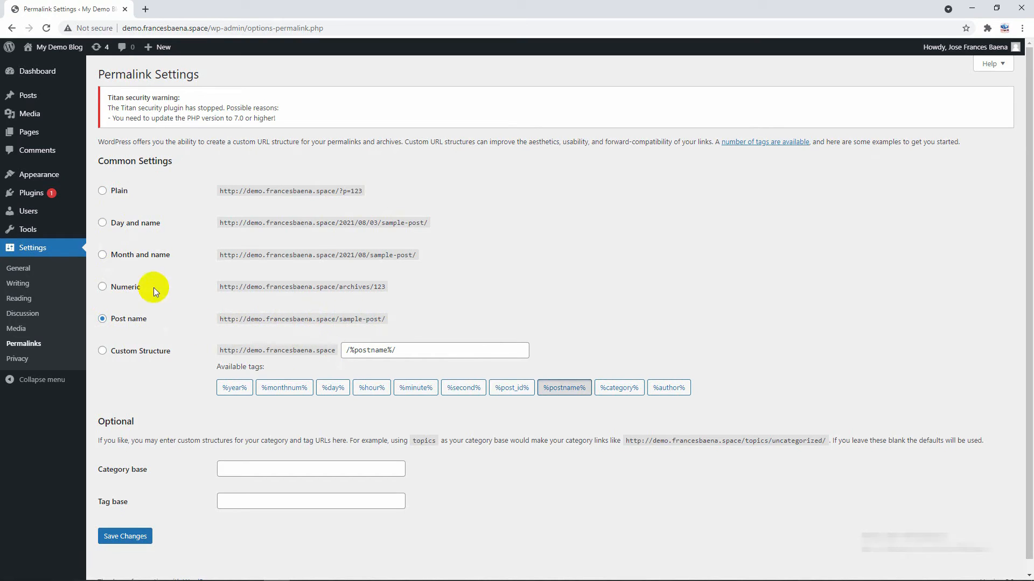
scroll(226, 369, down, 1)
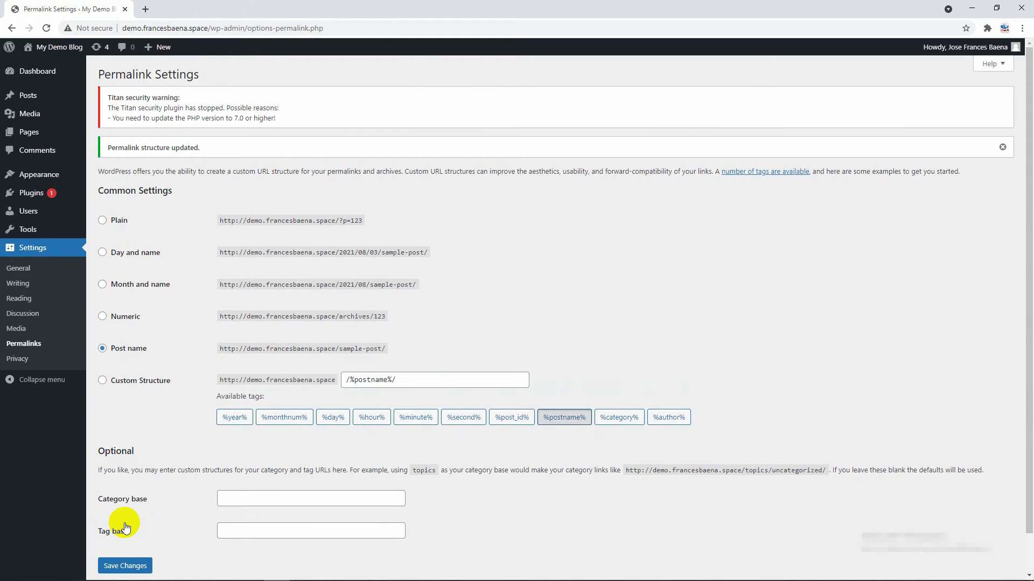
Open the Privacy settings to view the Privacy Policy page options.
scroll(197, 400, down, 1)
click(22, 362)
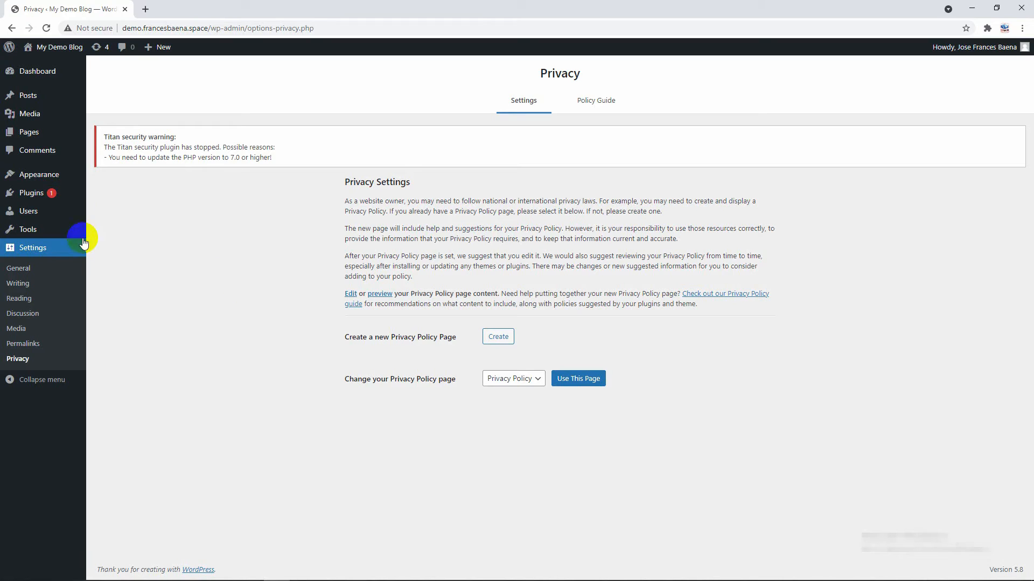
Open the installed themes under Appearance and go to the page for adding new themes.
click(20, 174)
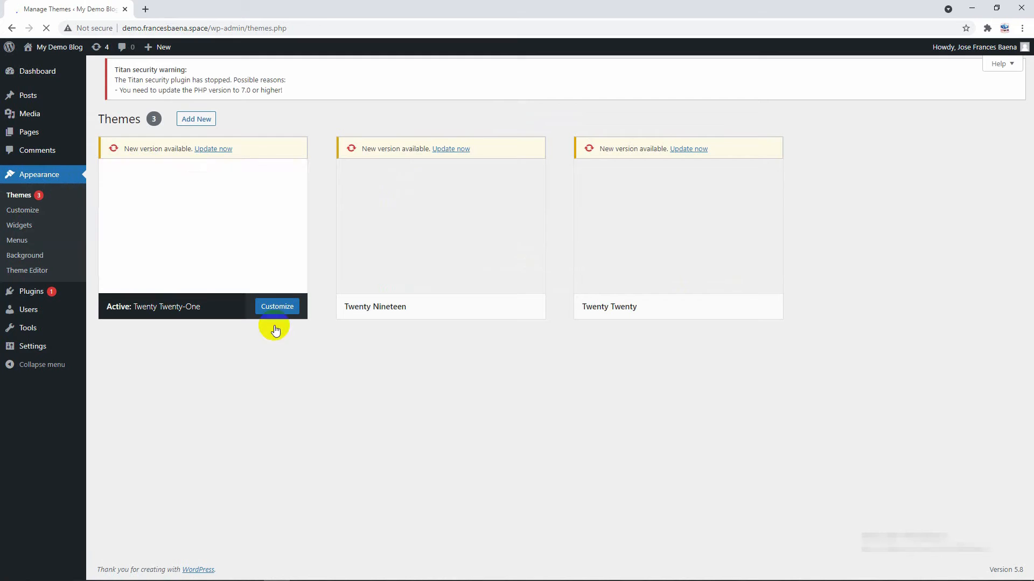
mouse_move(224, 267)
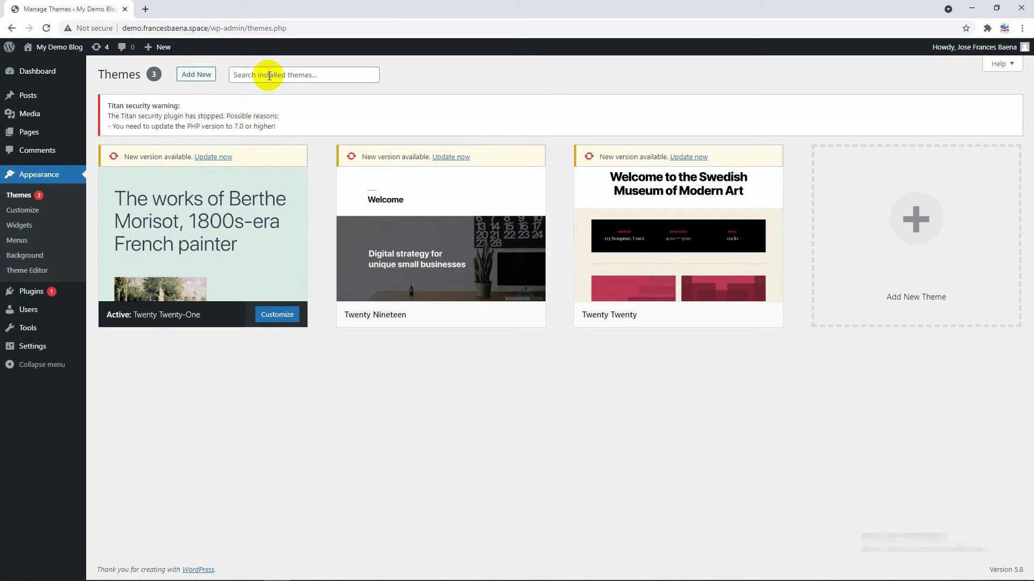
click(269, 76)
click(196, 75)
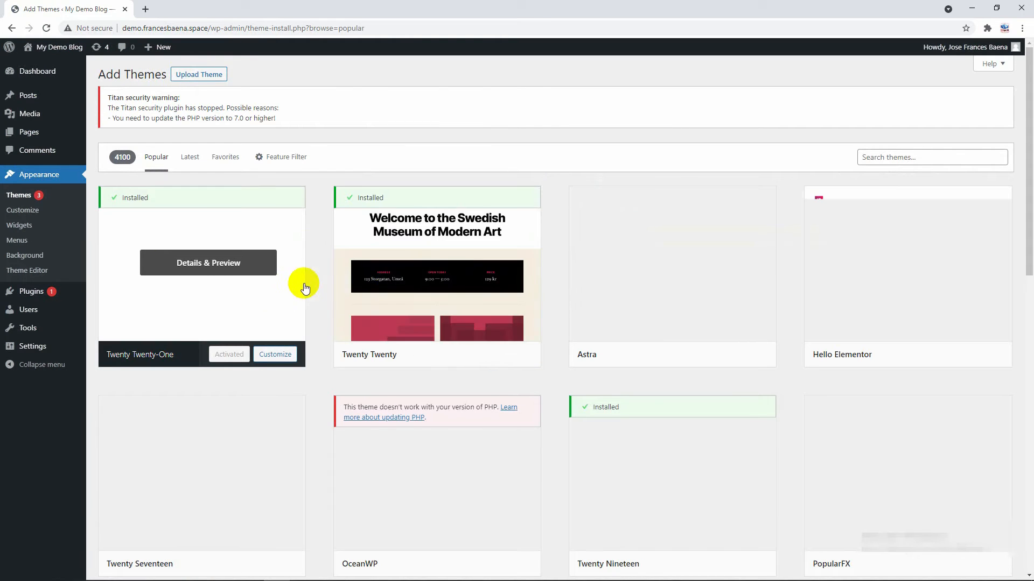
Browse the popular themes and open the form for uploading a theme in .zip format.
scroll(387, 272, down, 4)
scroll(293, 267, up, 4)
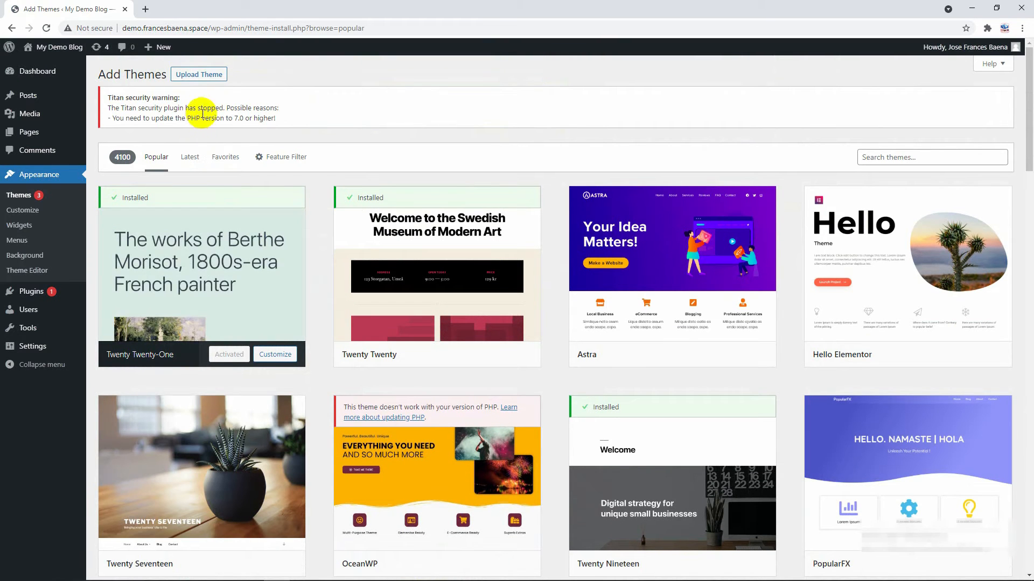
click(203, 82)
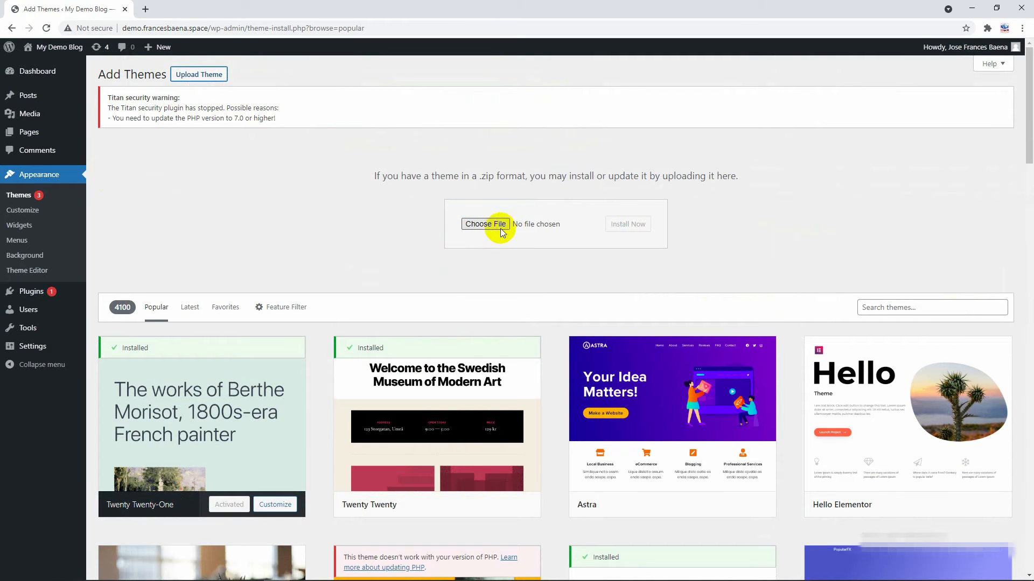
Return to the Dashboard and open the Site Health screen from the Site Health Status box in a new tab.
scroll(194, 161, down, 2)
scroll(194, 162, up, 2)
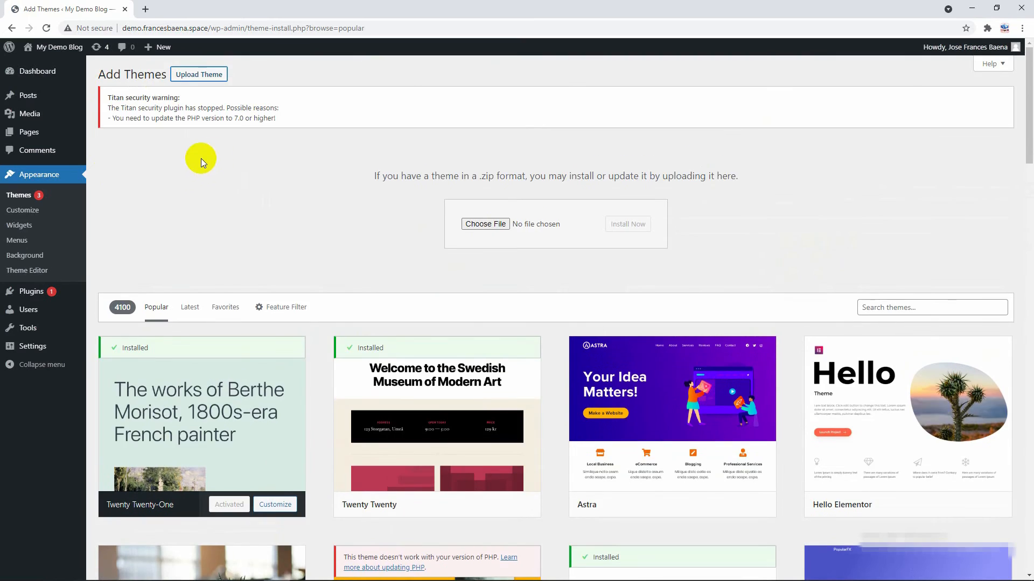
click(36, 72)
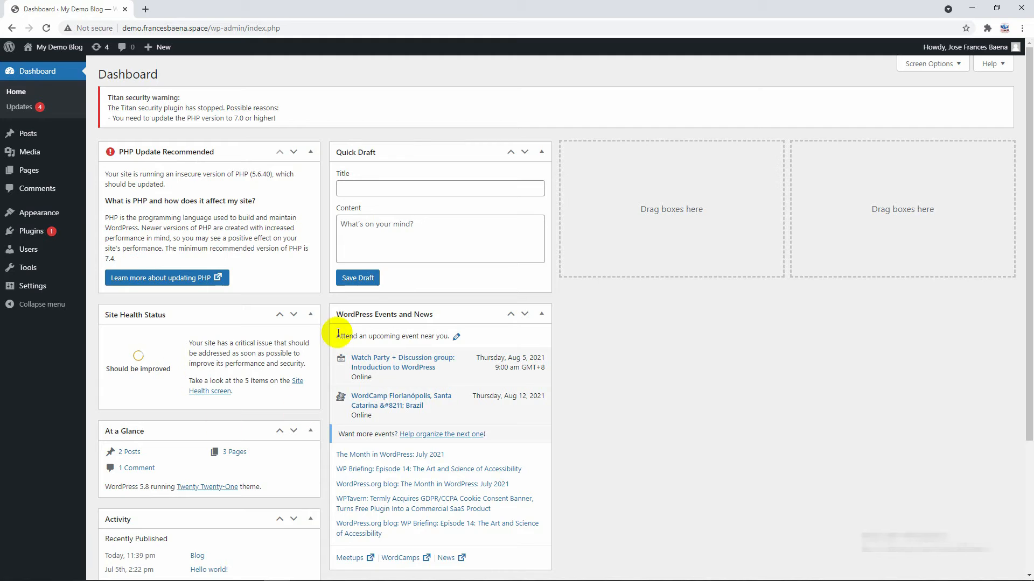
scroll(269, 282, down, 2)
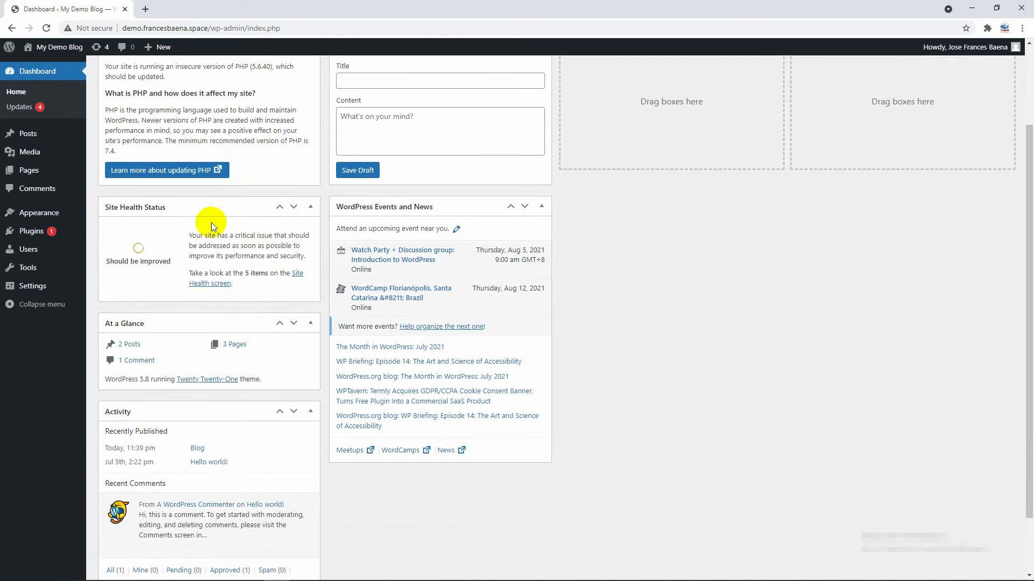
right_click(211, 287)
click(236, 292)
click(189, 9)
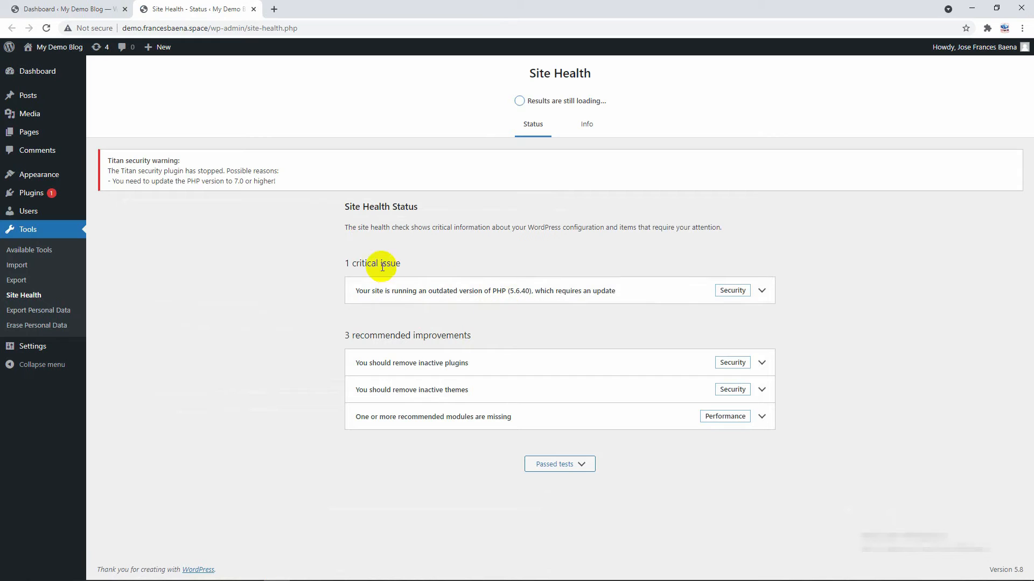
Review the critical issue and the recommended improvements on the Site Health status page.
drag(358, 264, 417, 261)
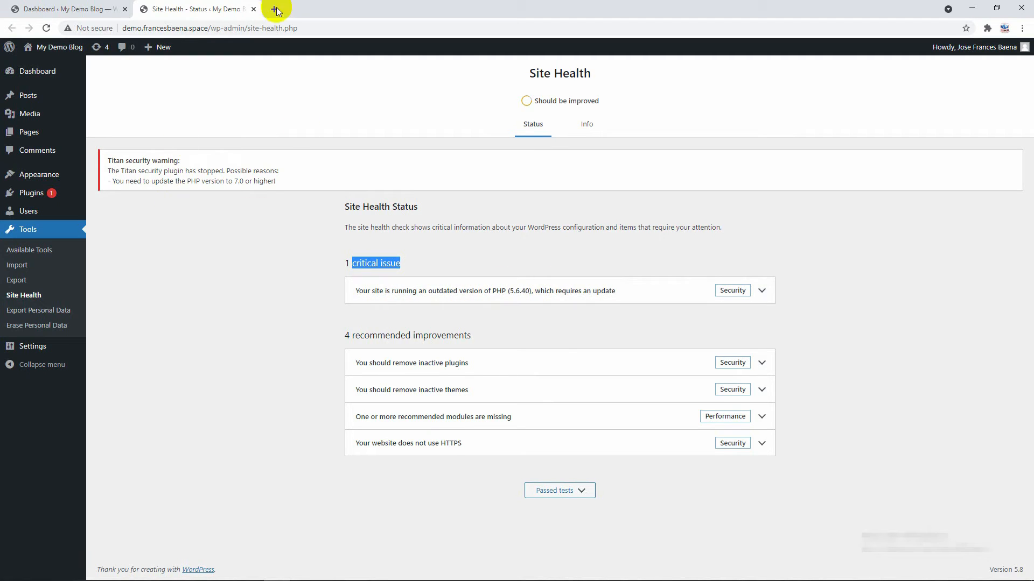
click(87, 8)
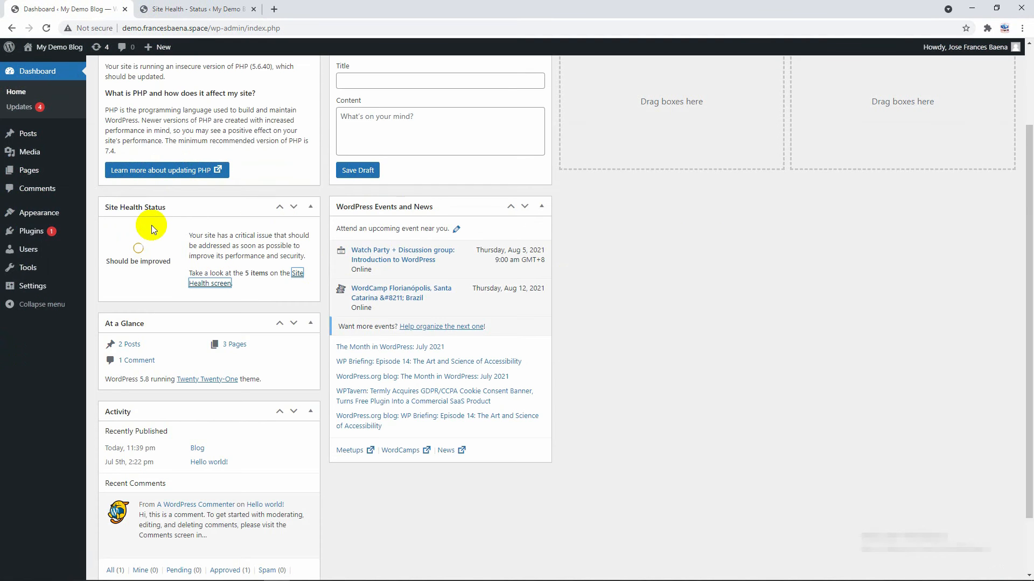
click(173, 8)
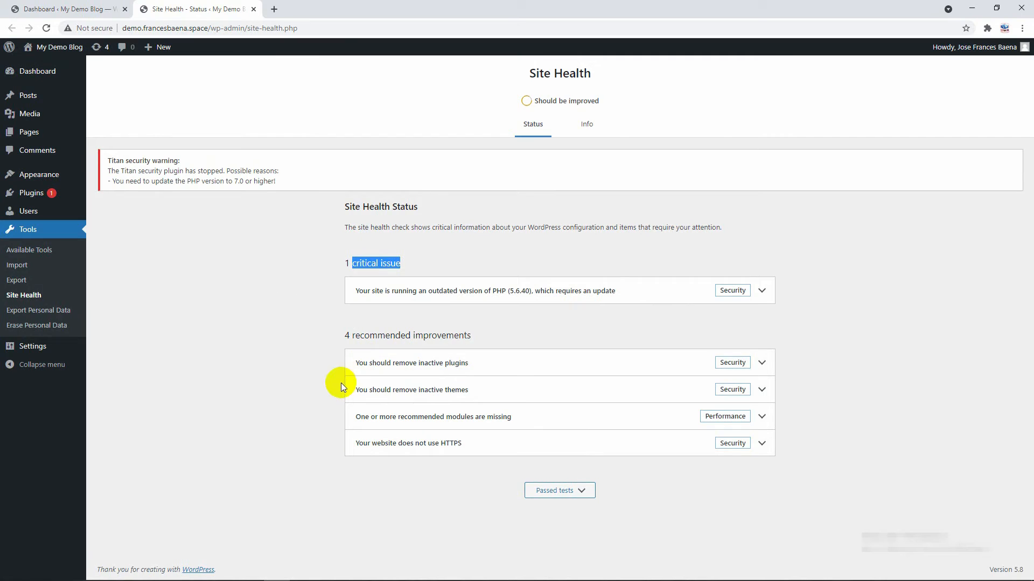
drag(352, 335, 467, 334)
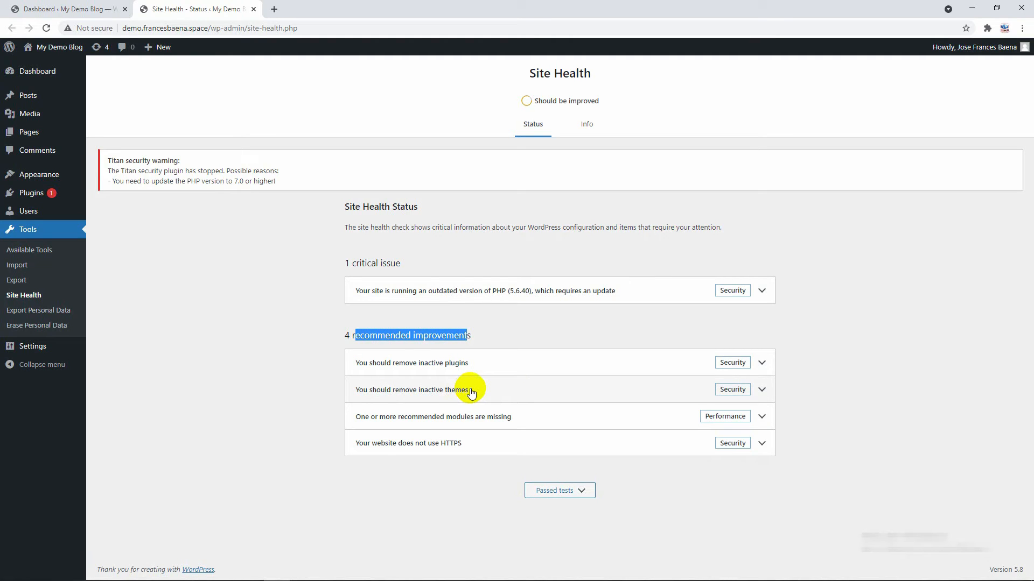
click(264, 311)
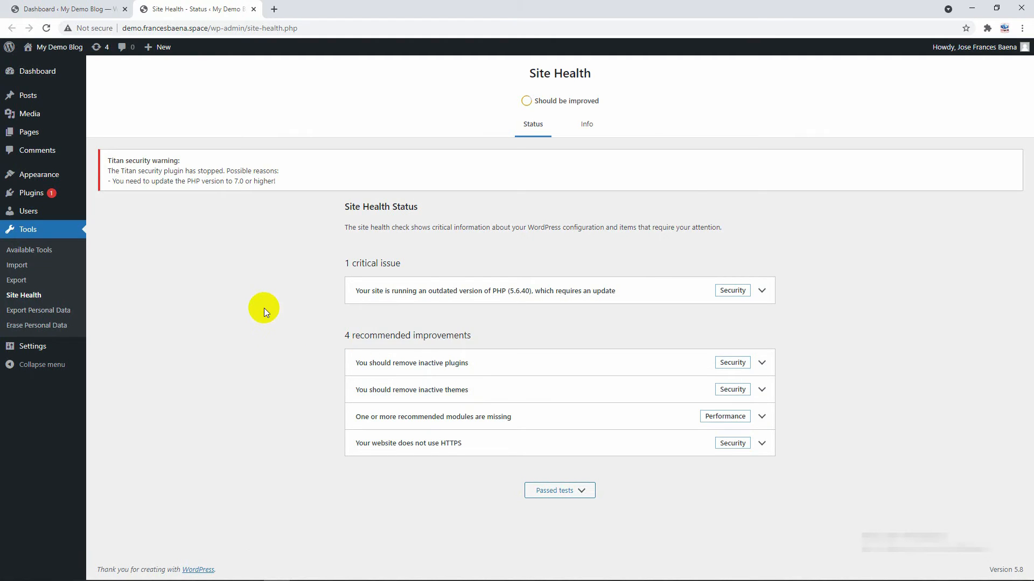
Open the installed themes in a new tab and delete the inactive Twenty Nineteen theme.
right_click(46, 174)
key(Escape)
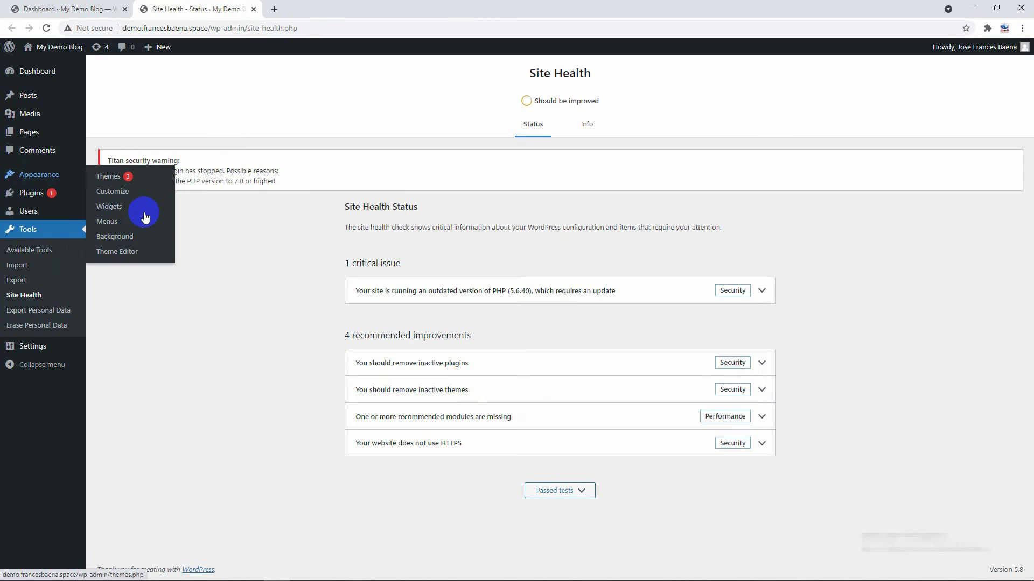
middle_click(115, 177)
click(324, 8)
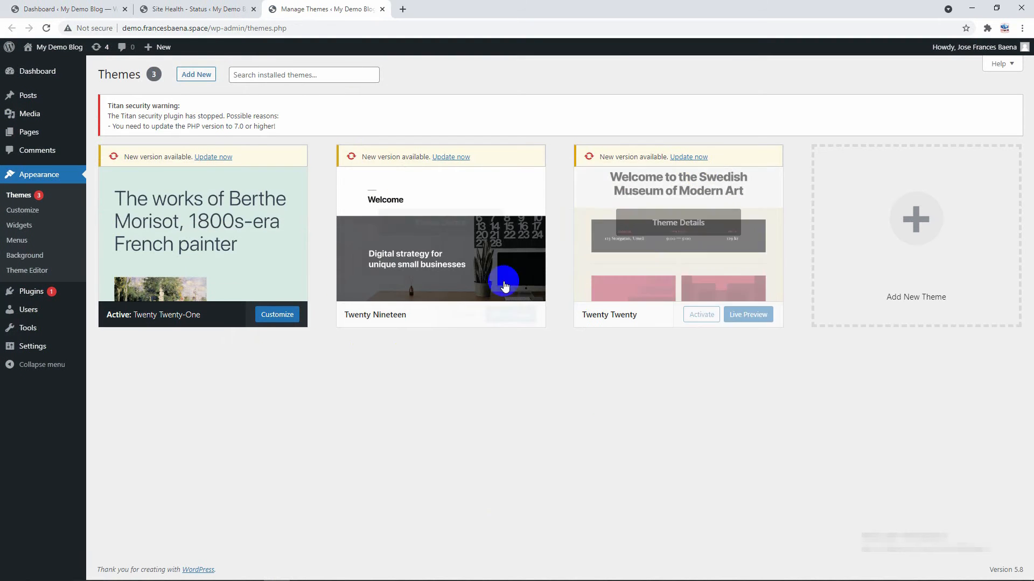
click(470, 247)
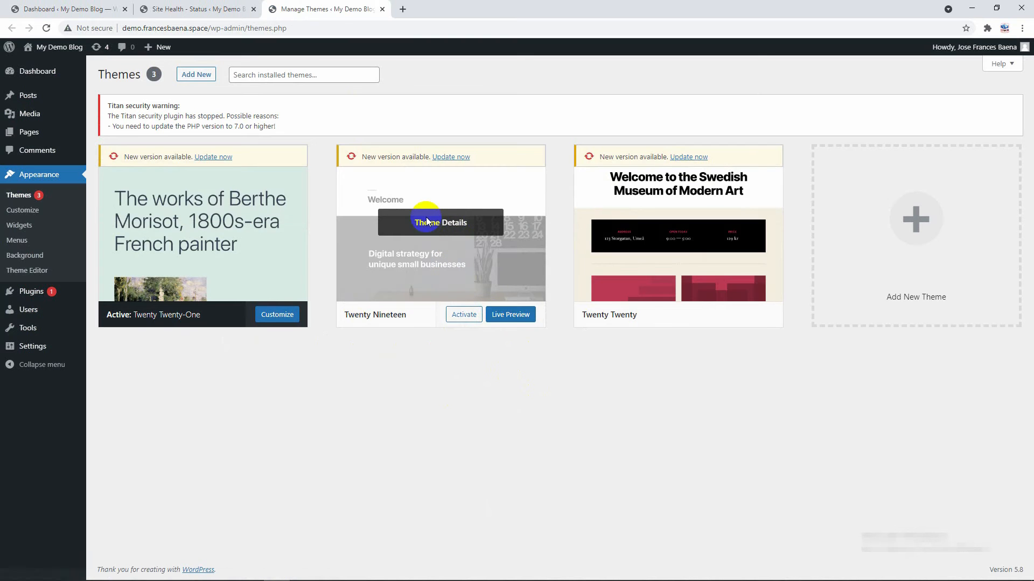
click(428, 221)
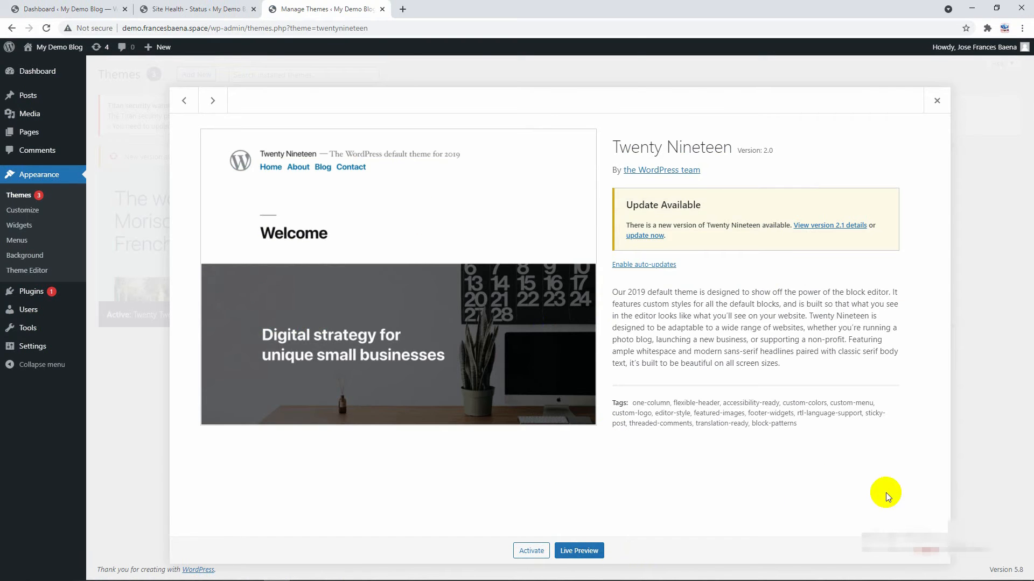
click(926, 549)
click(569, 110)
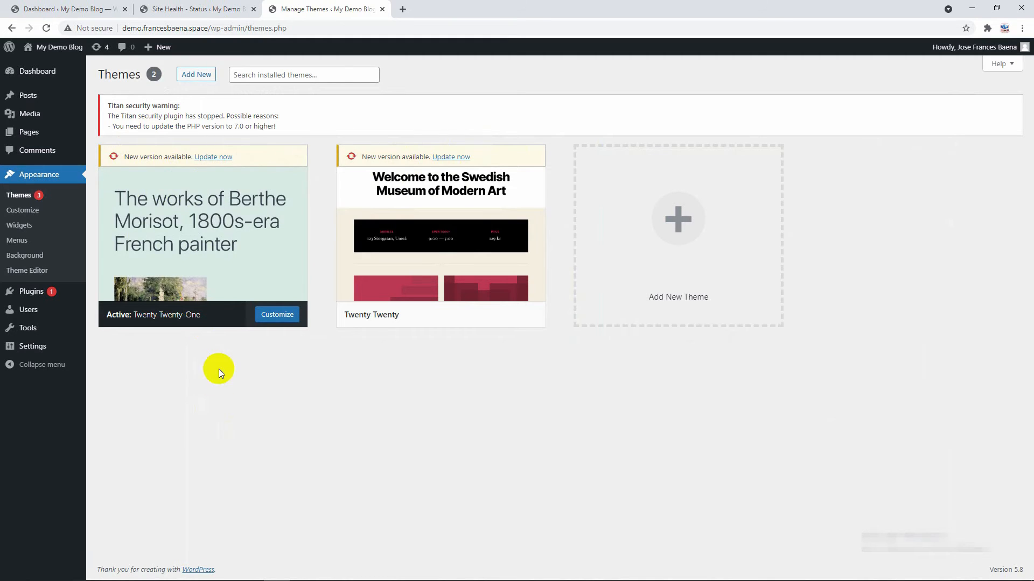
Update the Twenty Twenty-One and Twenty Twenty themes to their new versions, checking the Site Health recommendations meanwhile.
click(252, 243)
click(212, 224)
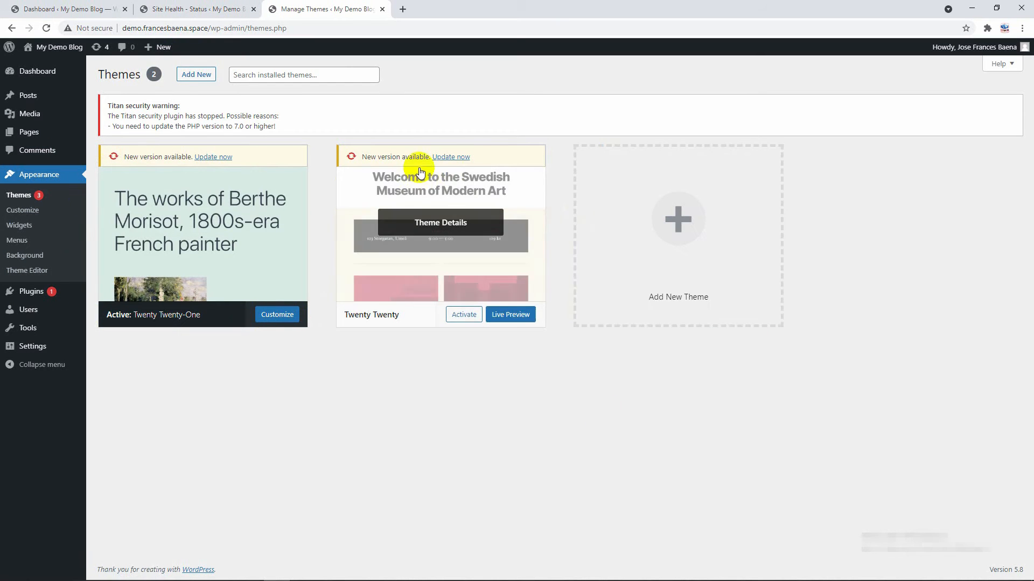
click(452, 156)
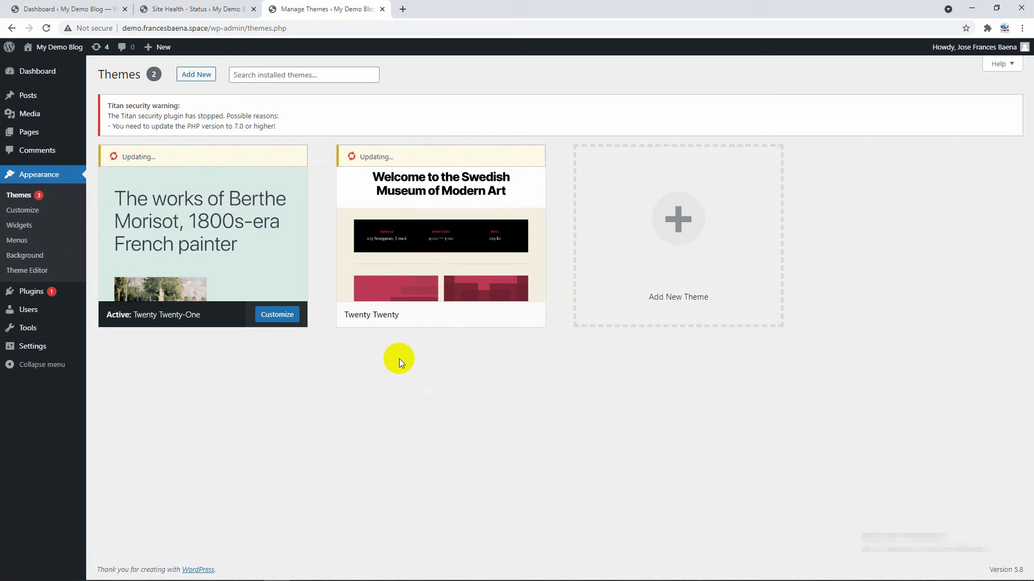
click(200, 8)
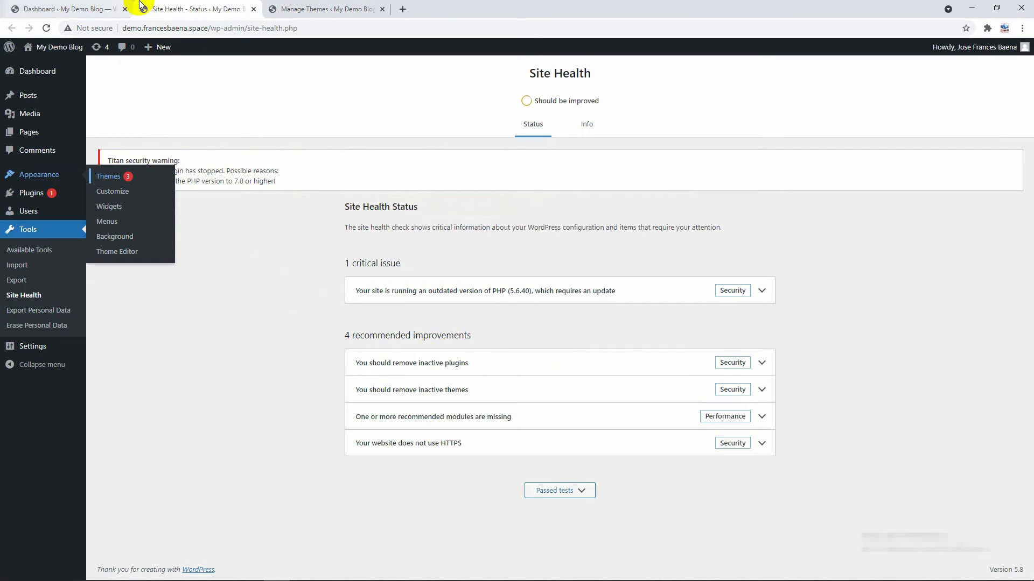
click(320, 8)
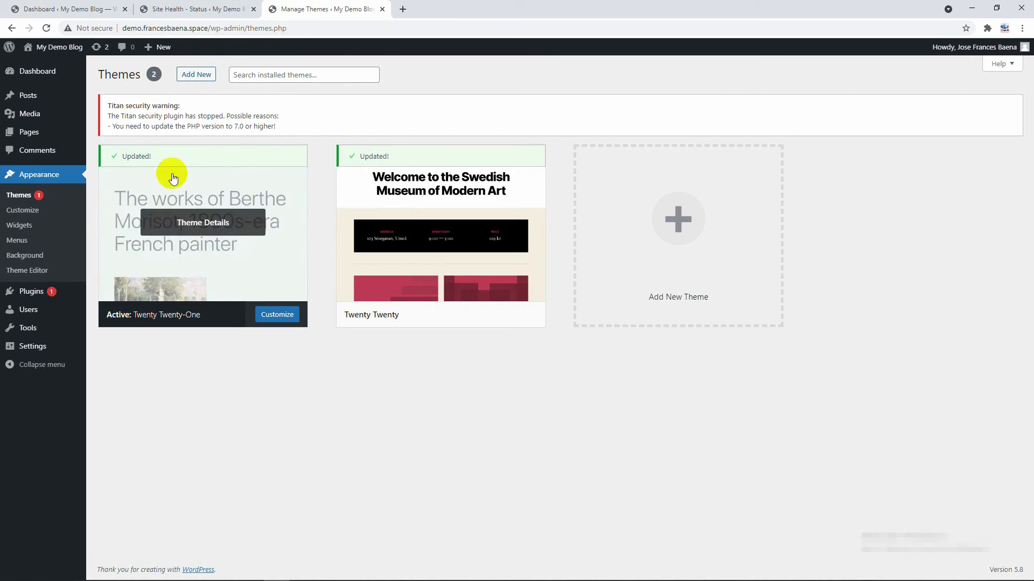
Open the installed plugins, recheck the Site Health recommendations, and activate the Akismet Anti-Spam plugin.
click(32, 292)
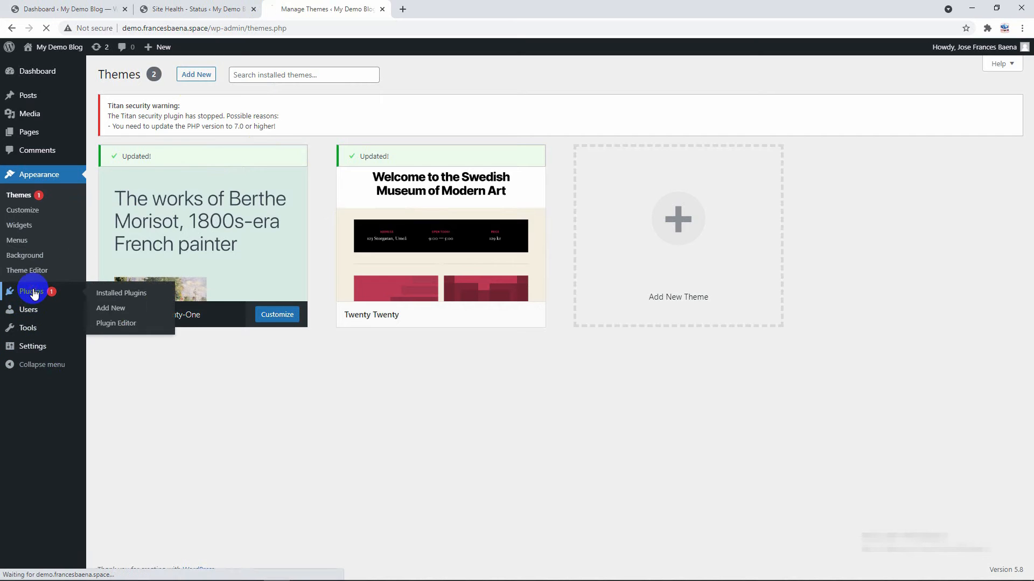
click(207, 9)
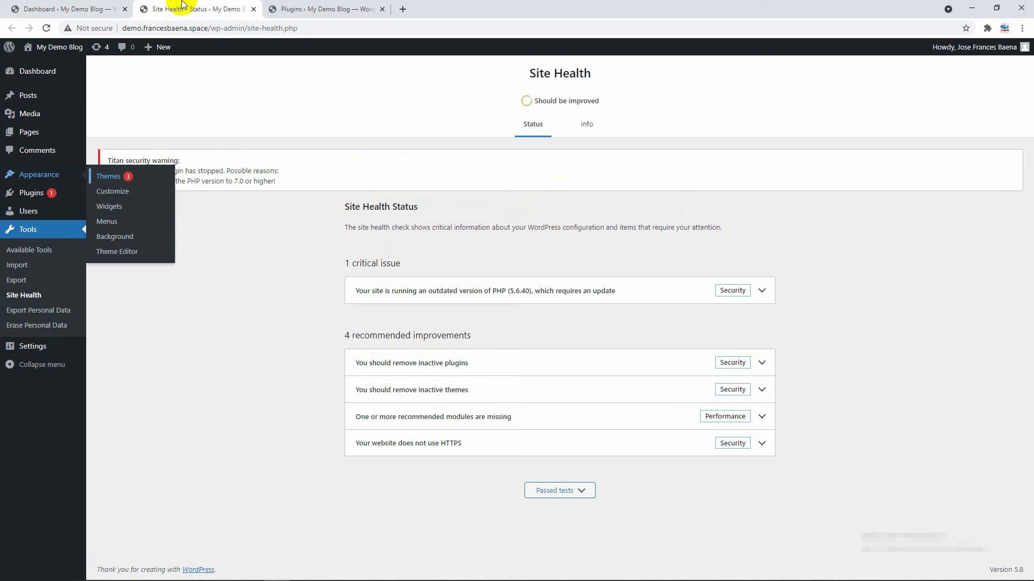
click(319, 7)
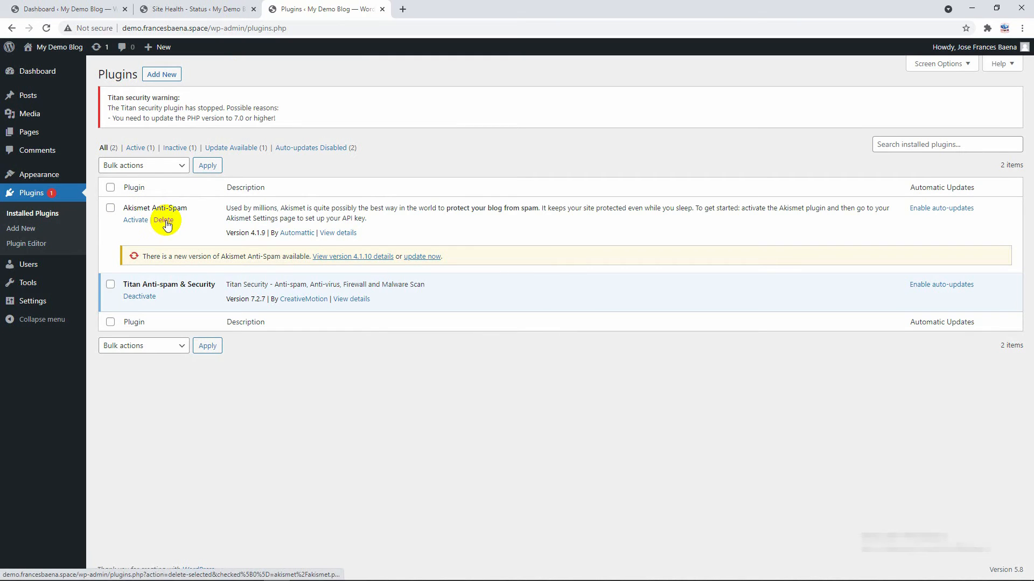
click(135, 221)
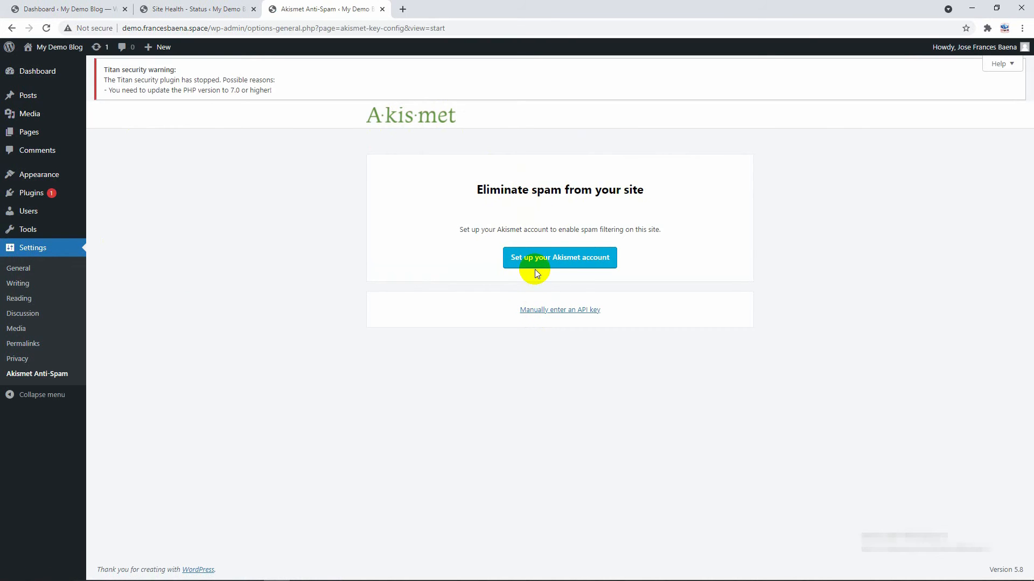
Review the Akismet Anti-Spam entry in the installed plugins, and close the plugins page to return to Site Health.
mouse_move(33, 194)
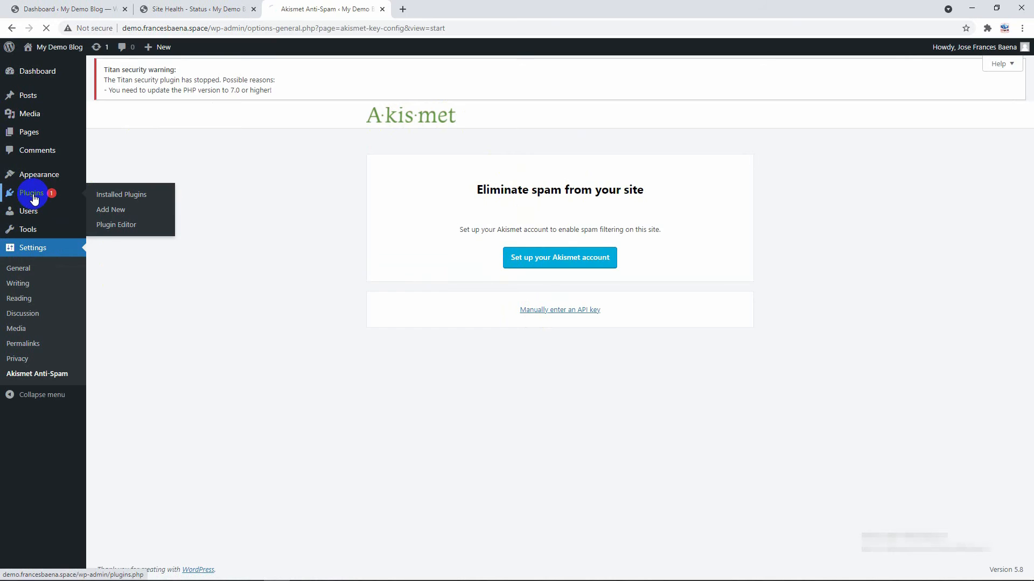
click(107, 195)
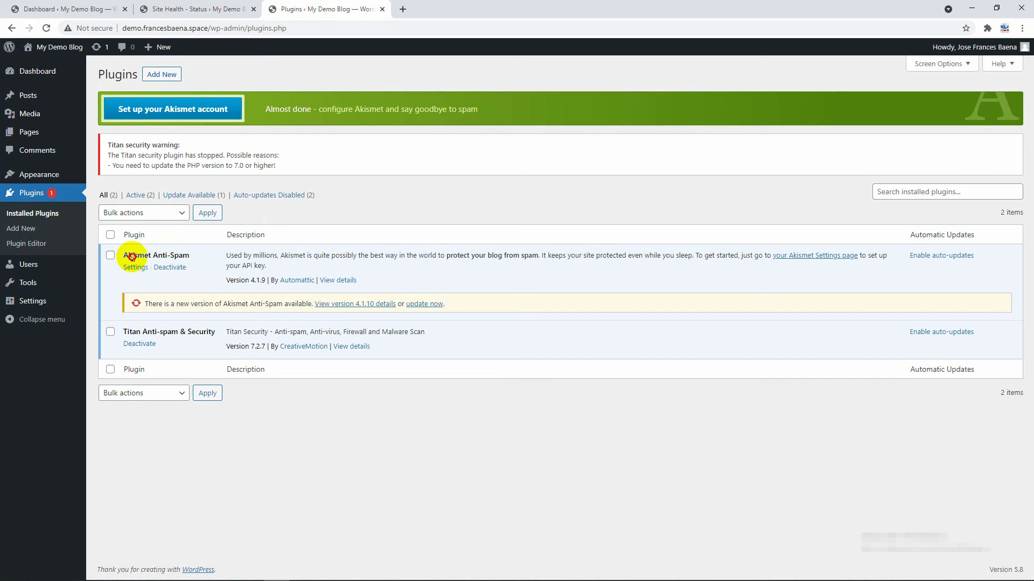
drag(129, 256, 185, 253)
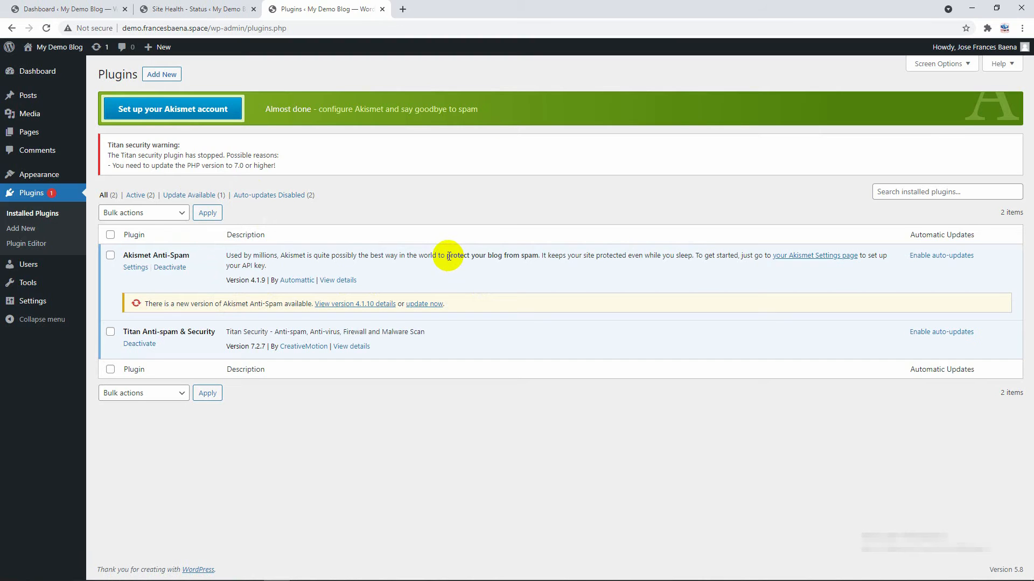
drag(446, 257, 476, 255)
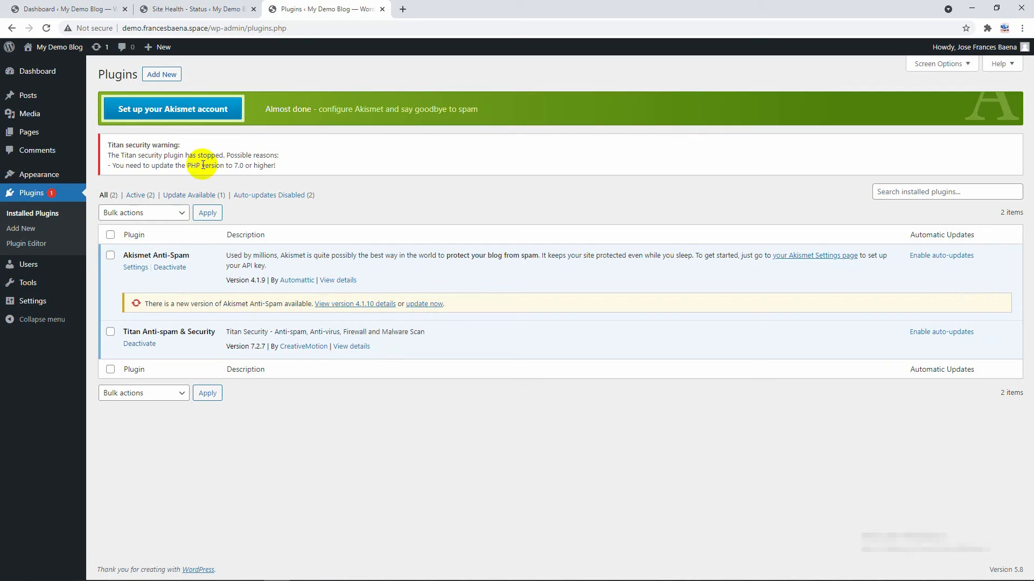
click(215, 9)
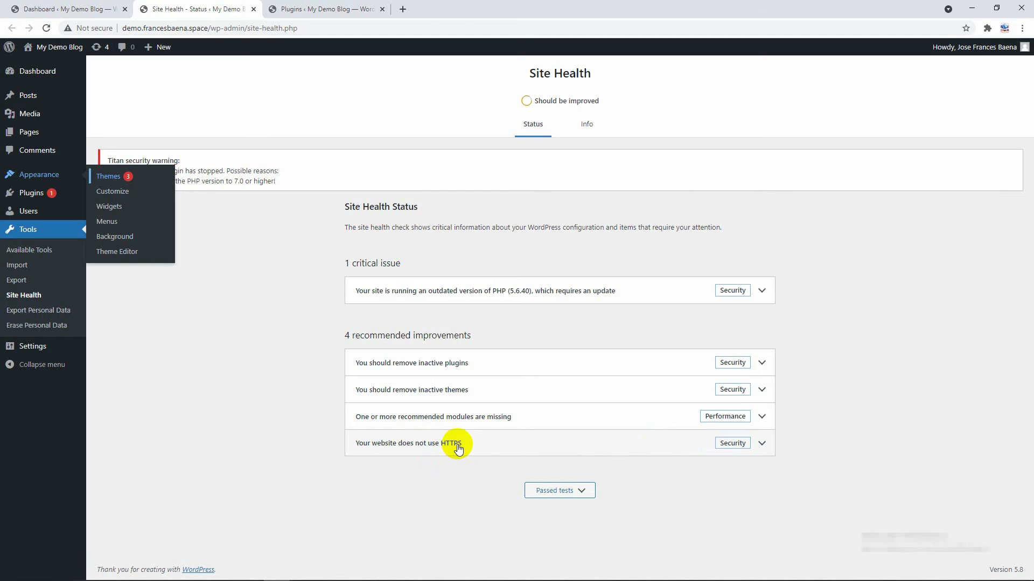
click(328, 6)
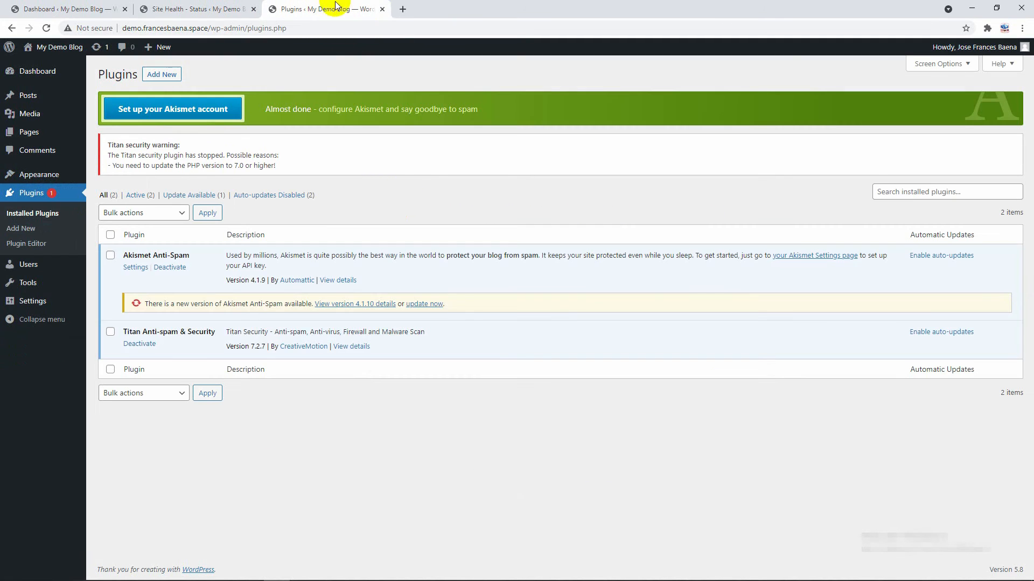
click(382, 9)
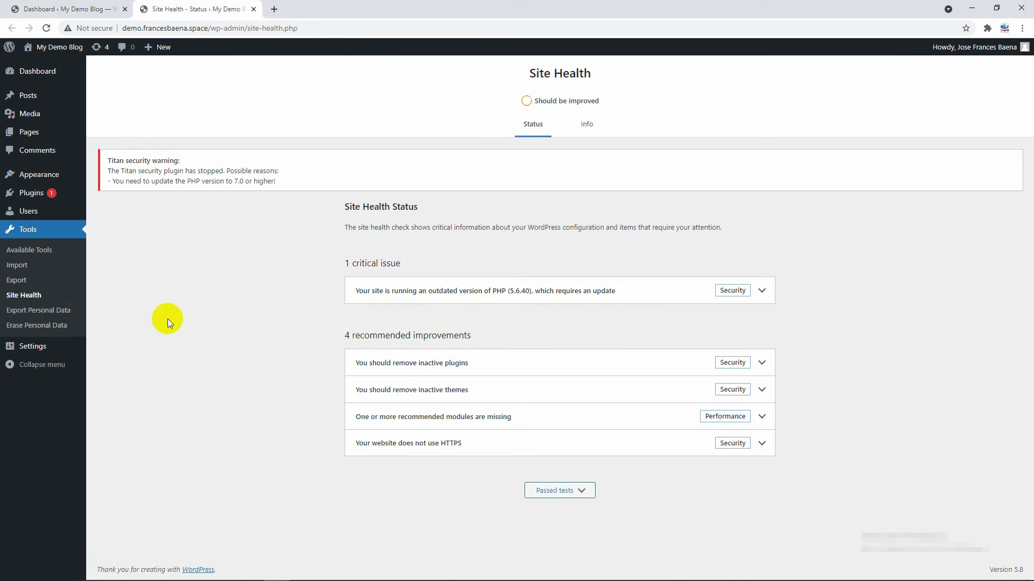
Open the Customizer for the active theme and compare it with the Appearance options on the Dashboard.
click(33, 178)
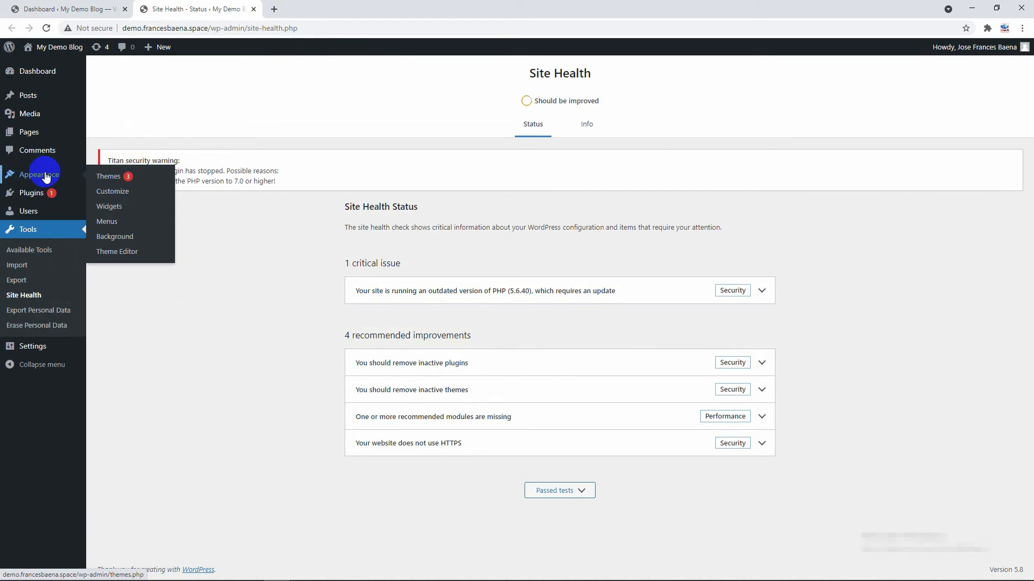
click(118, 192)
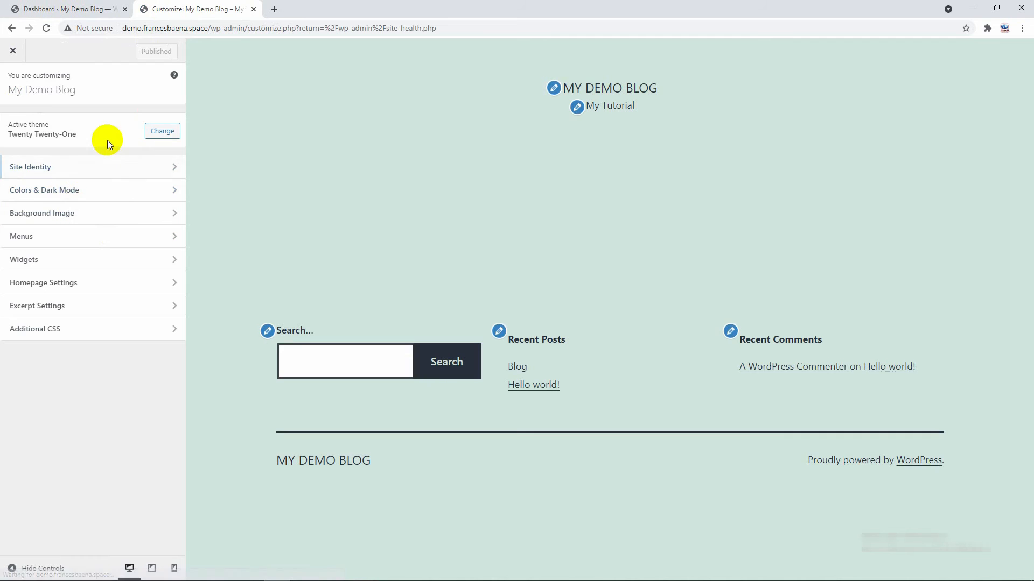
click(81, 7)
mouse_move(38, 218)
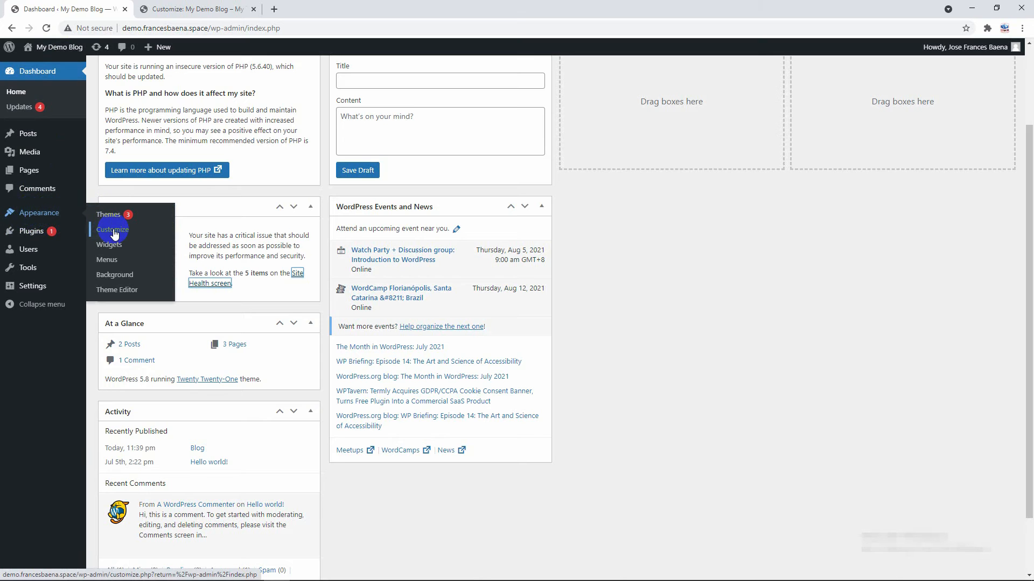
click(146, 9)
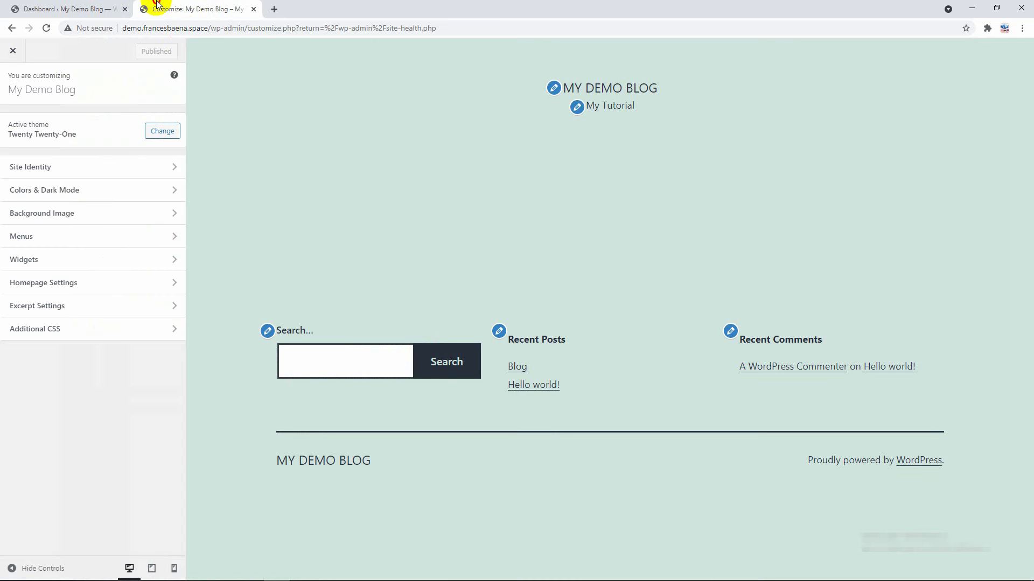
Look through the Customizer's Site Identity, Background Image and Menus sections and compare them with the Dashboard's Appearance options.
click(132, 166)
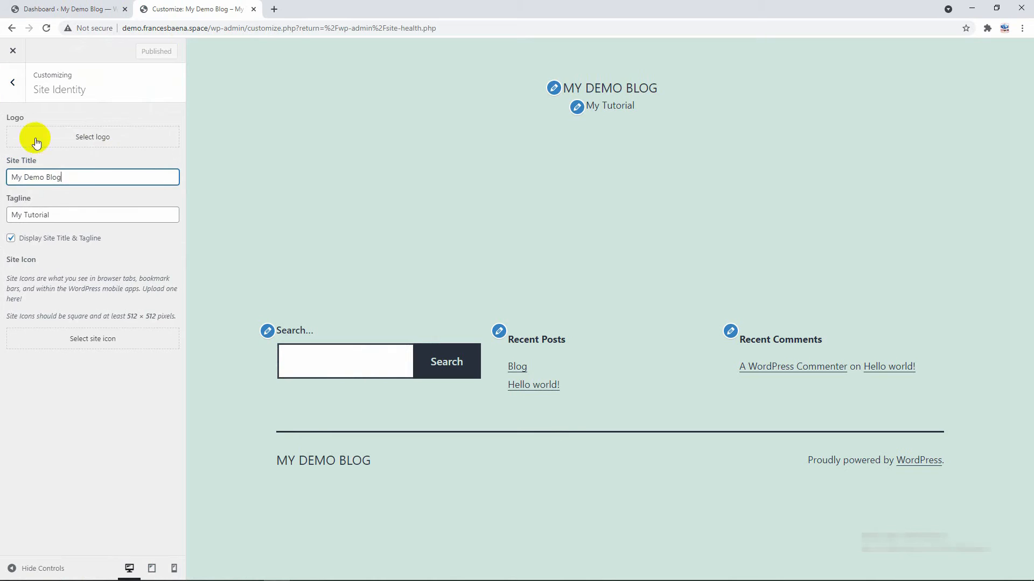
click(13, 80)
click(93, 213)
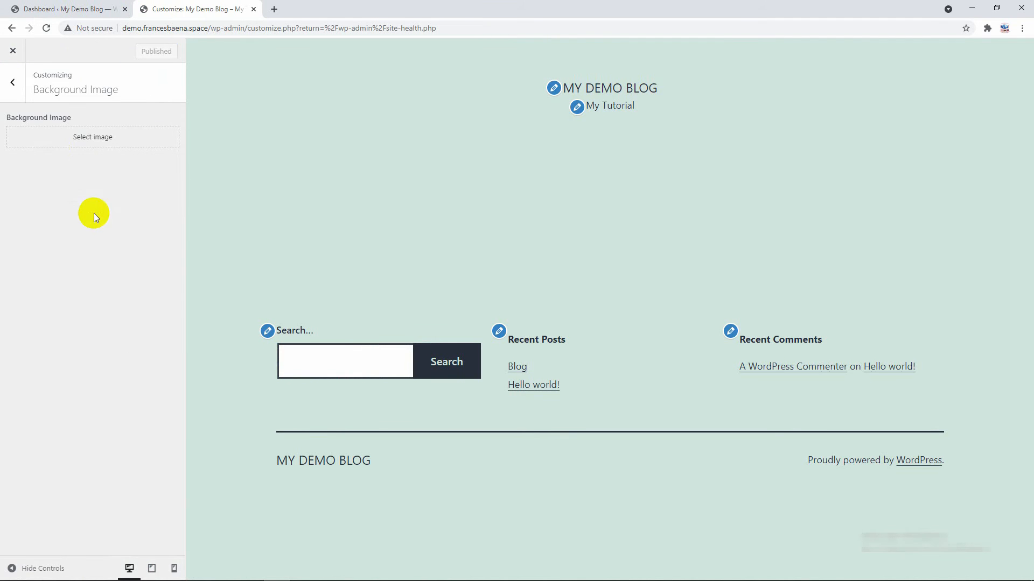
click(14, 81)
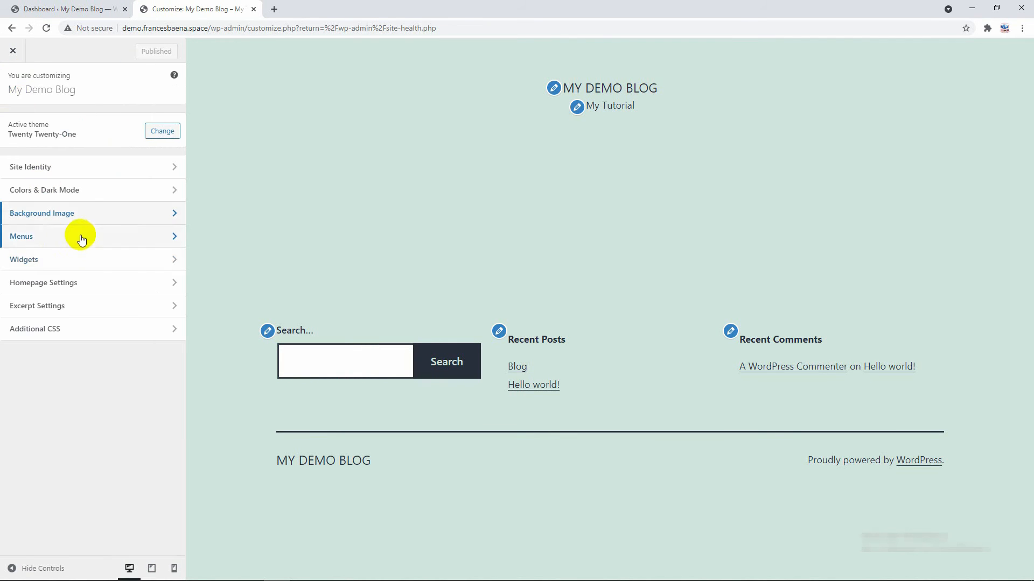
click(81, 234)
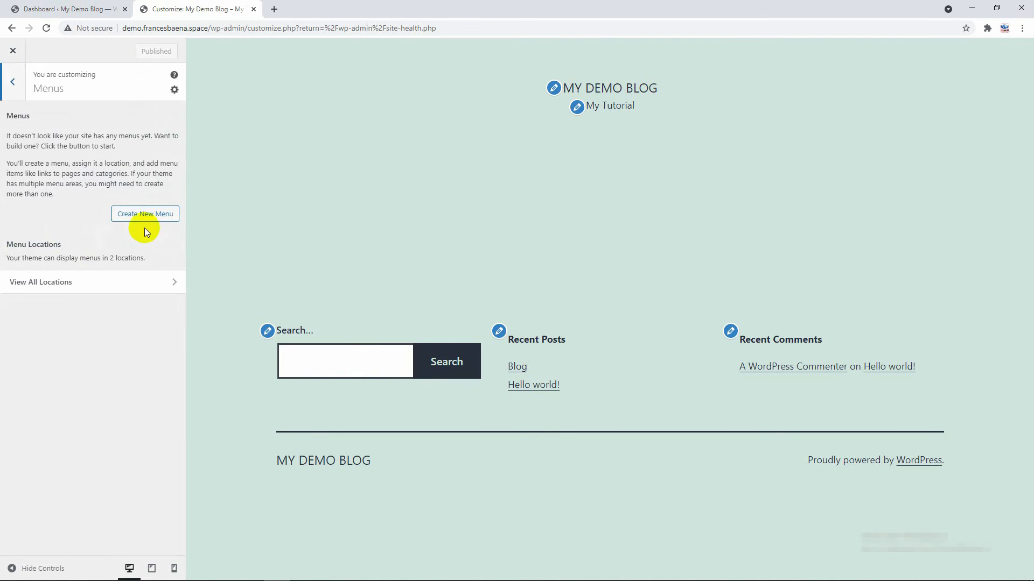
click(13, 81)
click(83, 5)
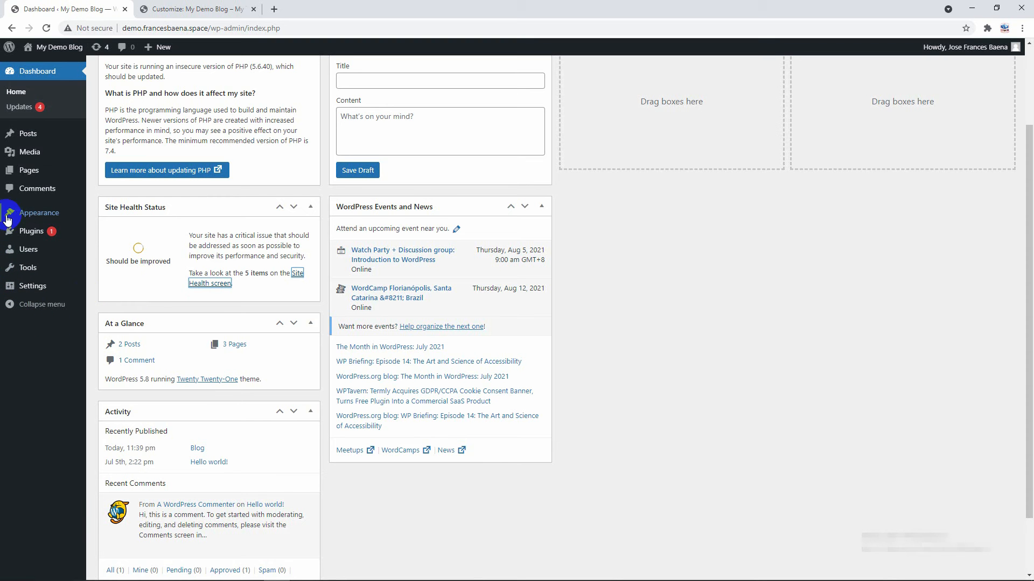
mouse_move(29, 215)
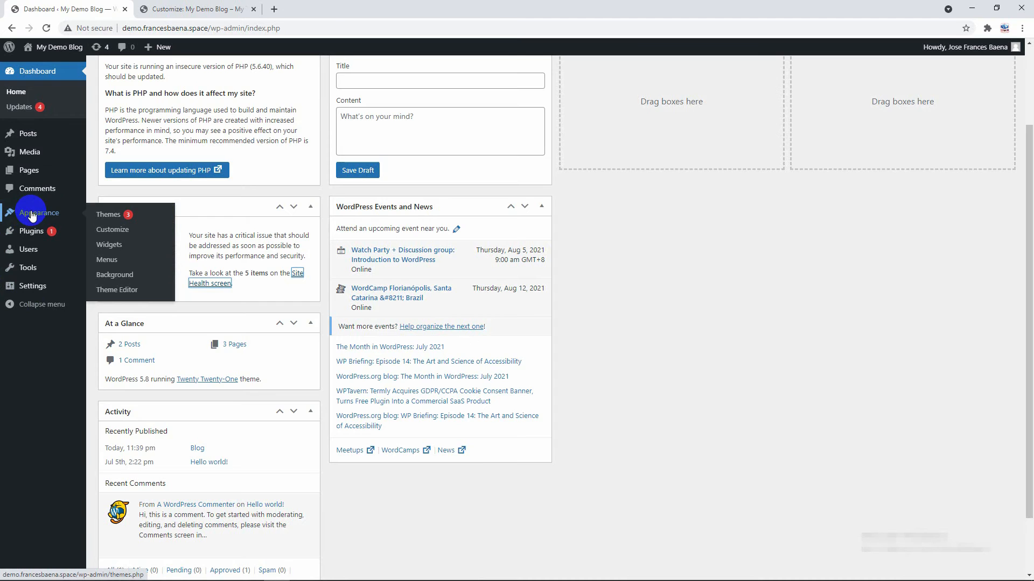
click(196, 9)
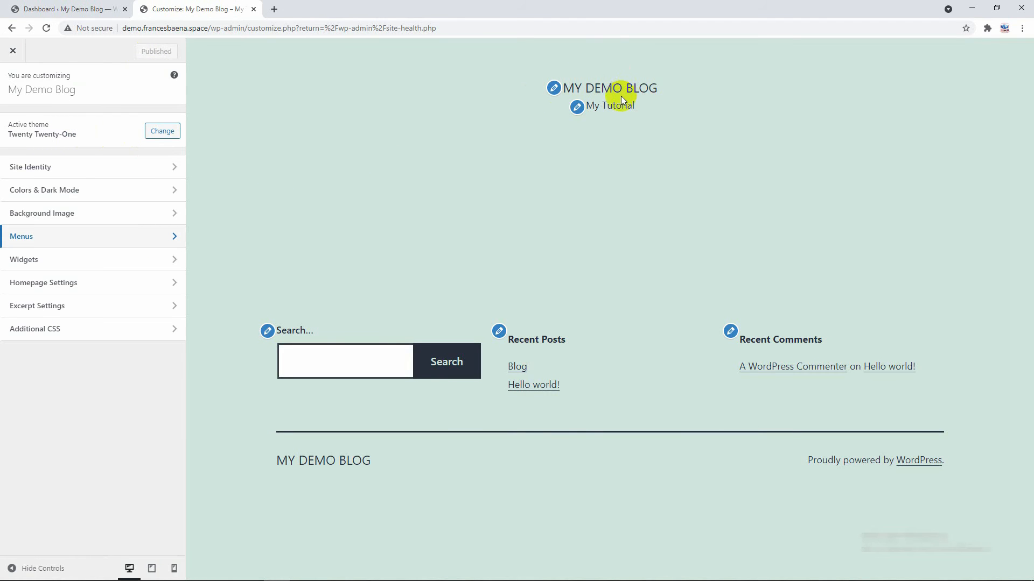
Open the Menus page from the Dashboard and create a new menu named Main Menu.
click(81, 8)
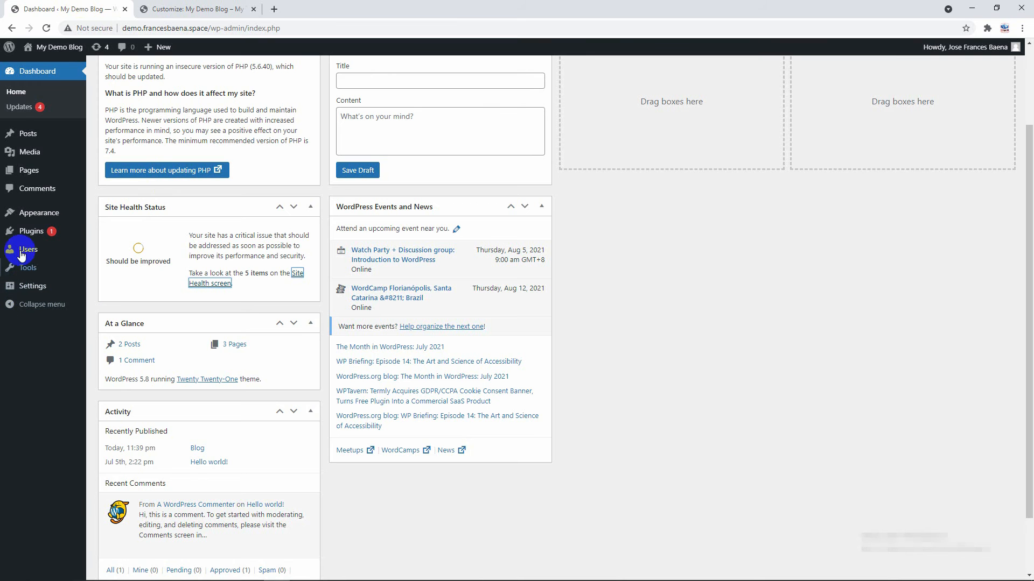
mouse_move(35, 217)
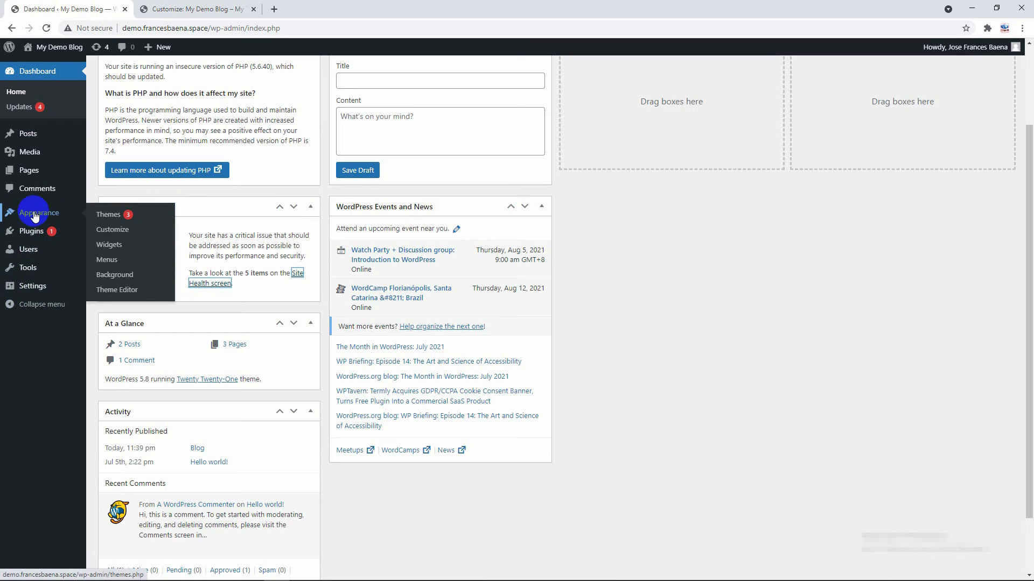
click(109, 261)
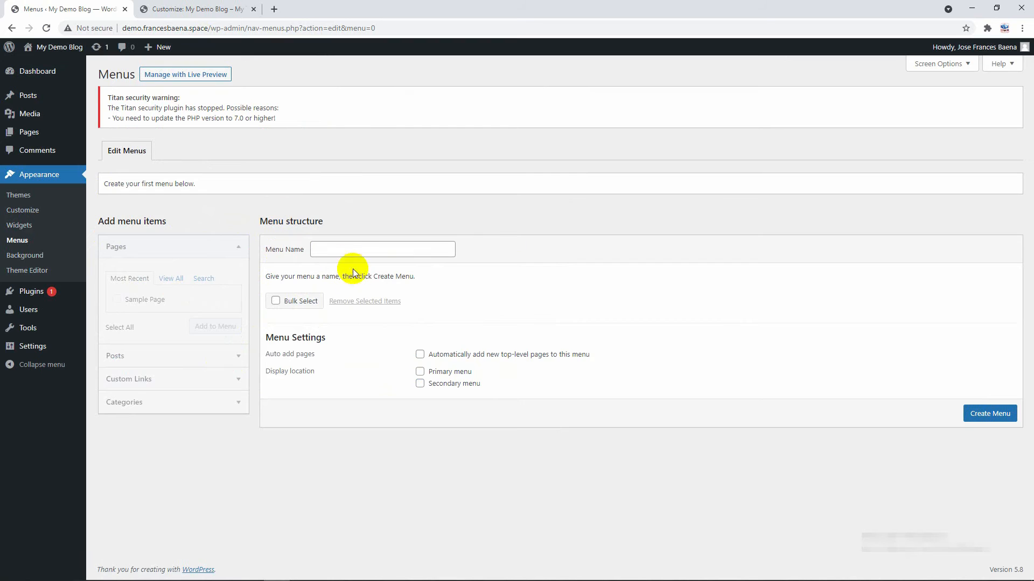
click(330, 249)
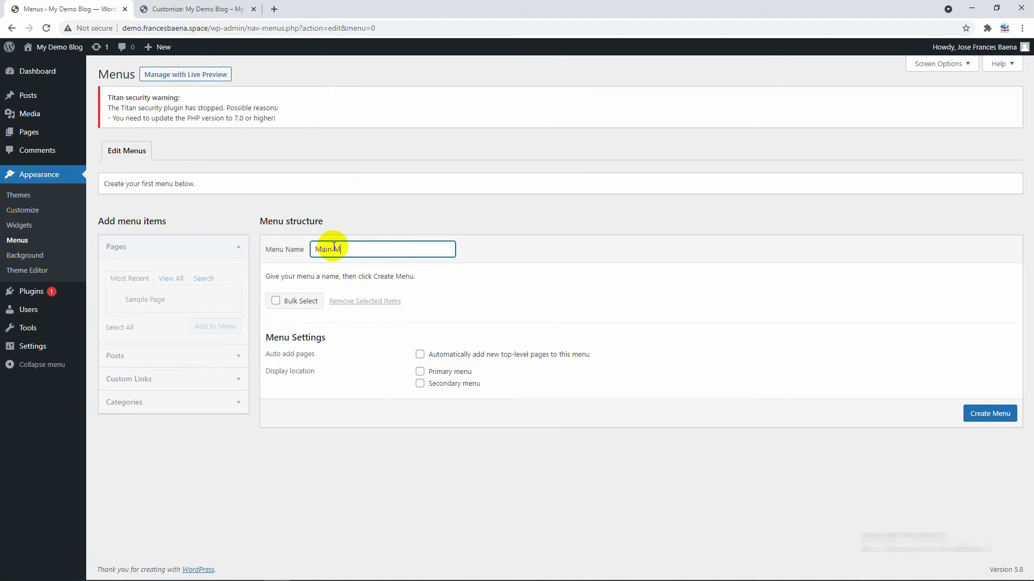
text(Main Menu)
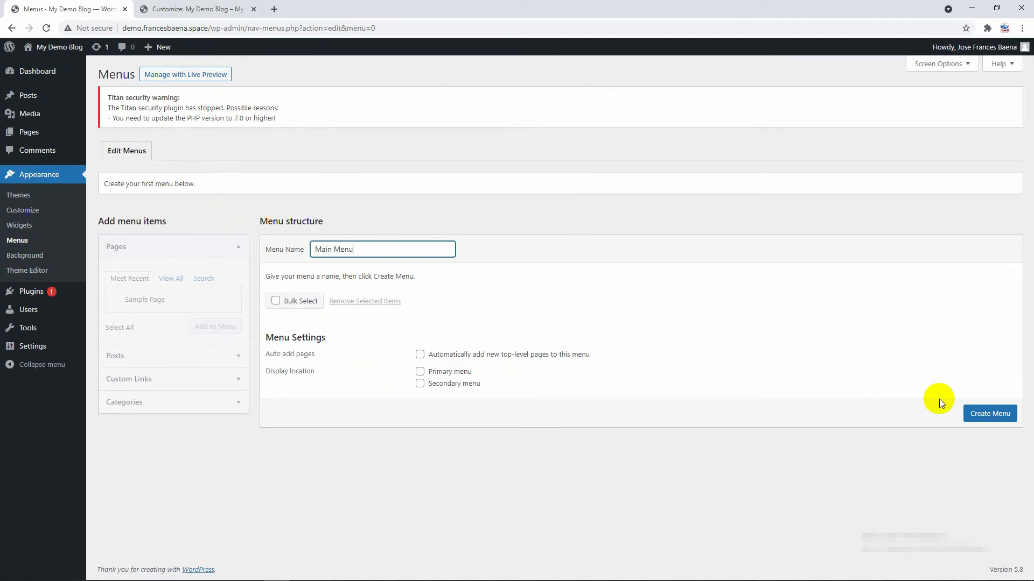
click(989, 414)
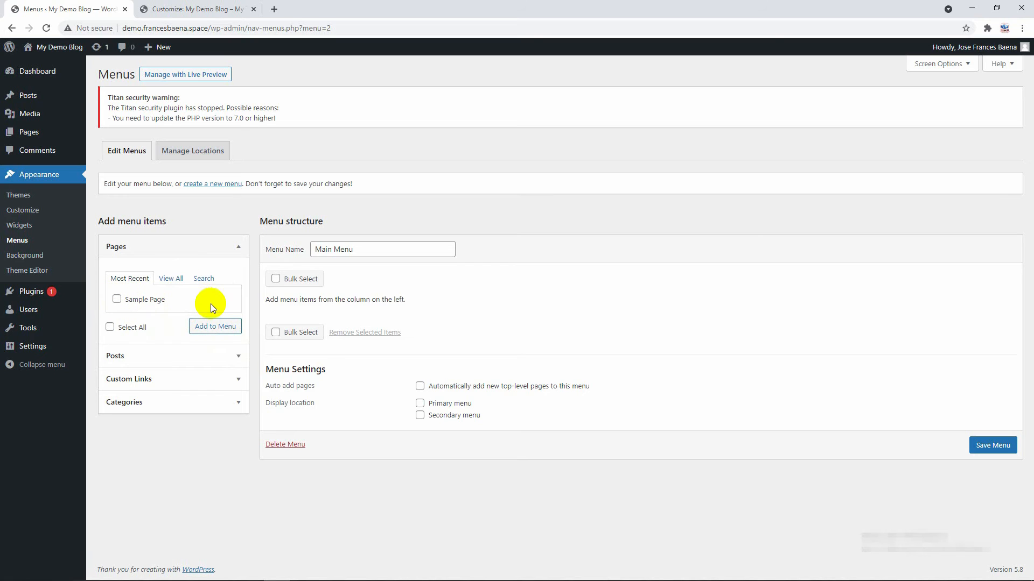
Add the Home front page and the Blogs posts page to Main Menu.
click(171, 279)
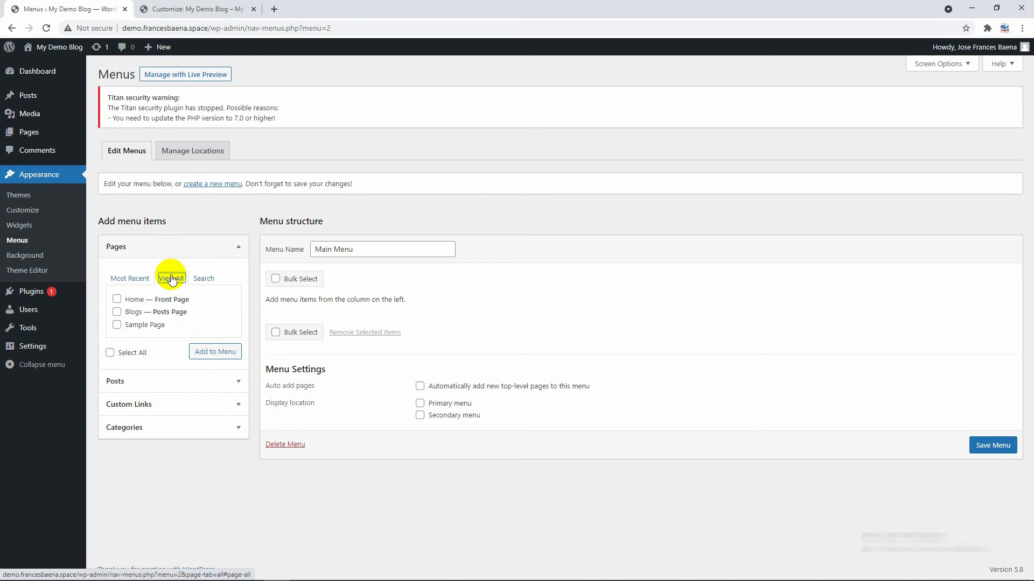
click(117, 299)
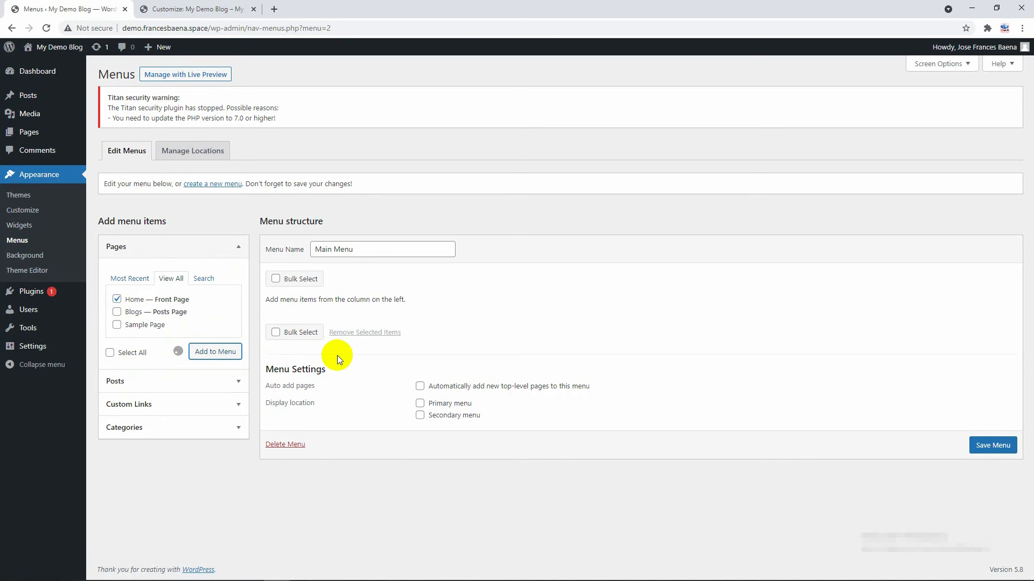
click(116, 312)
click(204, 356)
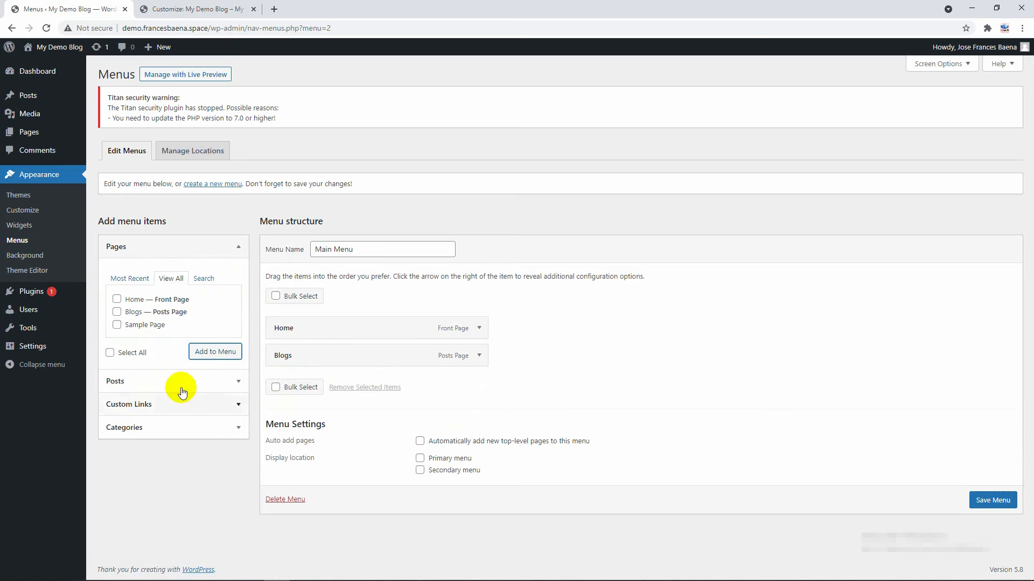
Add a custom link to Main Menu with the URL /about and the link text About.
click(183, 404)
click(133, 327)
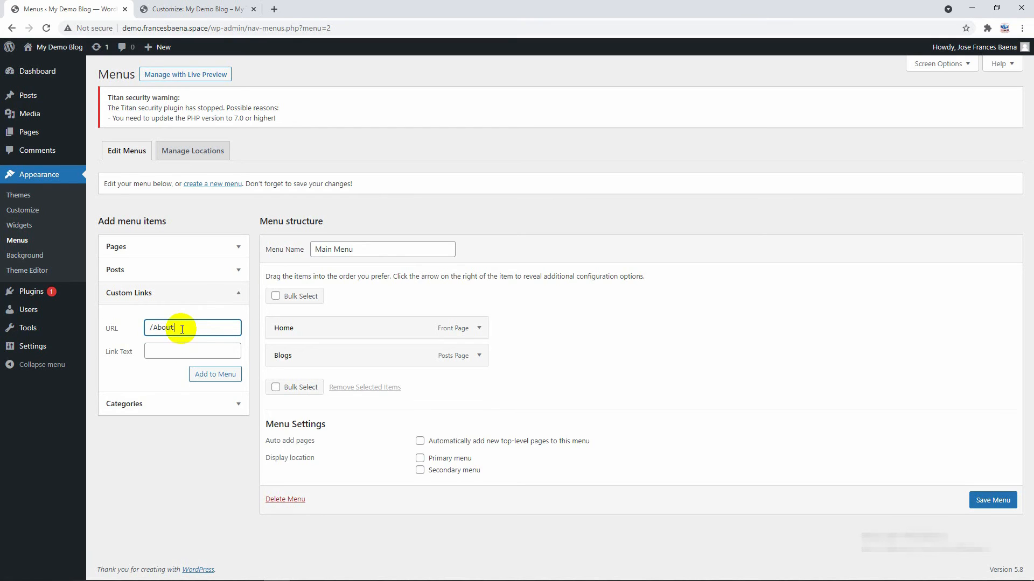
click(166, 348)
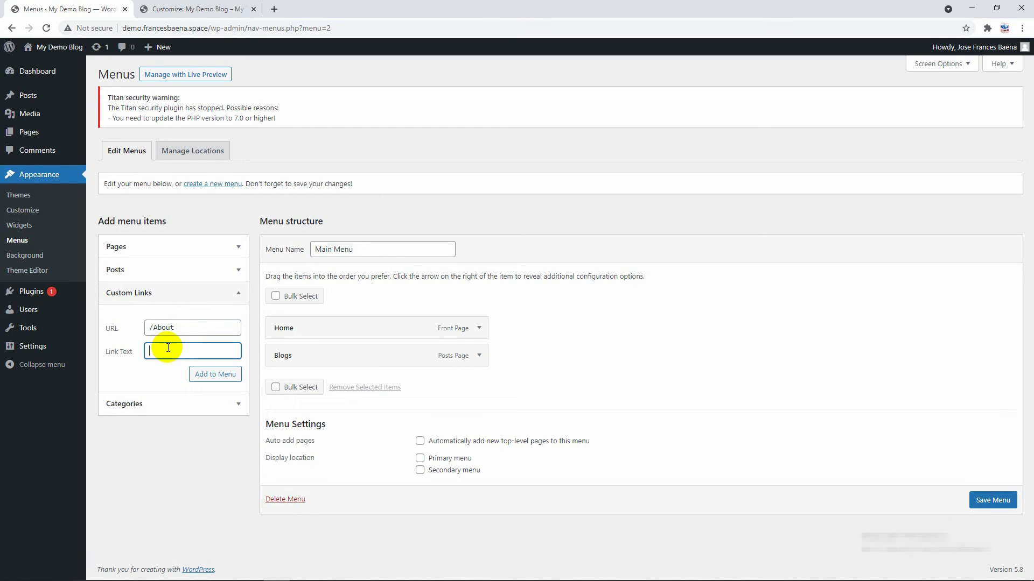
click(153, 328)
click(153, 353)
click(156, 326)
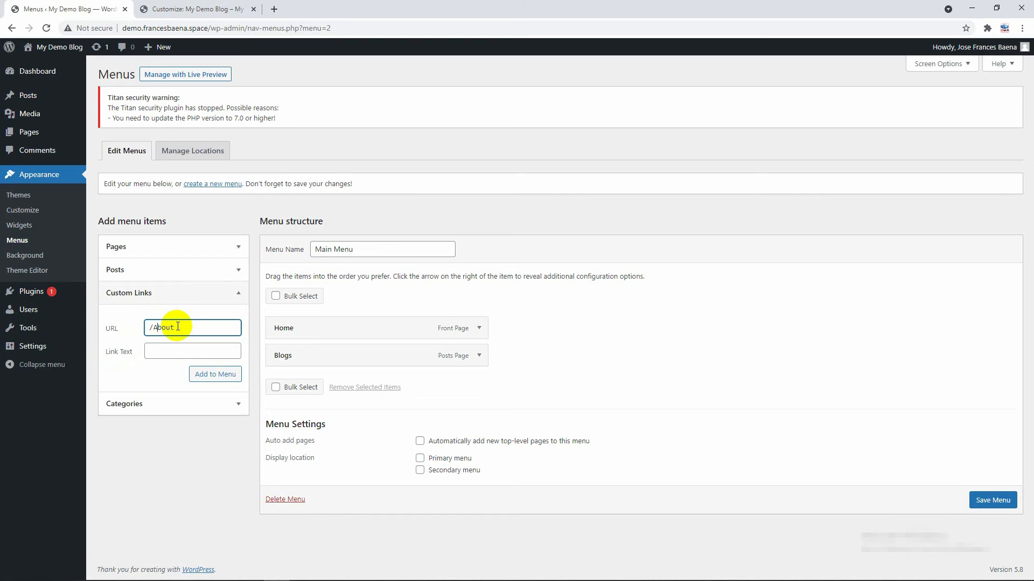
click(187, 351)
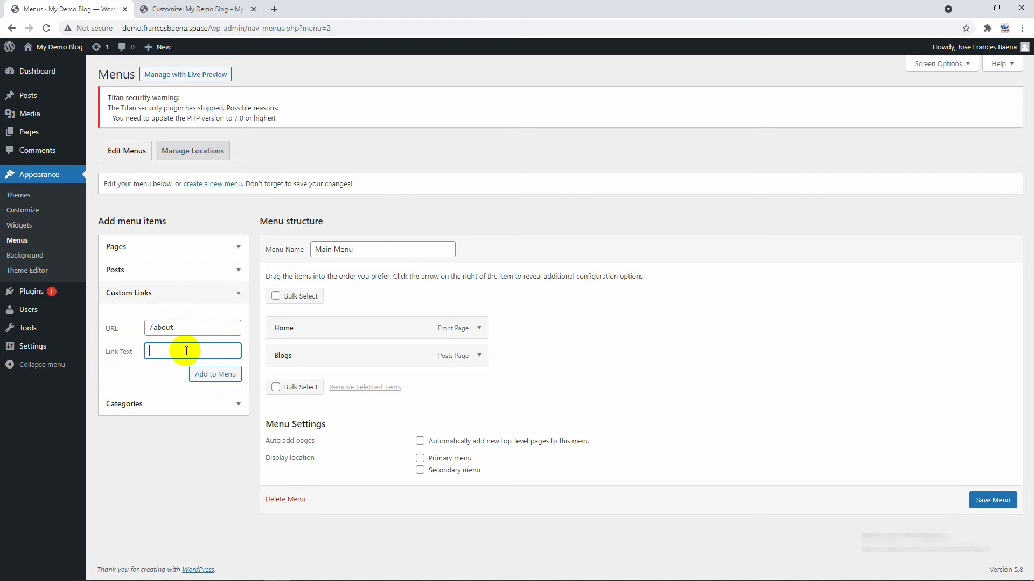
click(158, 353)
drag(169, 353, 136, 352)
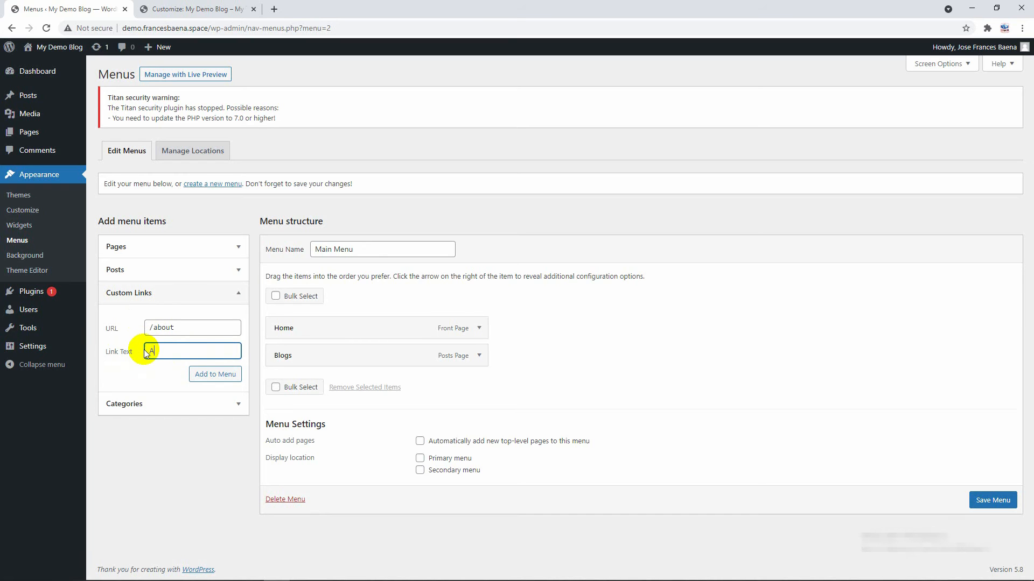
click(200, 375)
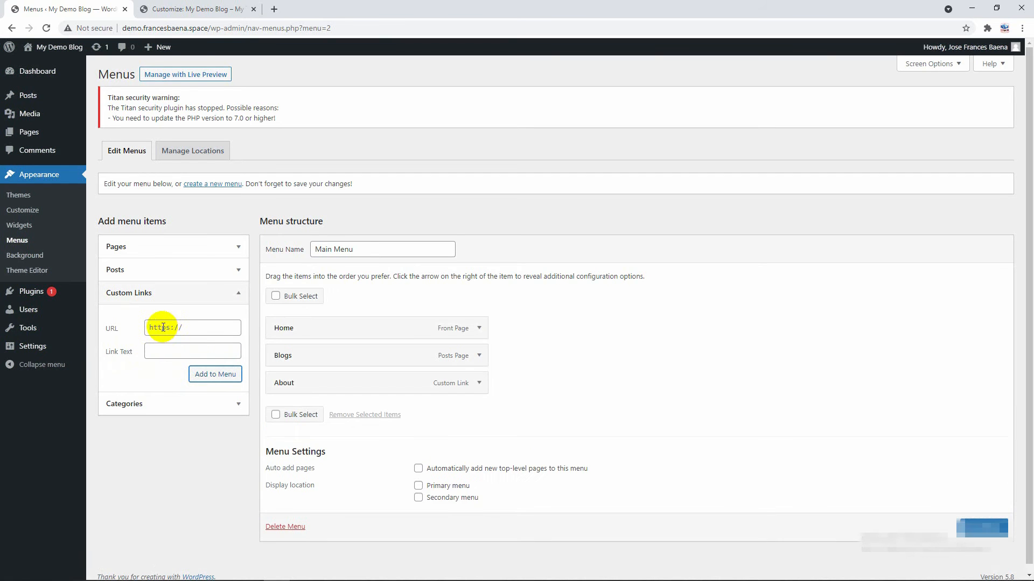
Review the settings of the About and Blogs menu items, and collapse both again.
click(479, 383)
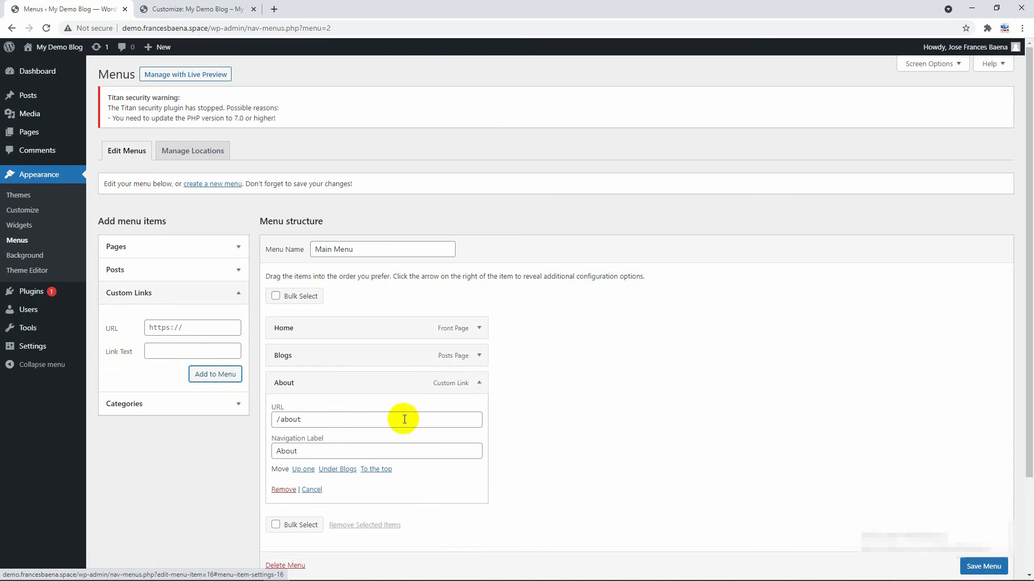
click(477, 356)
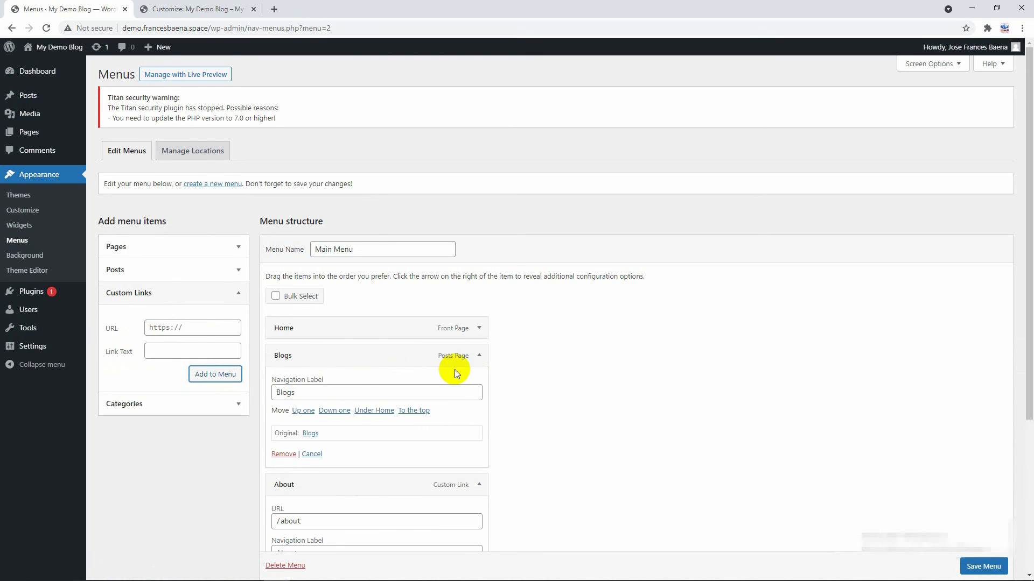
click(478, 356)
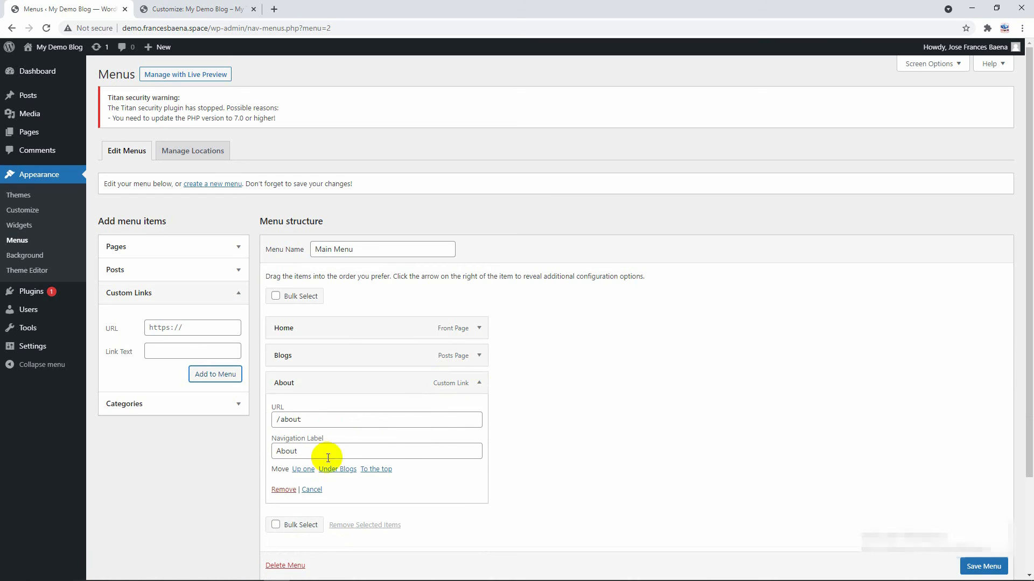
click(478, 384)
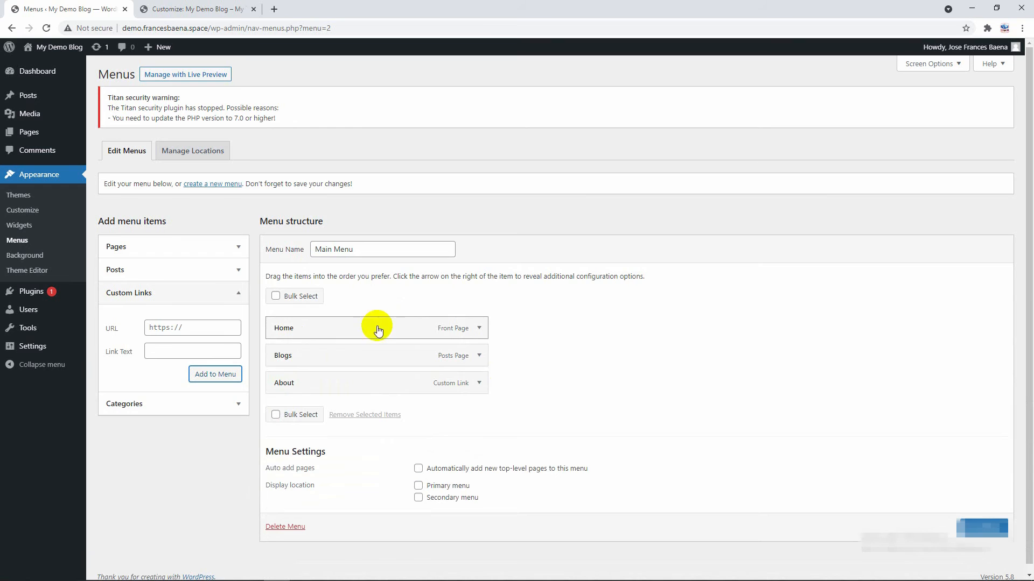
Add a custom link to Main Menu with the URL /Contact and the link text Contact Us.
click(185, 325)
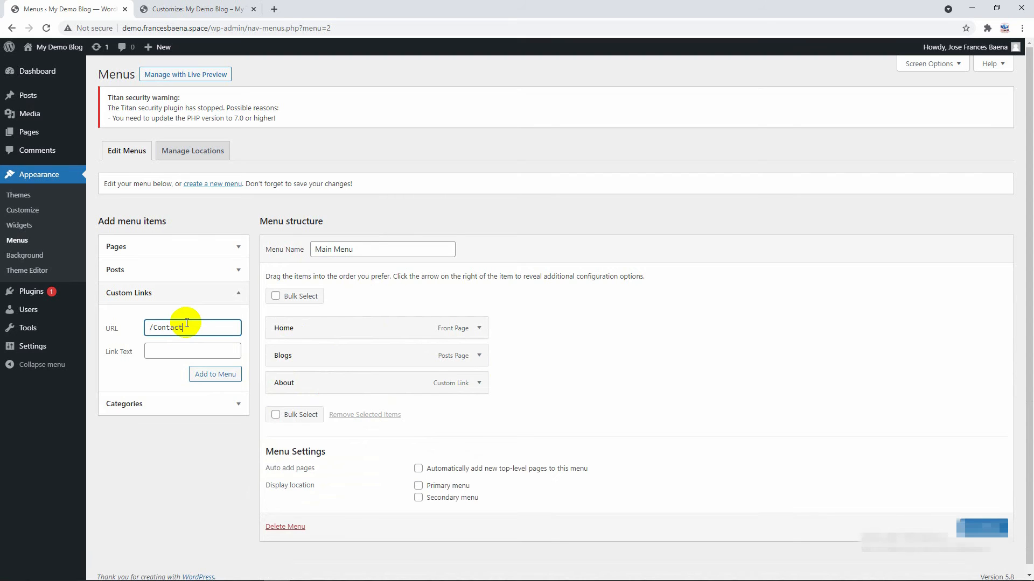
text(/Contact)
click(168, 353)
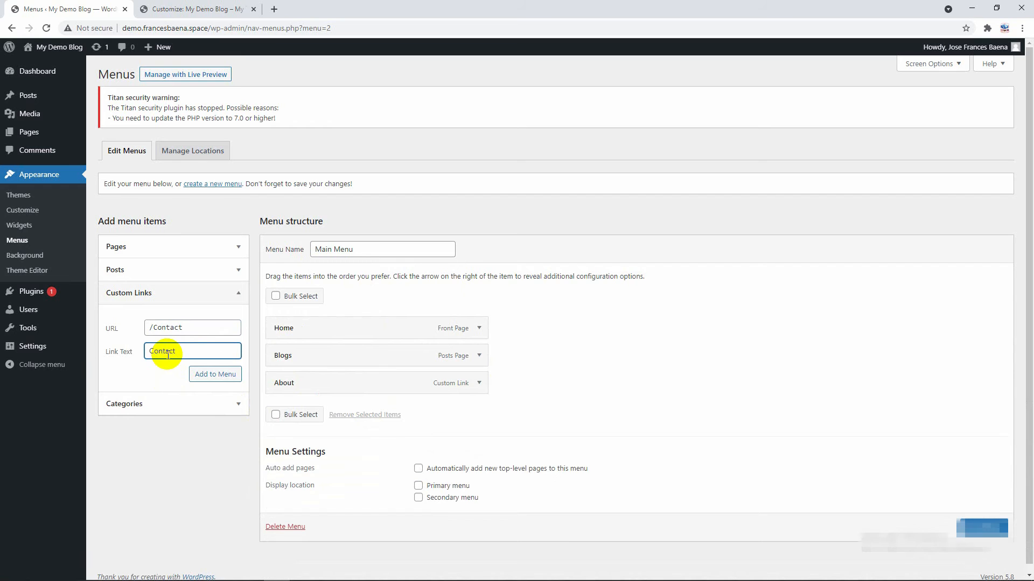
click(210, 375)
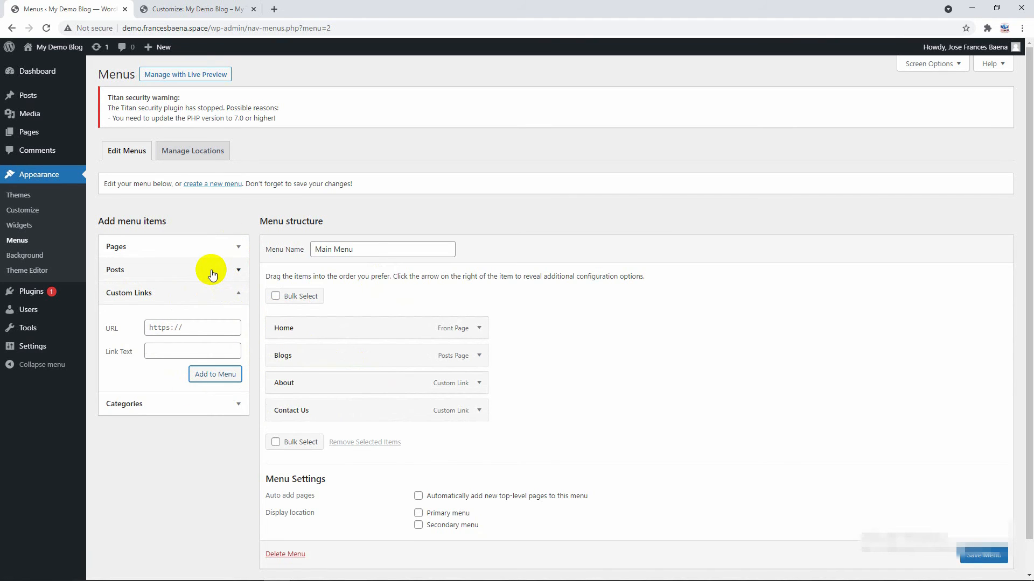
Add Sample Page to Main Menu and place it as a sub item under About.
click(239, 249)
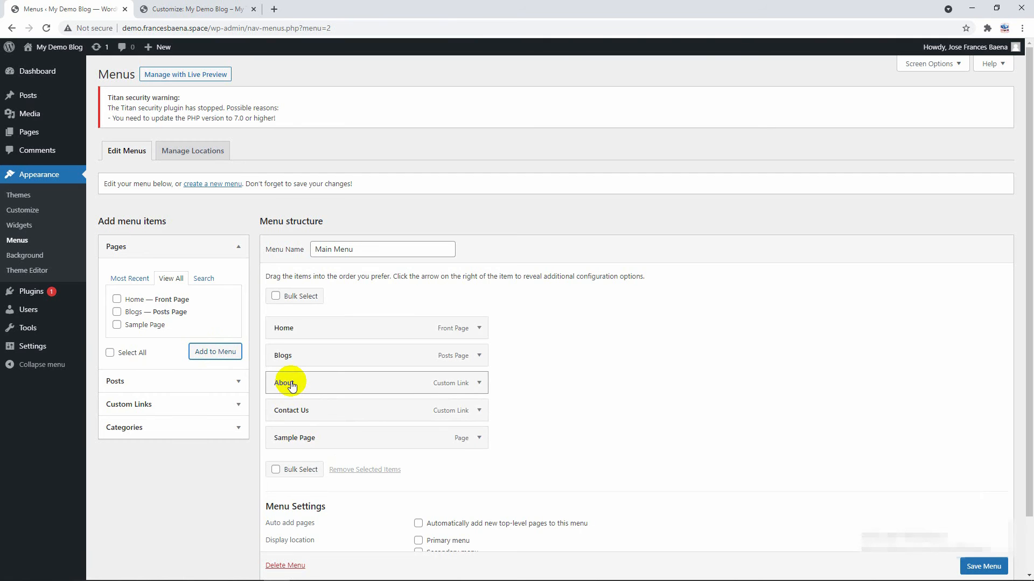
drag(307, 438, 300, 407)
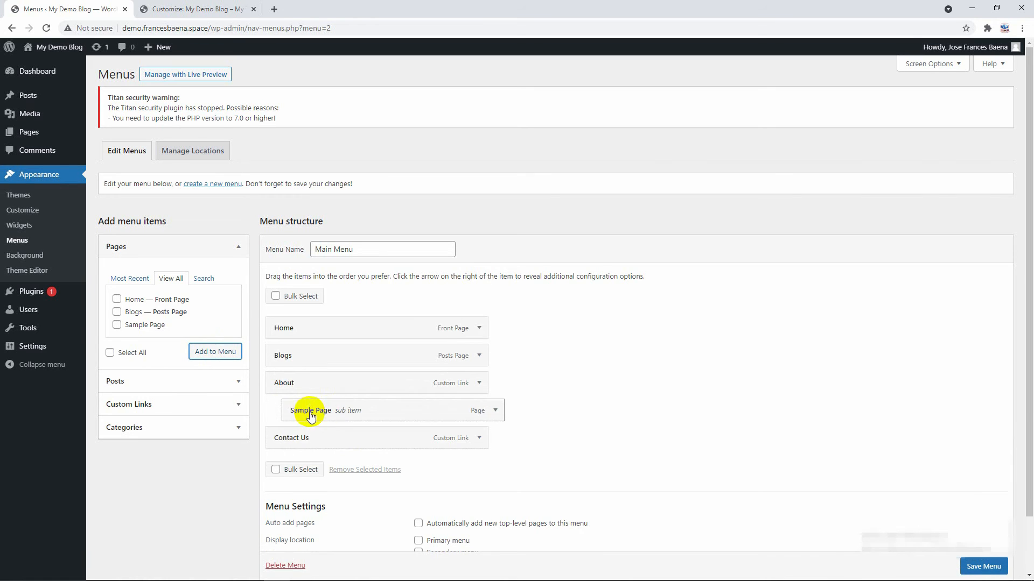
Change the navigation label of the Sample Page sub item to Meet the Team.
click(495, 413)
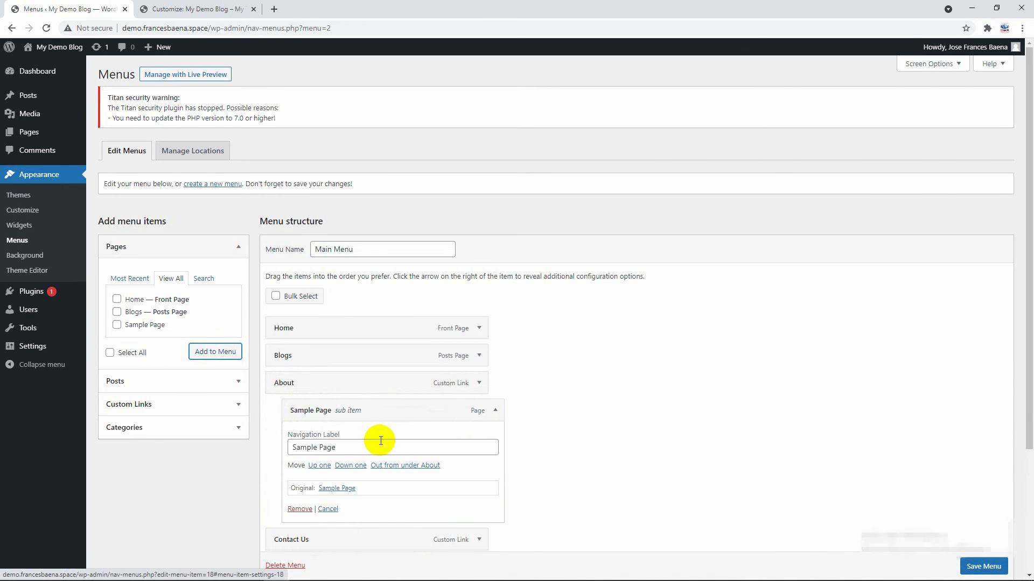
drag(388, 447, 293, 449)
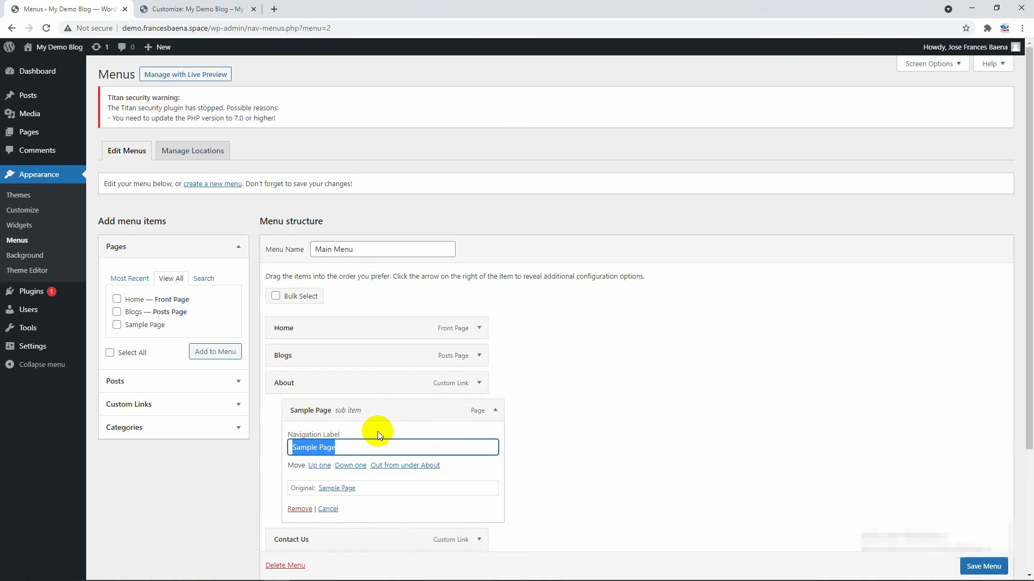
text(Me)
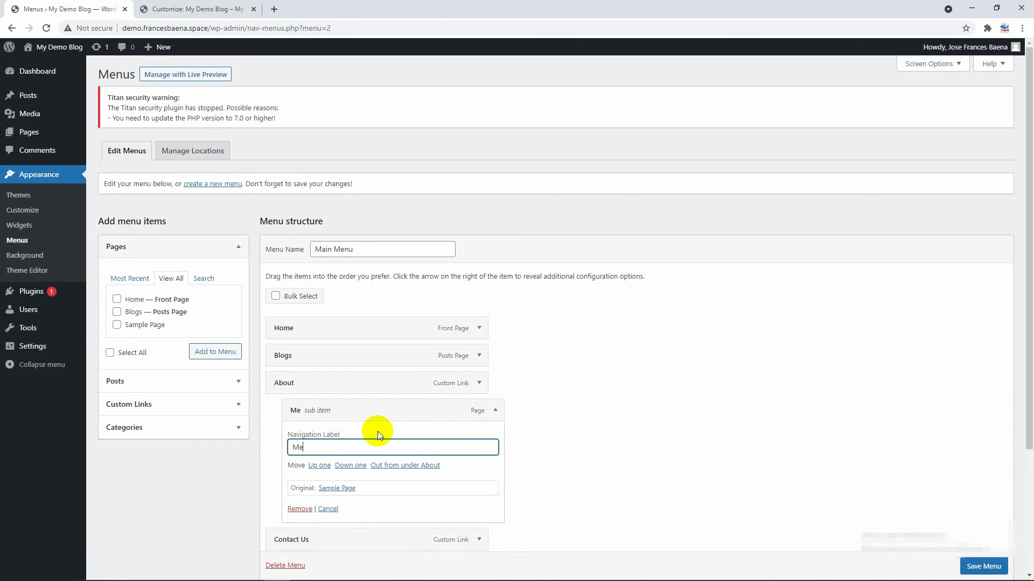
text(et and Great)
drag(350, 448, 313, 448)
text(the Team)
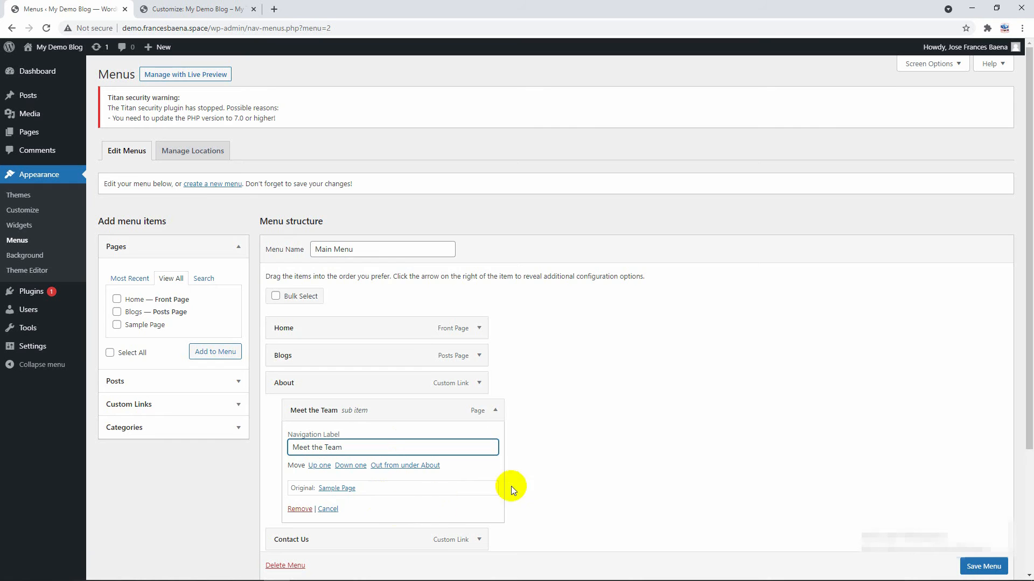
Save Main Menu and check its display location settings.
scroll(862, 379, down, 3)
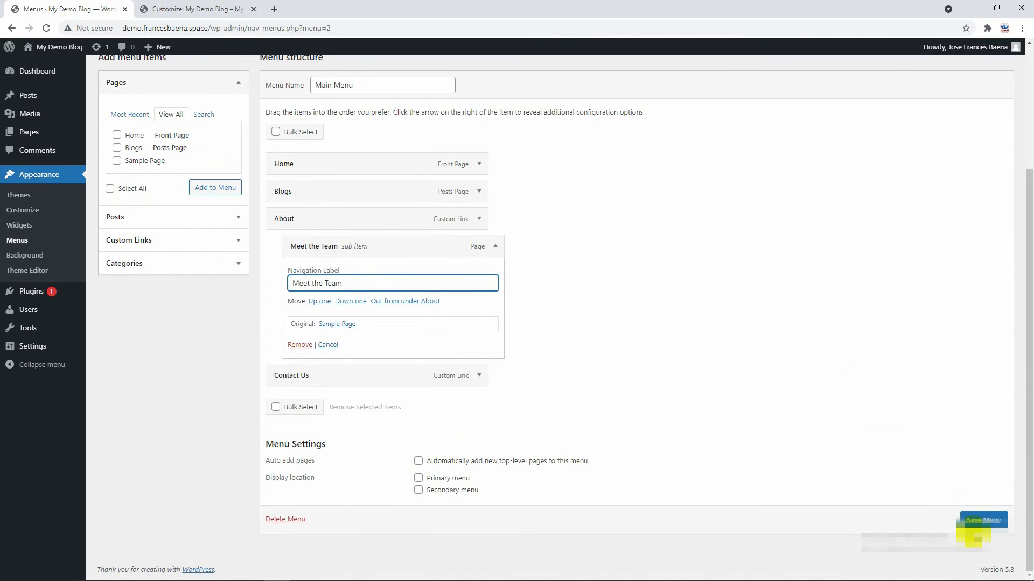
click(973, 520)
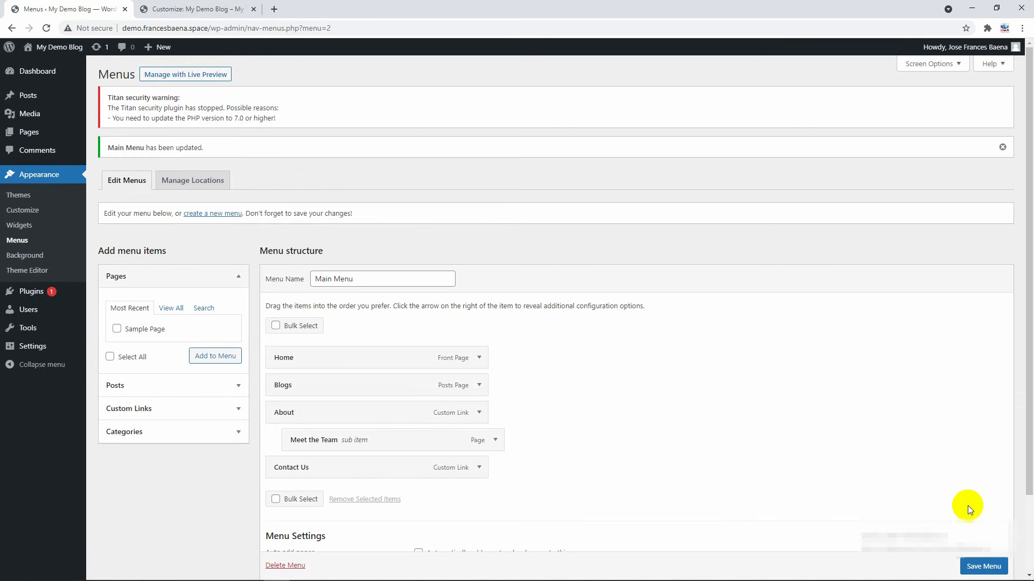
scroll(700, 377, down, 2)
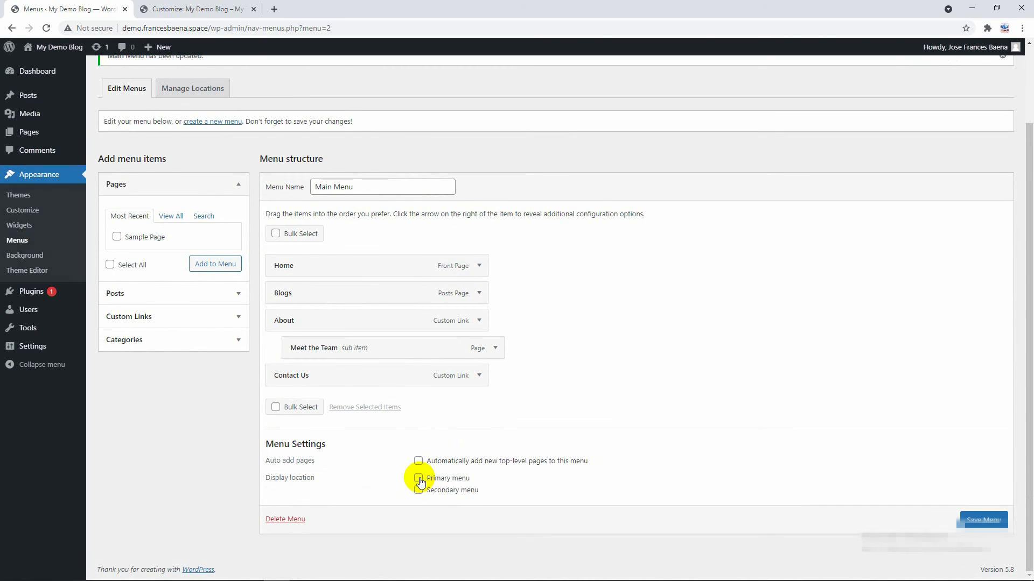
Reload the Customizer, assign Main Menu to the Primary menu location, and preview the About submenu.
click(210, 4)
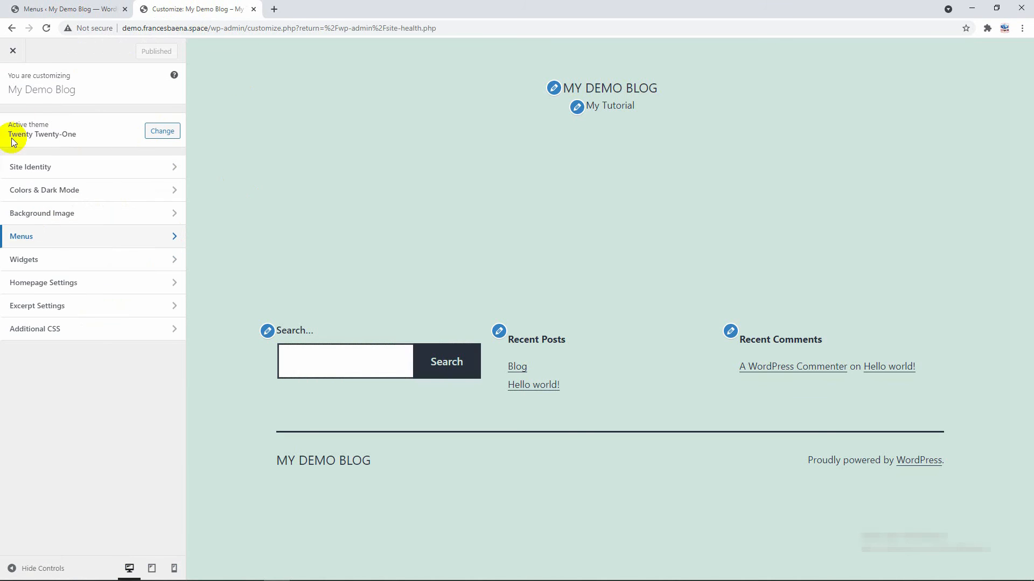
click(170, 237)
click(47, 27)
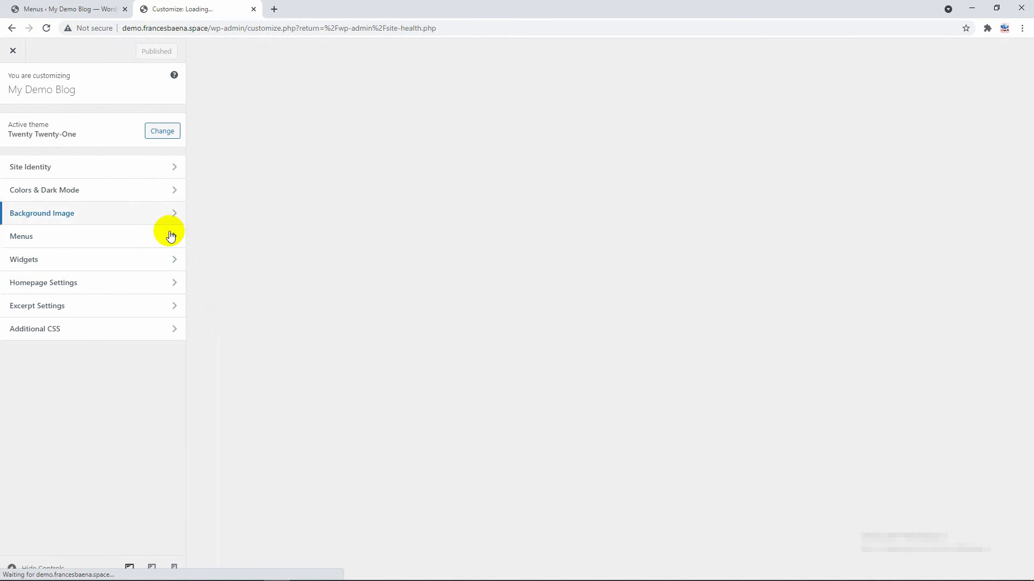
click(169, 235)
click(165, 138)
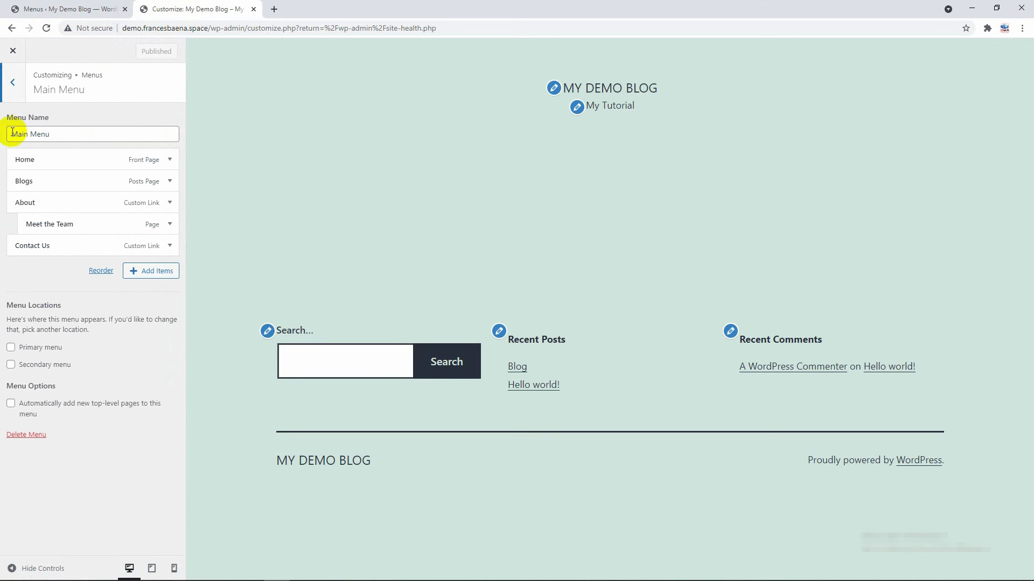
click(11, 348)
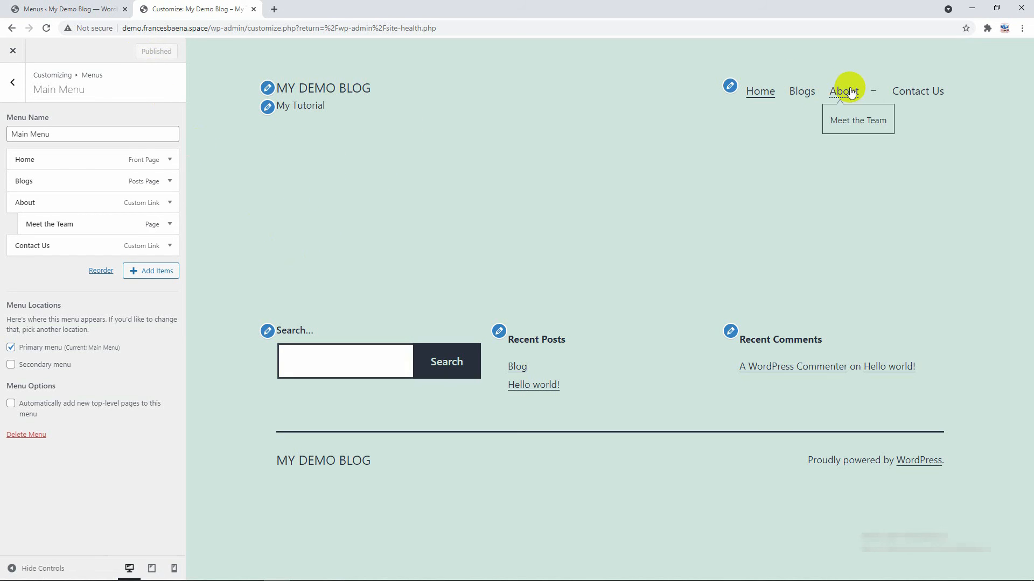
mouse_move(850, 86)
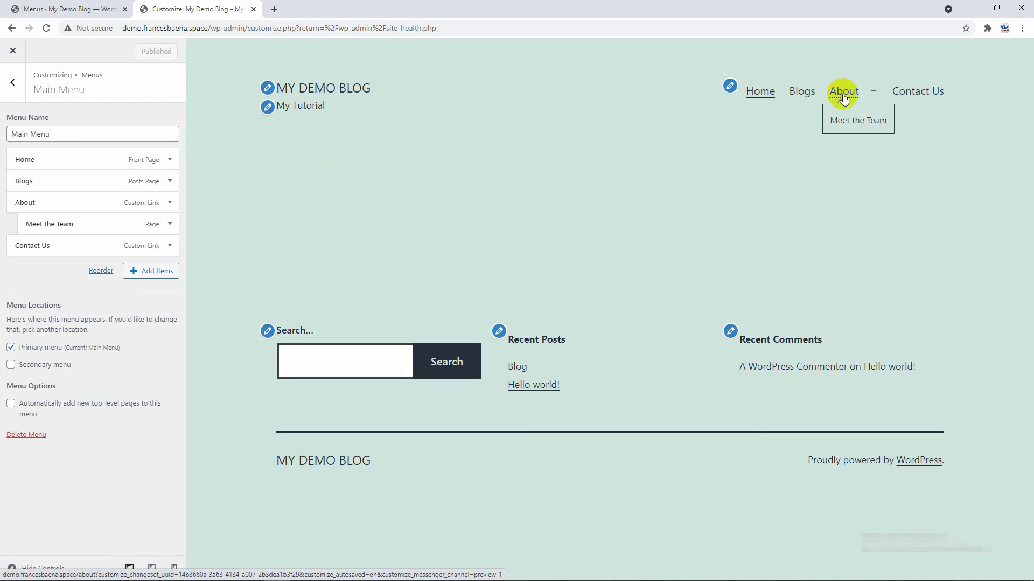
click(11, 83)
click(12, 82)
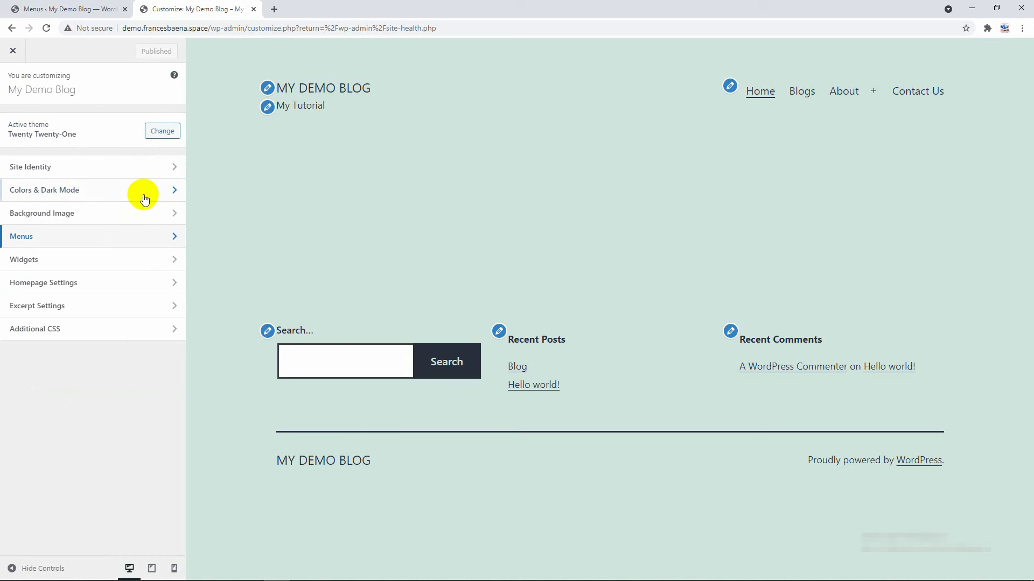
Look through the Customizer's Widgets, Homepage Settings, Excerpt Settings and Additional CSS sections, and close the Customizer.
click(163, 259)
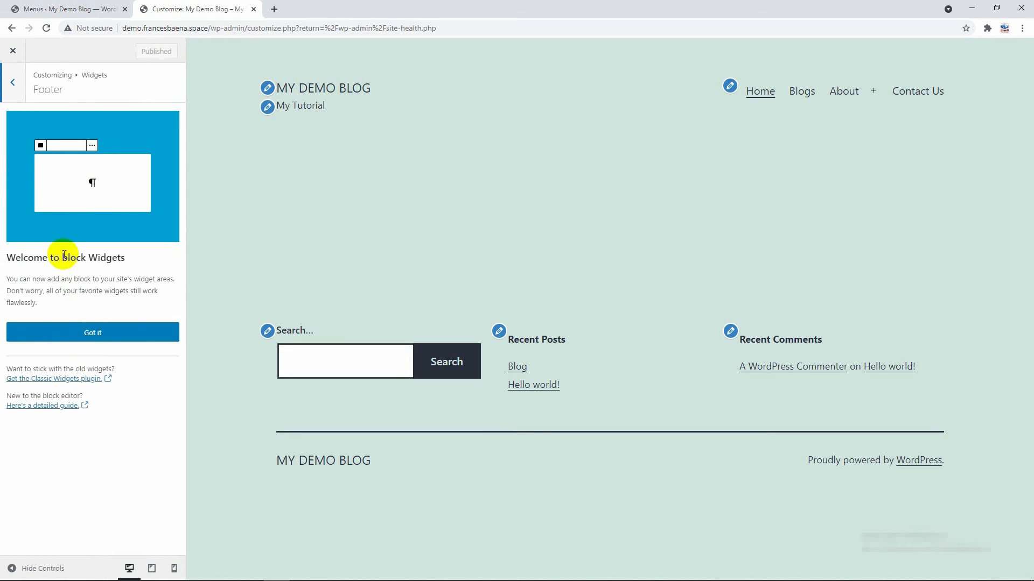
click(10, 85)
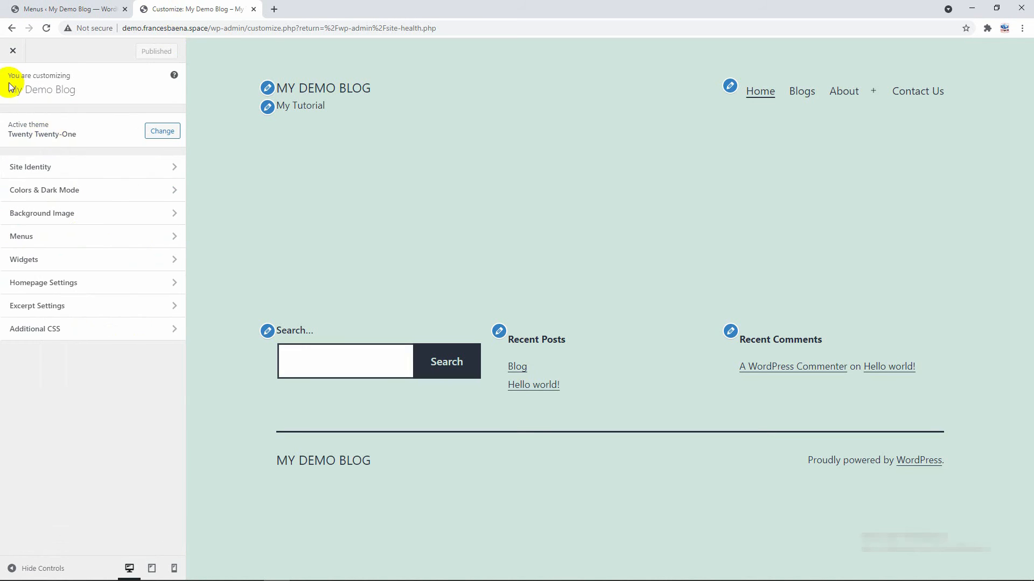
click(100, 286)
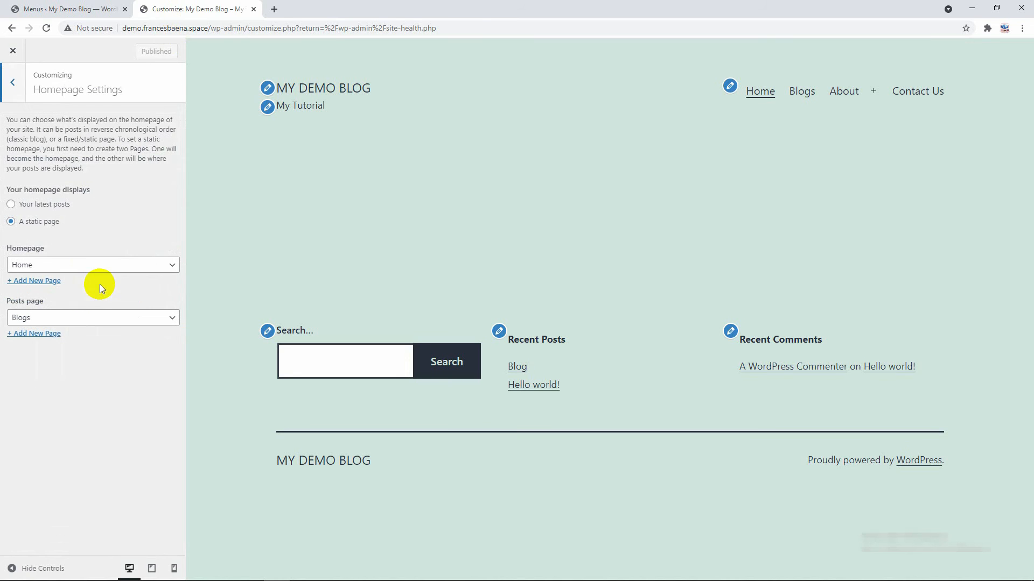
click(11, 82)
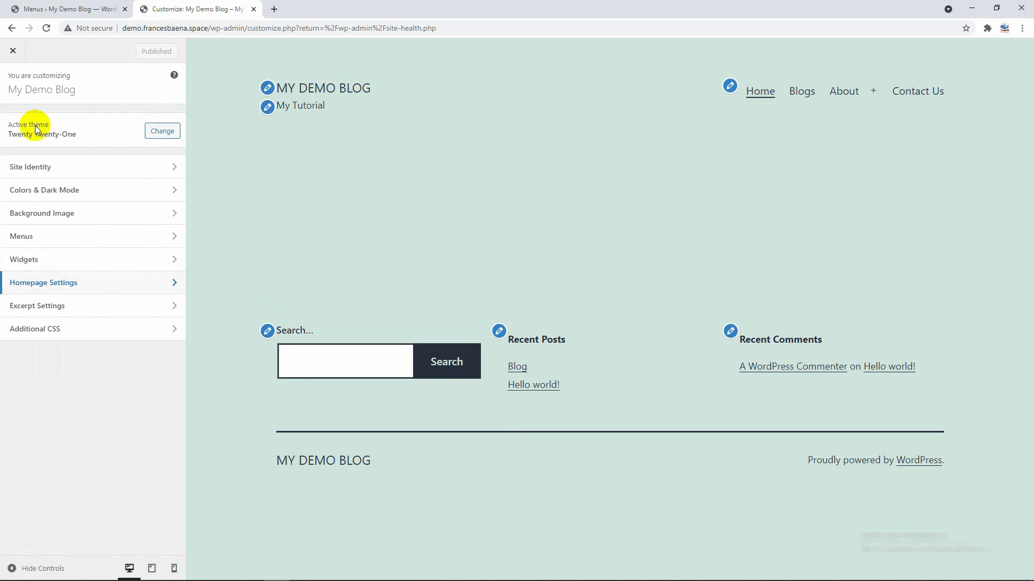
click(115, 310)
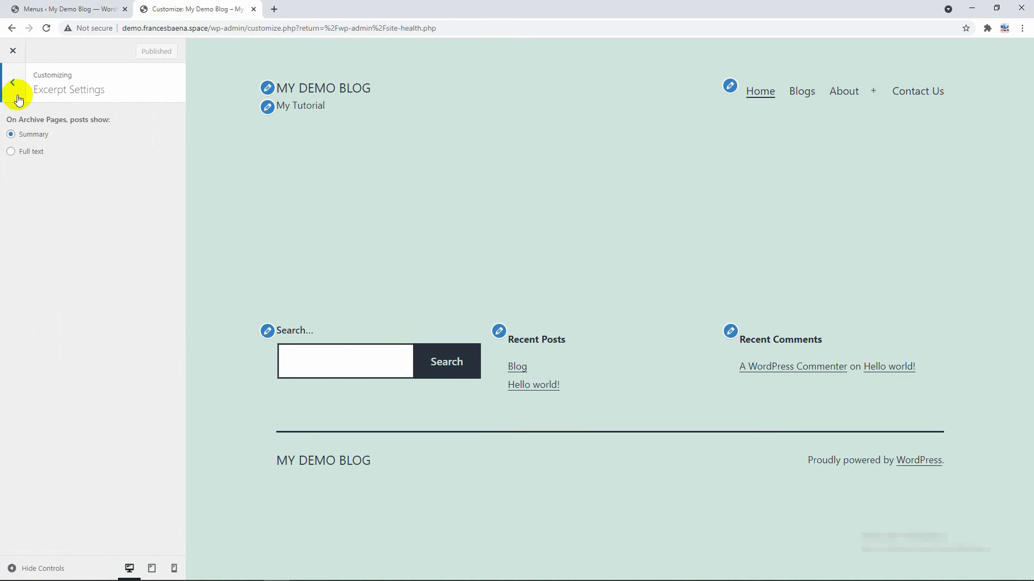
click(18, 99)
click(67, 328)
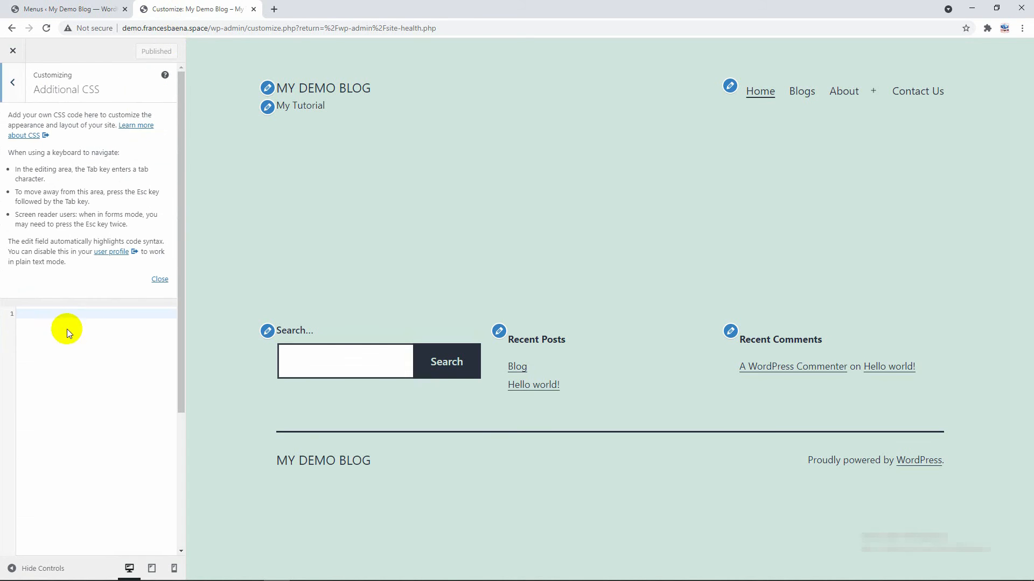
click(79, 325)
click(12, 83)
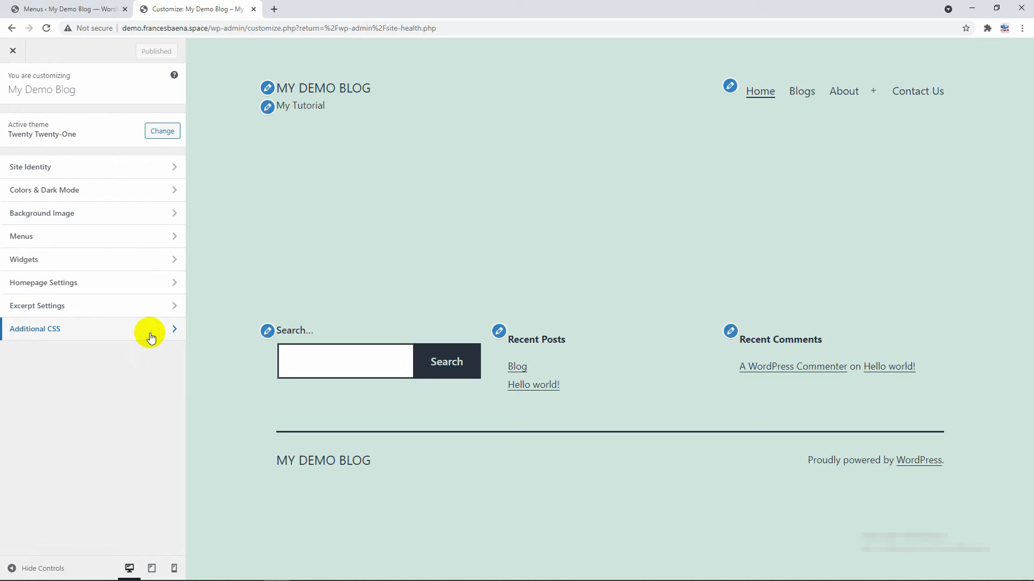
click(13, 52)
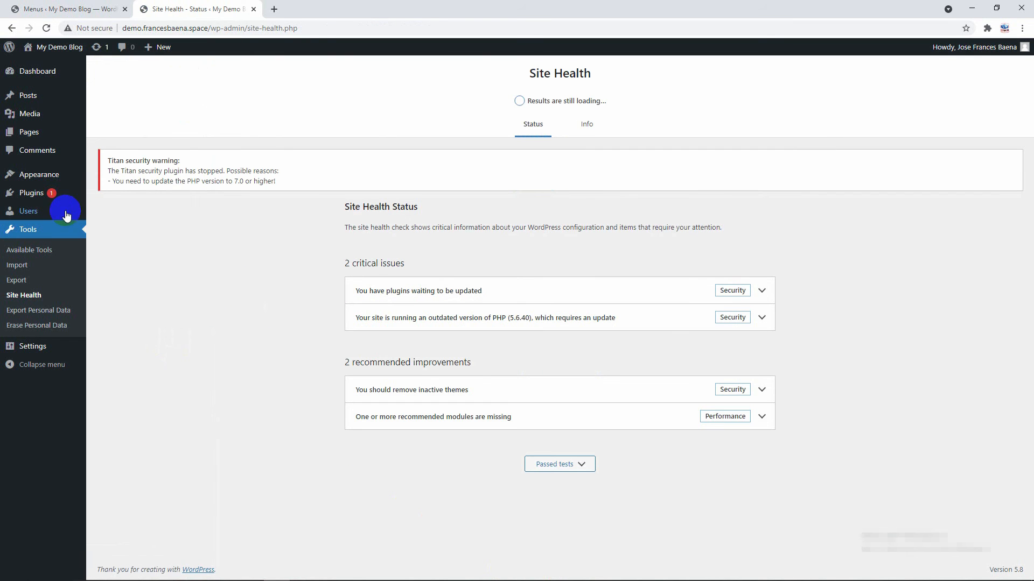
Open the Widgets admin screen past its welcome guide, and look into the Inactive widgets area.
click(35, 177)
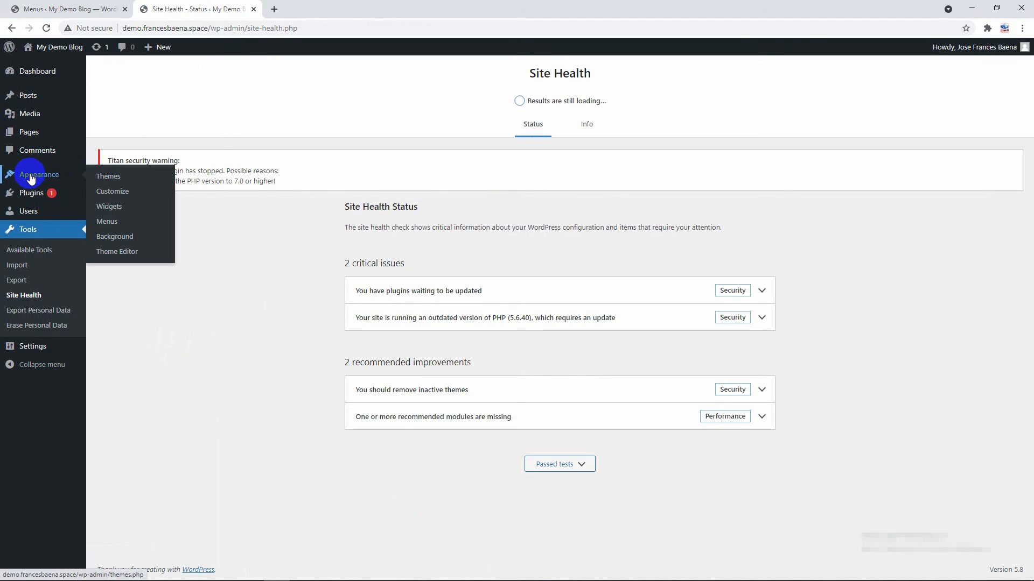
click(113, 210)
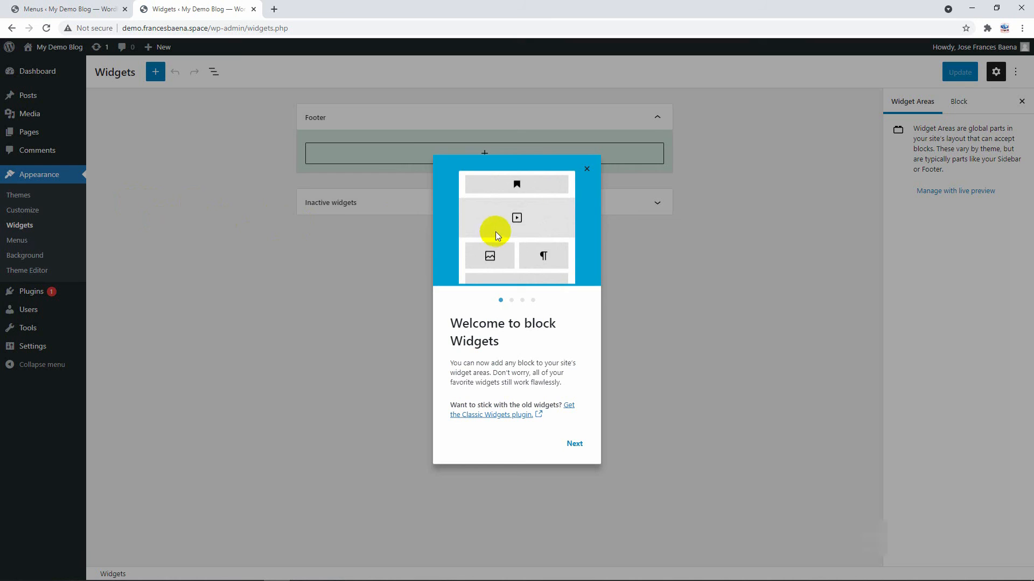
click(576, 444)
click(578, 444)
click(580, 445)
click(580, 445)
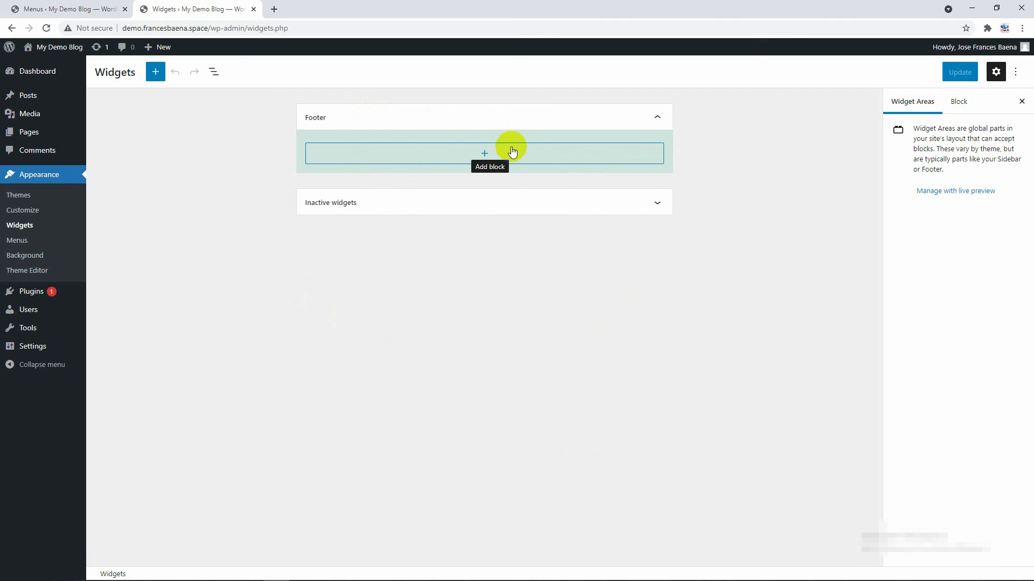
click(661, 204)
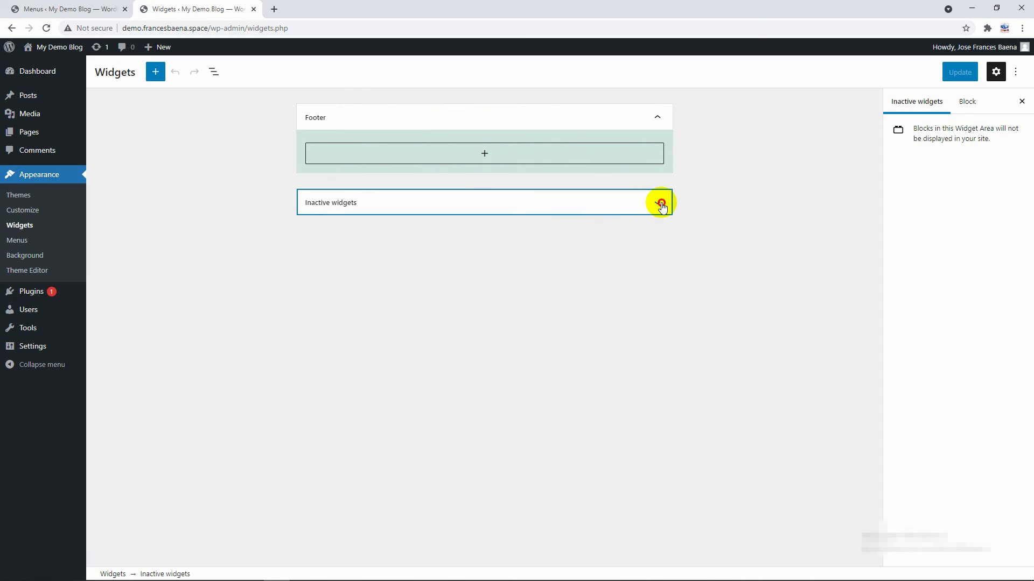
click(659, 203)
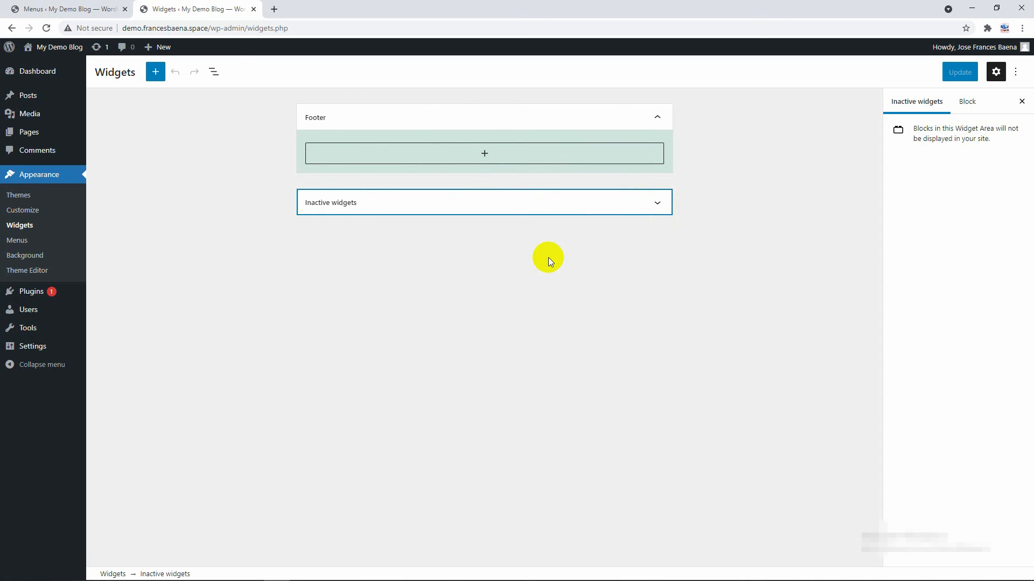
Add a Columns block with the 33 / 33 / 33 variation to the Footer widget area.
click(485, 155)
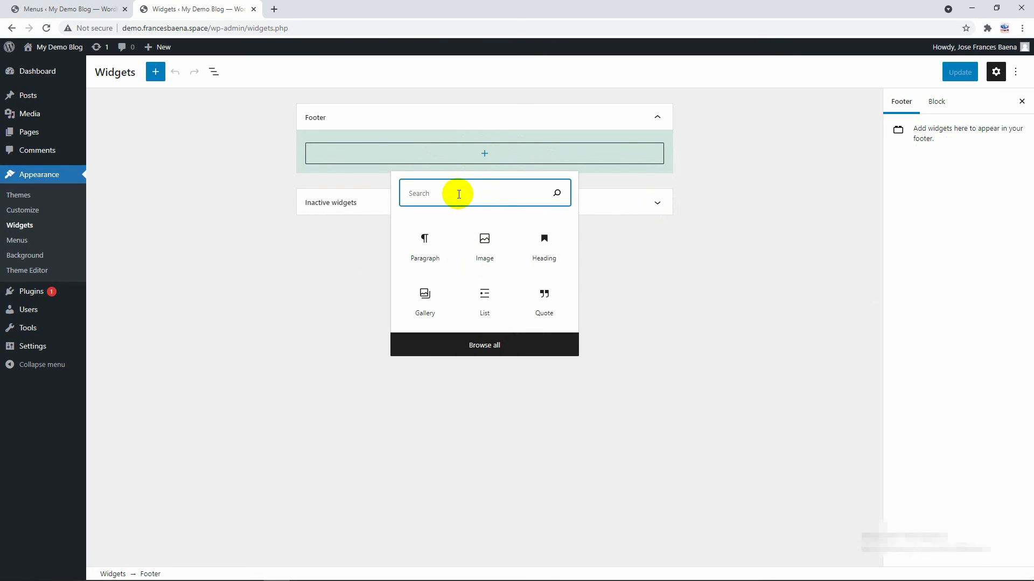
text(Row)
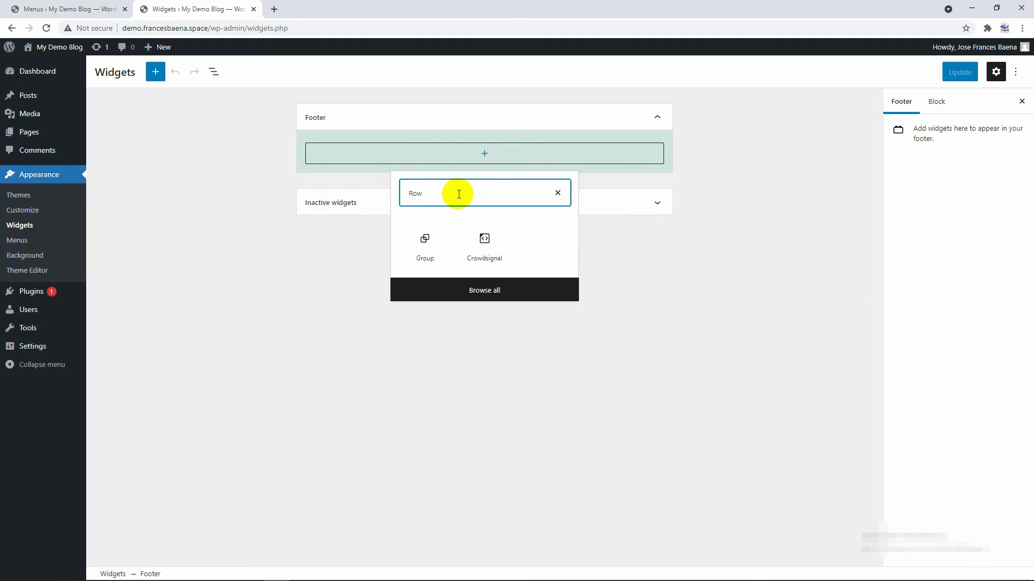
key(BackSpace)
key(BackSpace)
key(BackSpace)
text(Col)
click(425, 239)
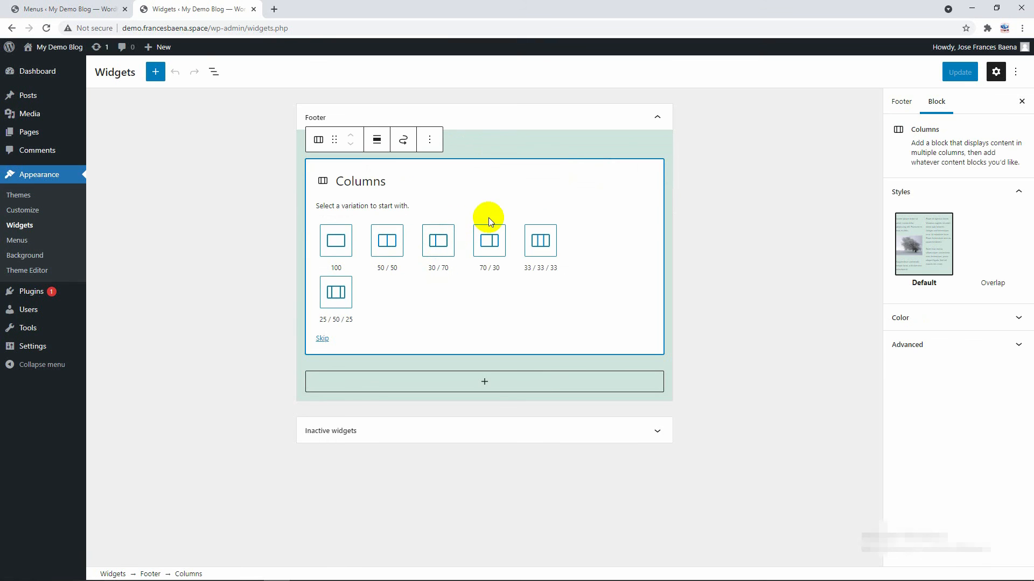
click(540, 241)
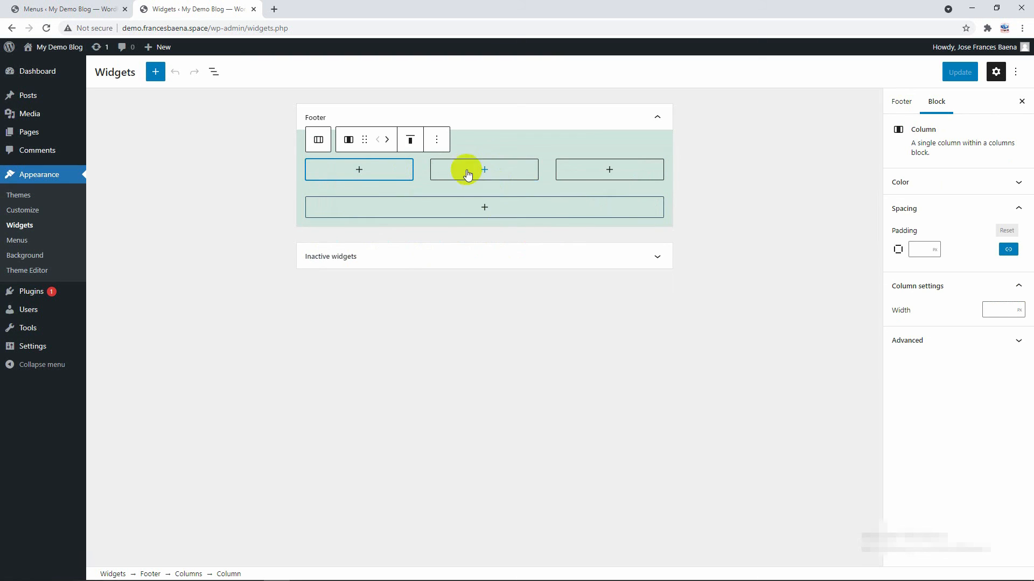
Insert a Paragraph block reading Quick Links in the first footer column.
click(359, 170)
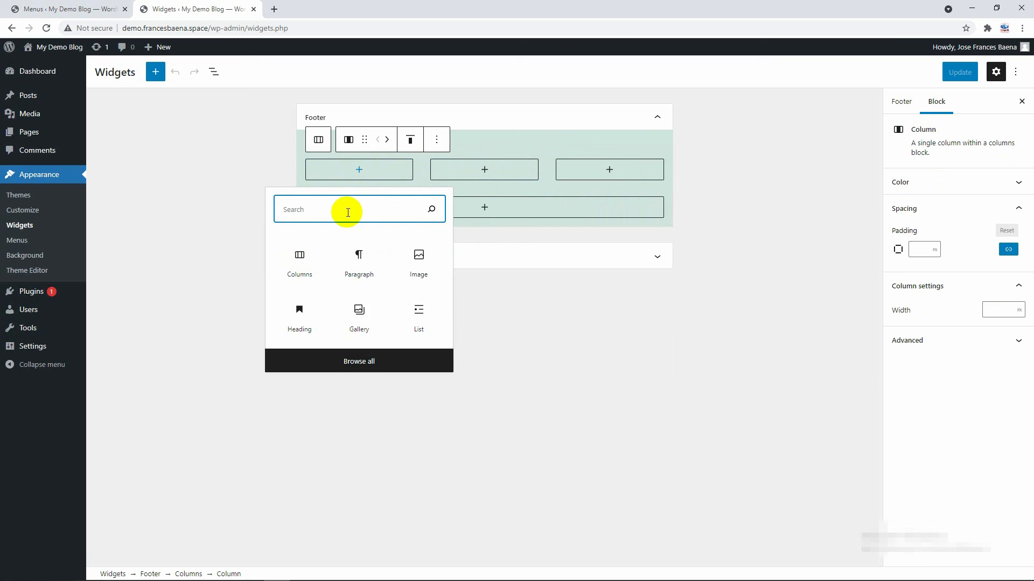
click(360, 261)
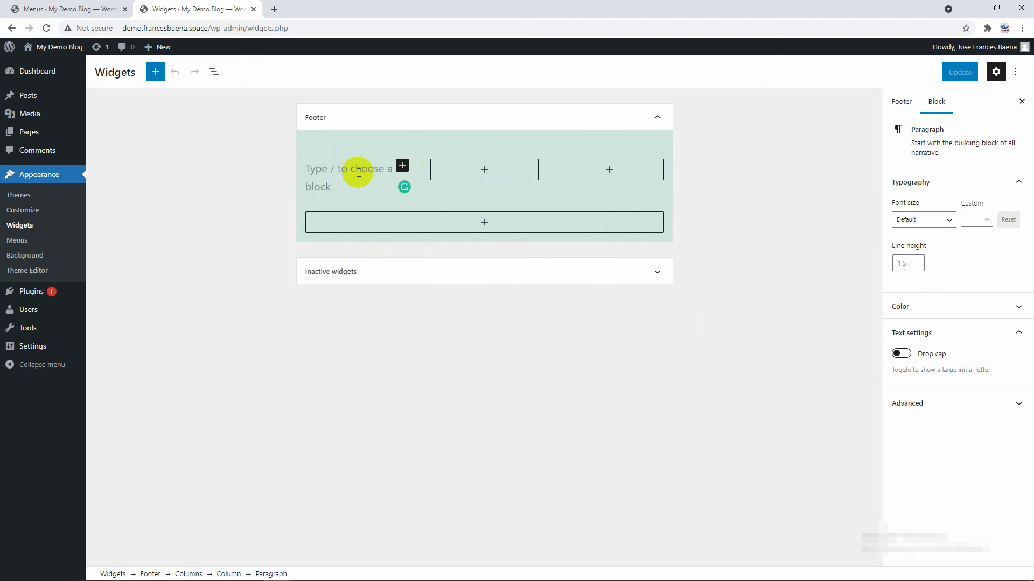
text(Welcom)
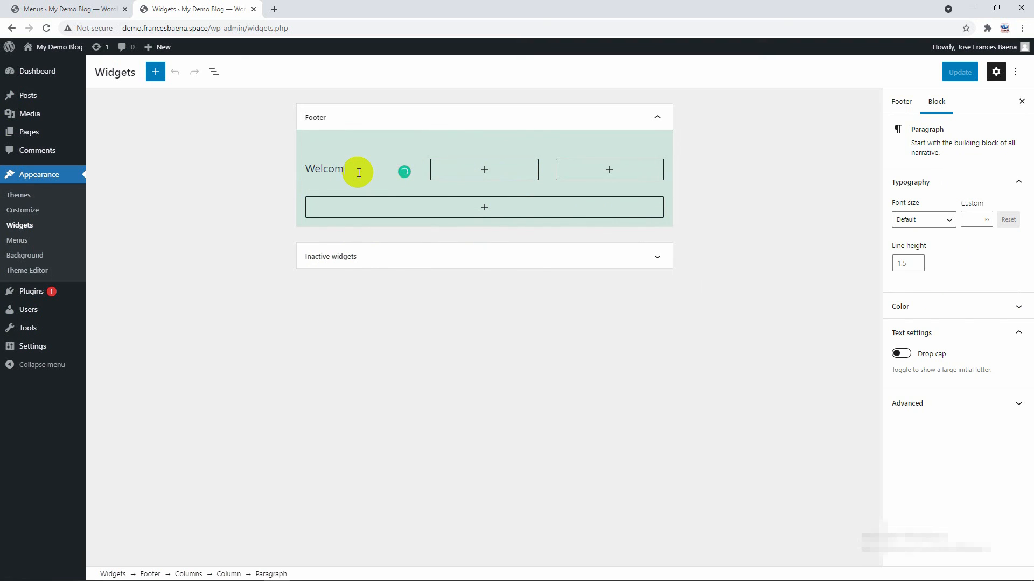
key(BackSpace)
text(Quick Links)
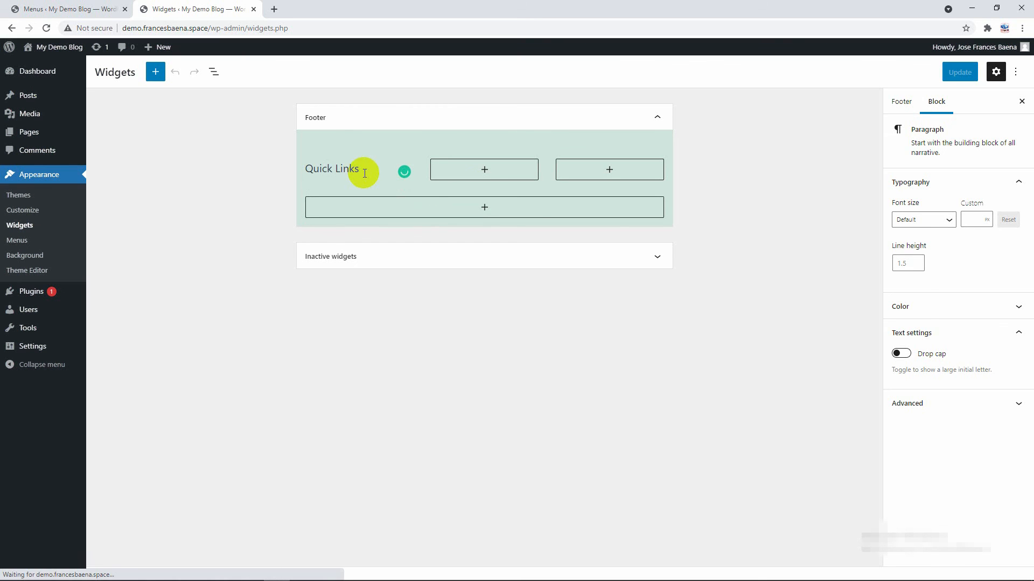
Insert a Heading block in the second footer column, look through its formatting and block options, and remove it.
click(485, 169)
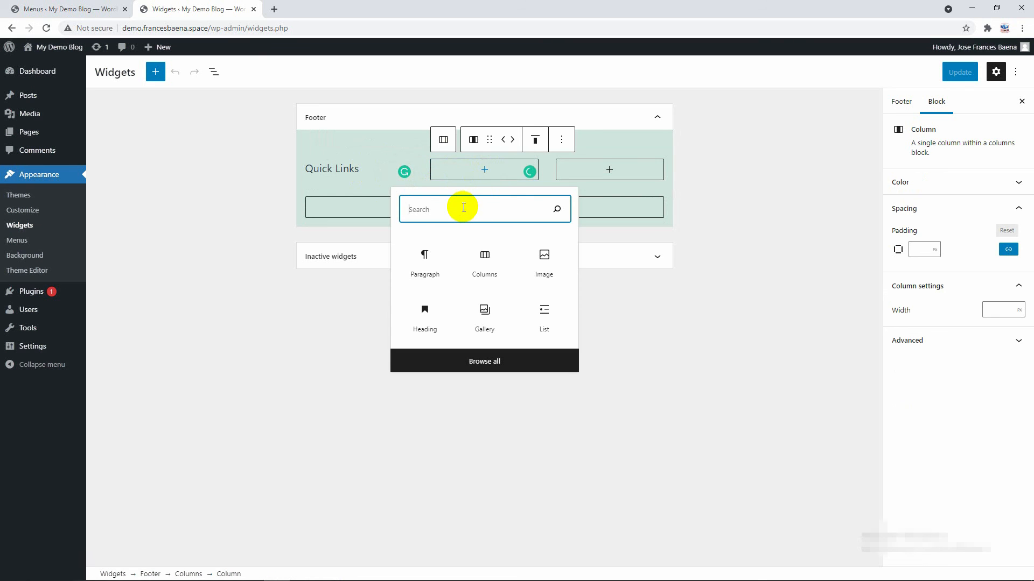
click(427, 313)
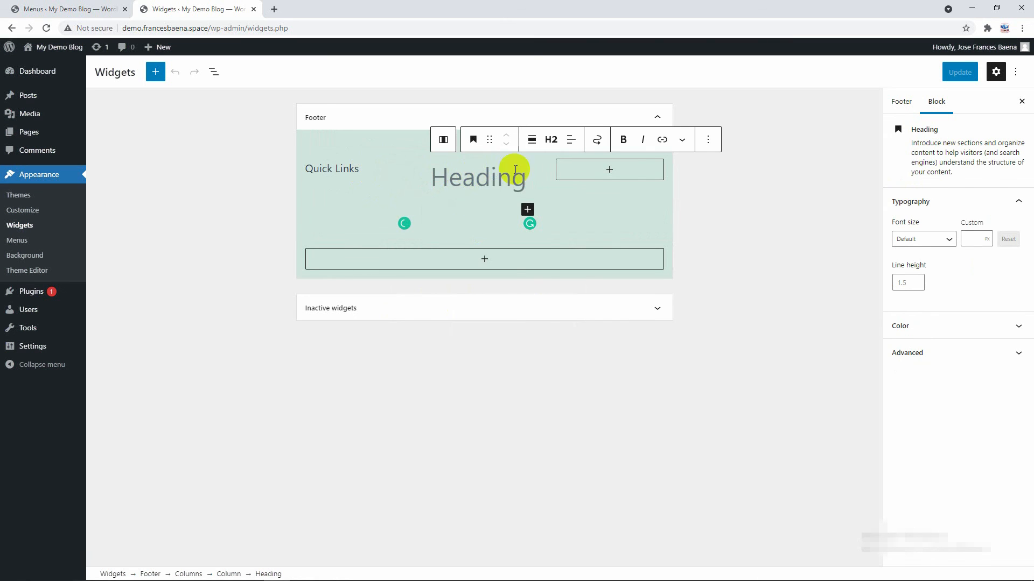
click(708, 141)
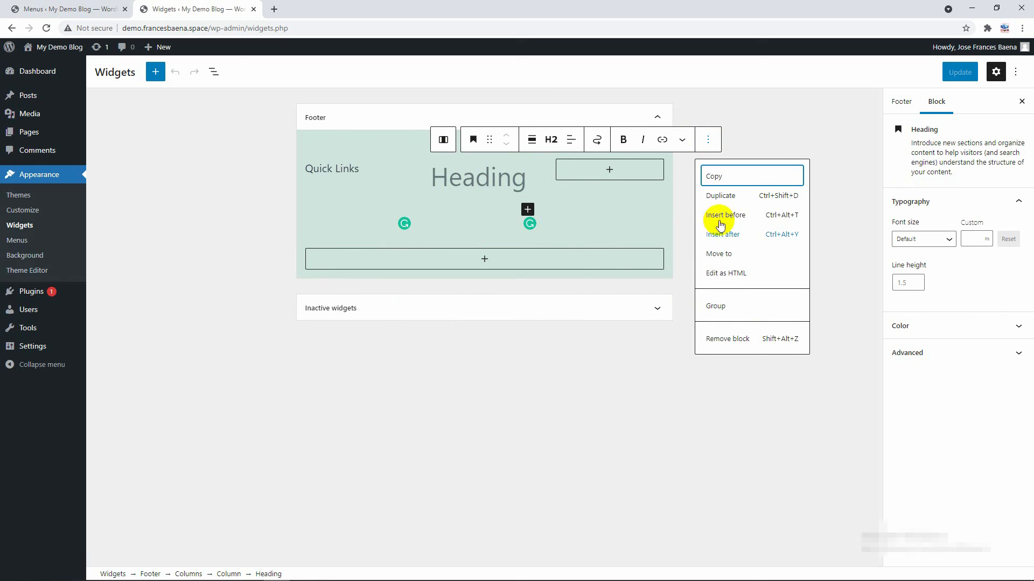
click(618, 331)
click(487, 171)
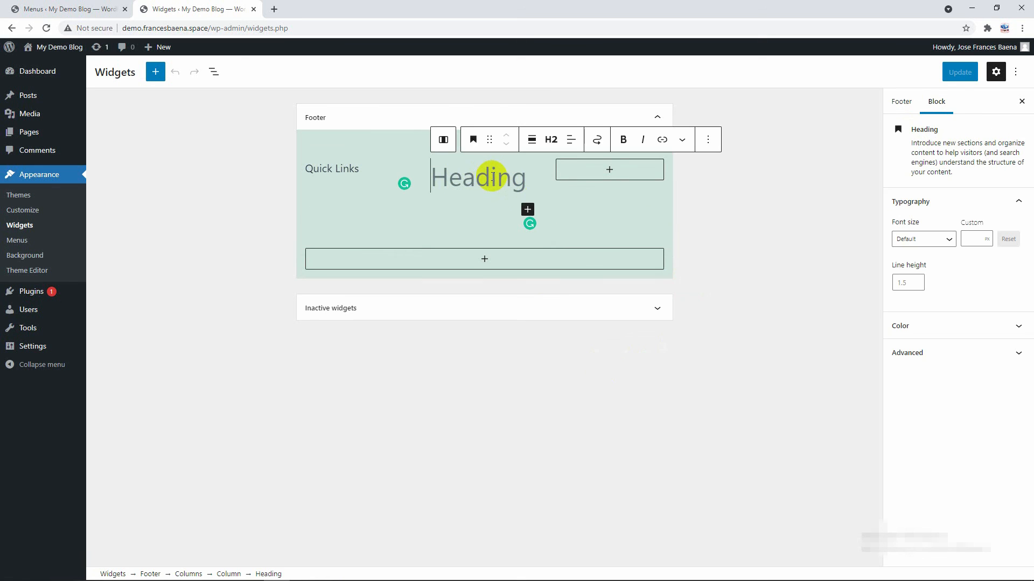
right_click(507, 174)
click(469, 178)
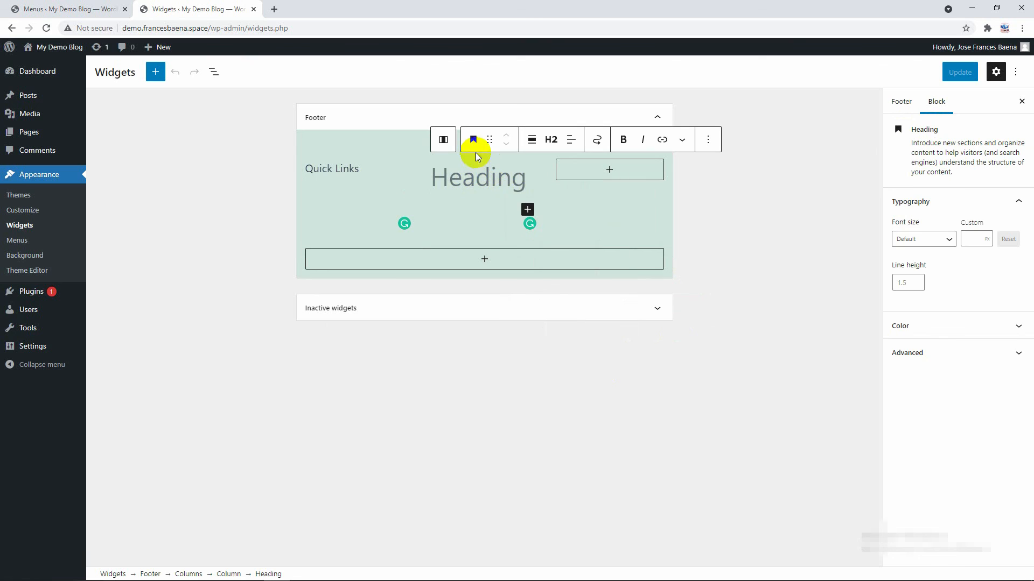
click(682, 140)
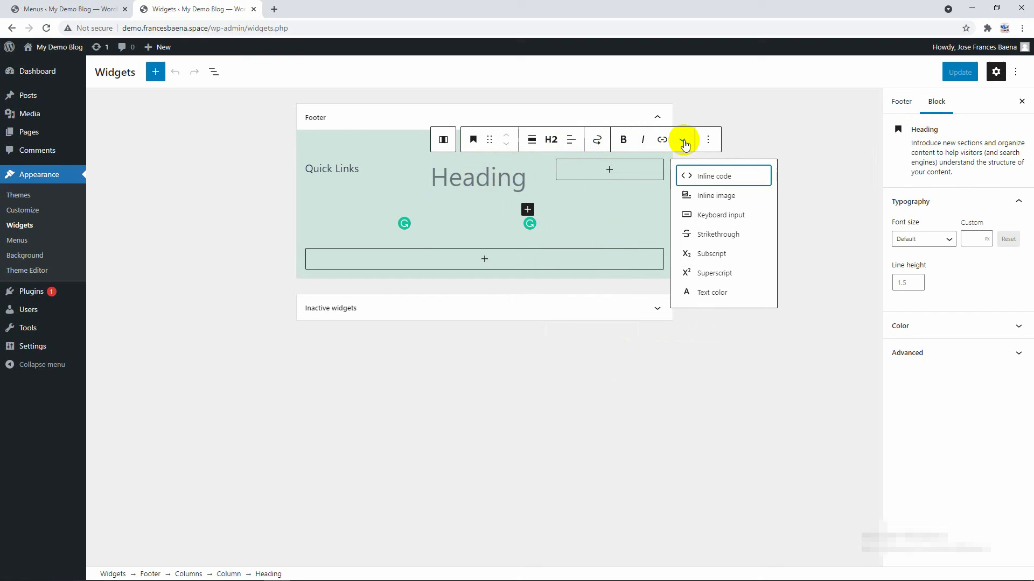
click(708, 141)
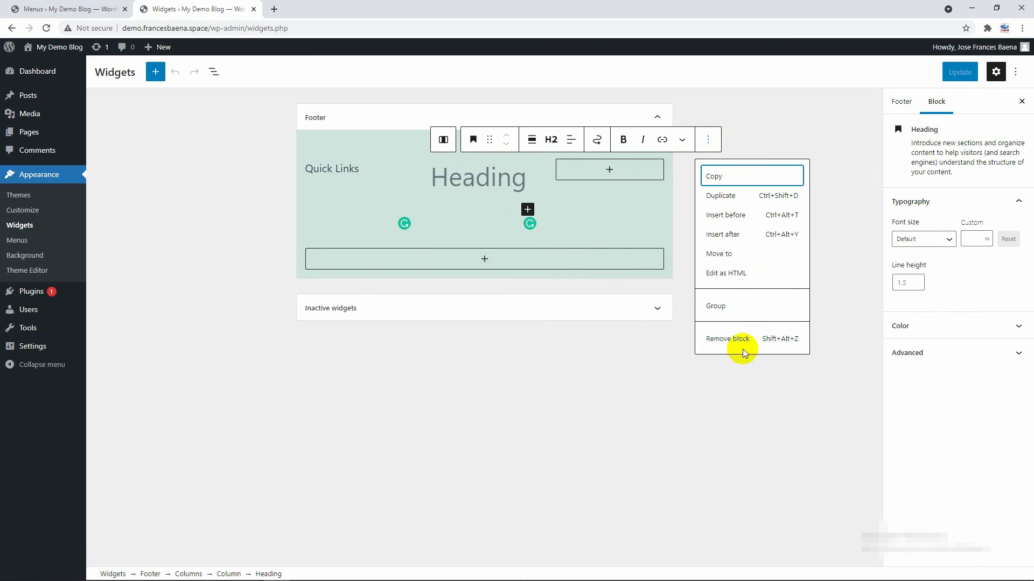
click(730, 339)
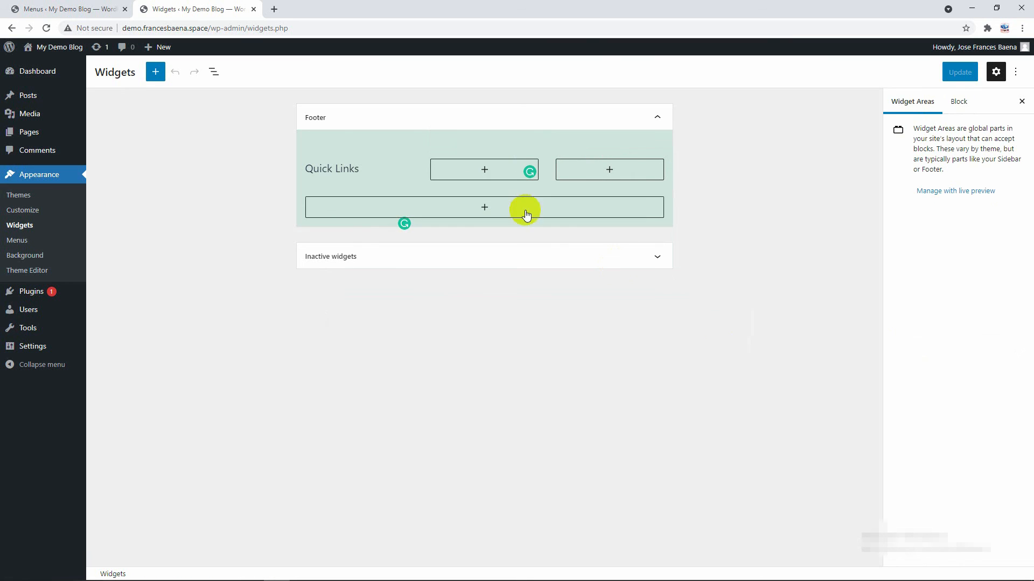
click(489, 173)
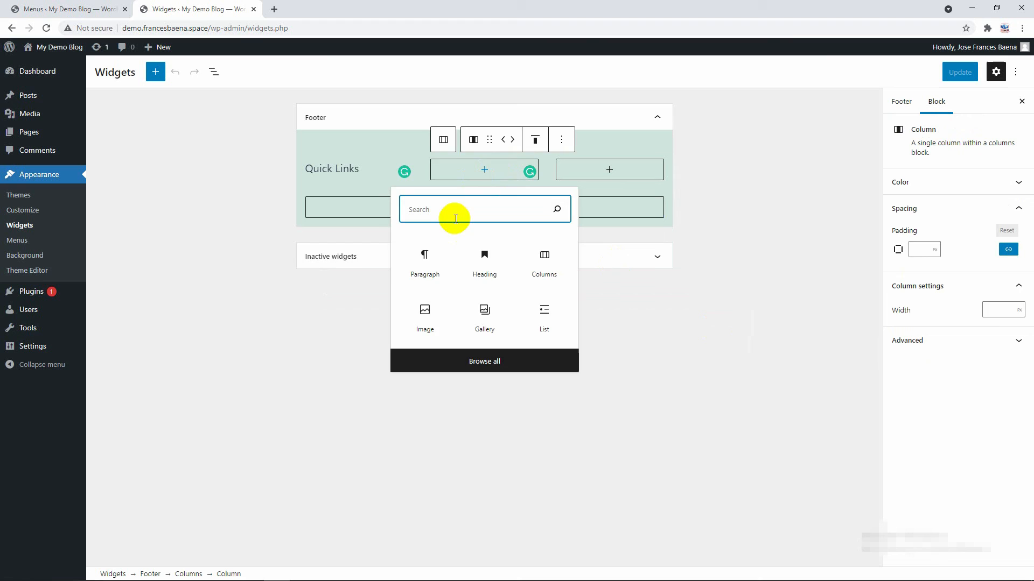
click(423, 259)
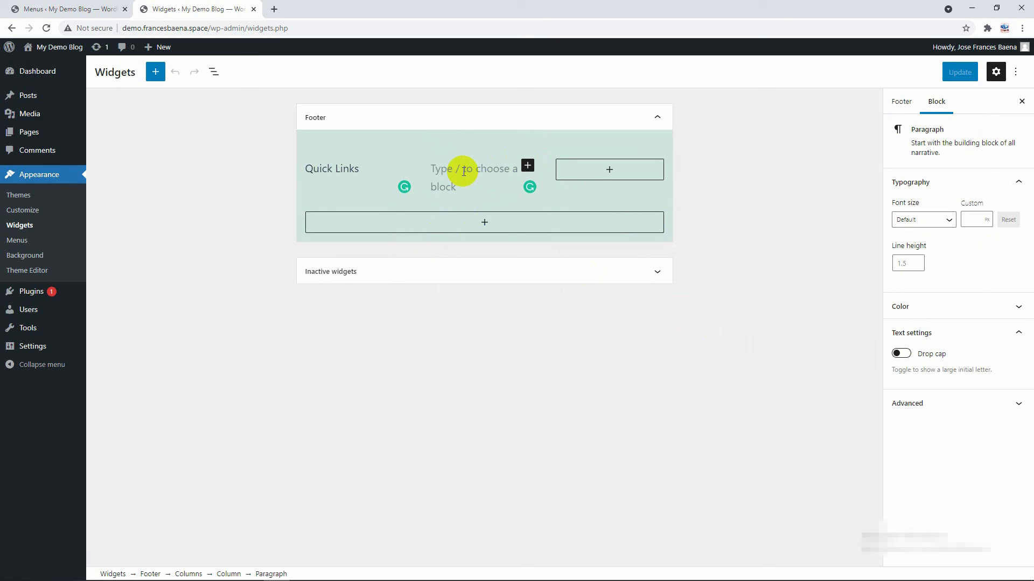
text(Snp)
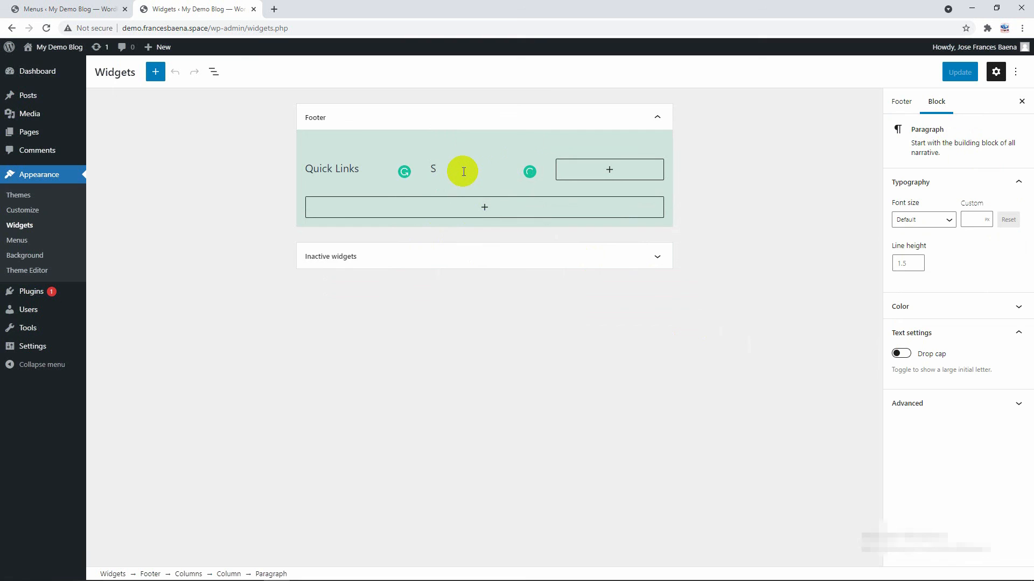
key(BackSpace)
text(Abpitout)
key(BackSpace)
key(BackSpace)
key(BackSpace)
key(BackSpace)
key(BackSpace)
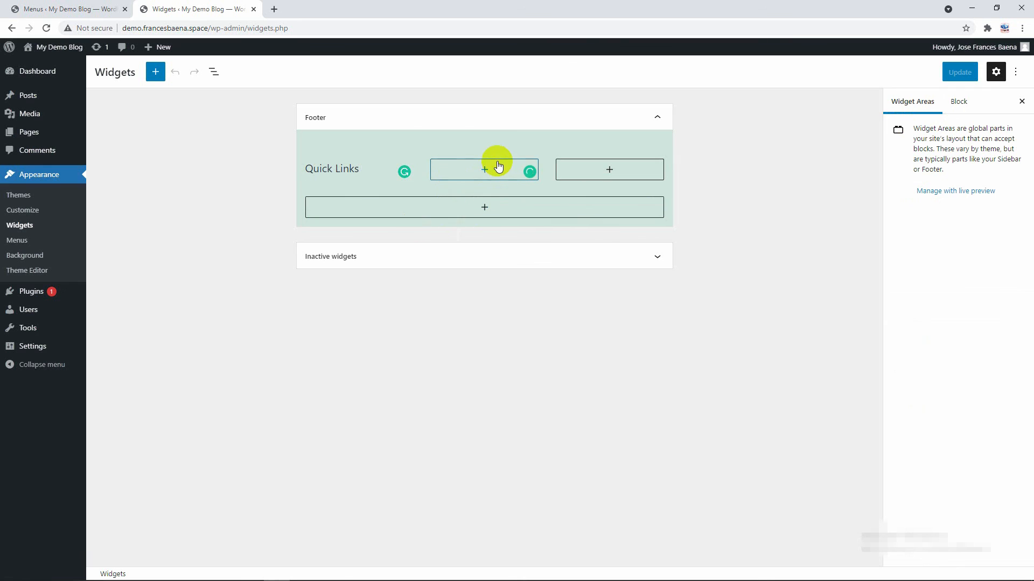
Insert a Paragraph block reading Sitemap in the second footer column.
click(486, 168)
click(426, 257)
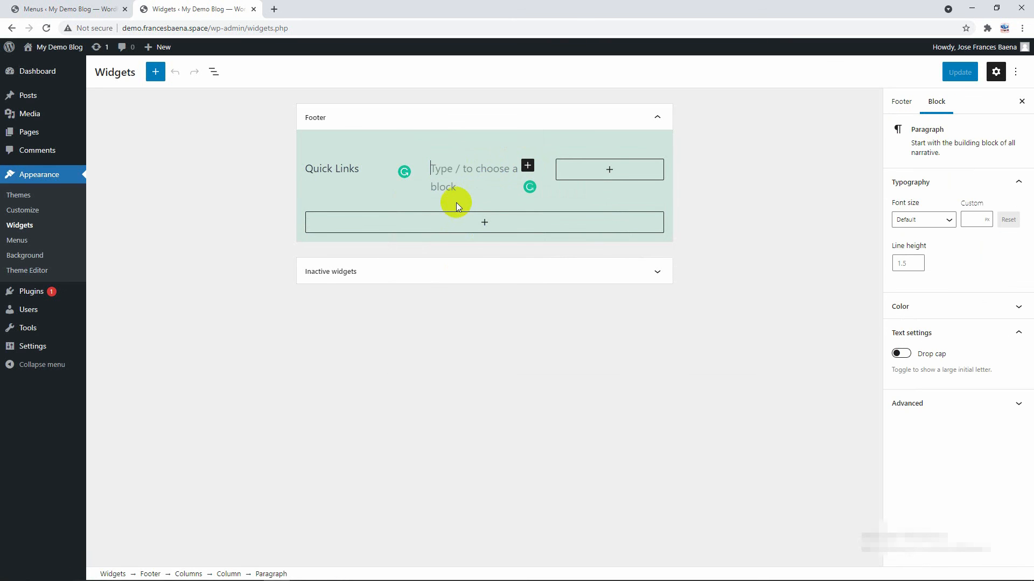
text(Sitemap)
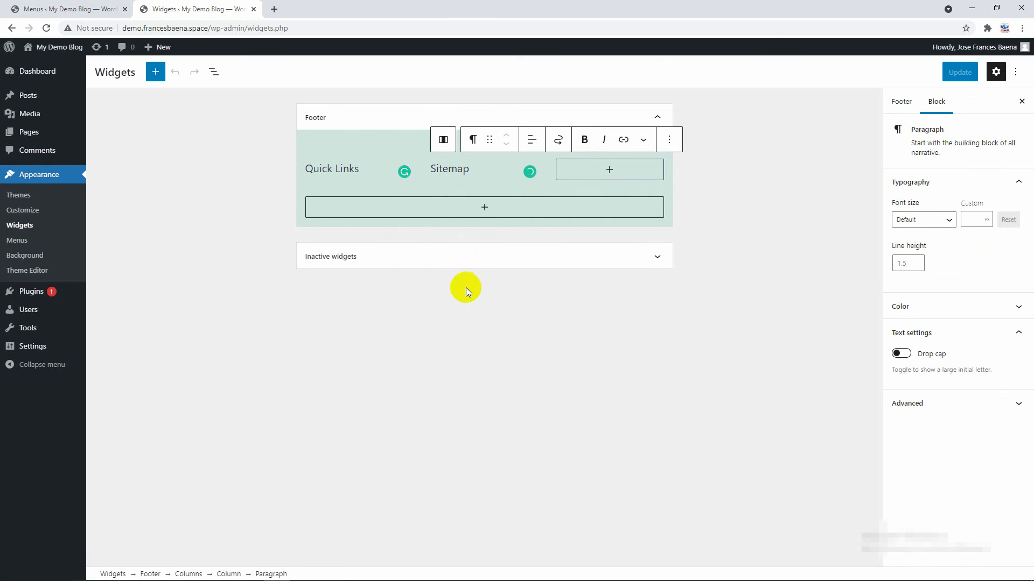
click(477, 235)
click(485, 207)
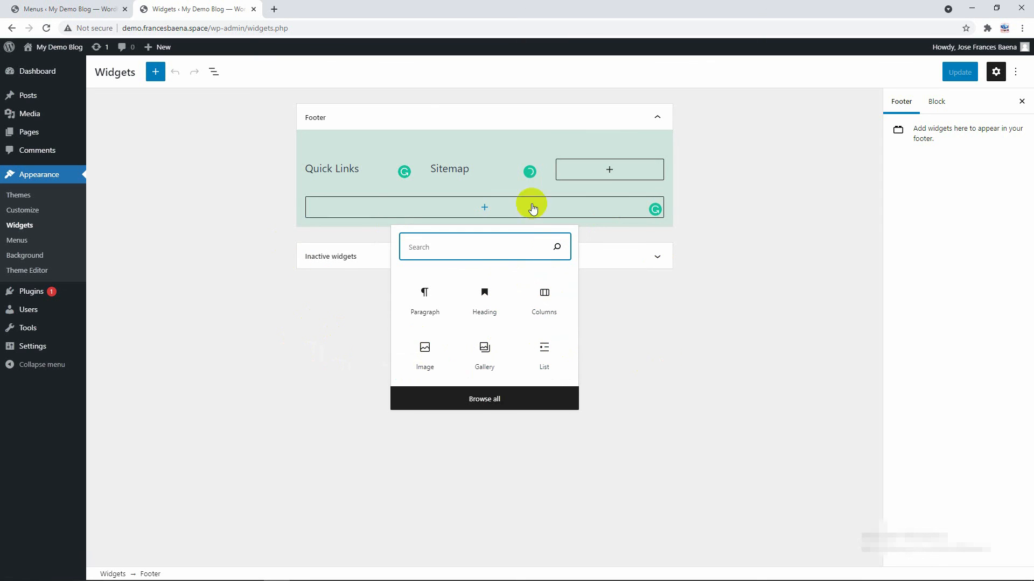
click(658, 360)
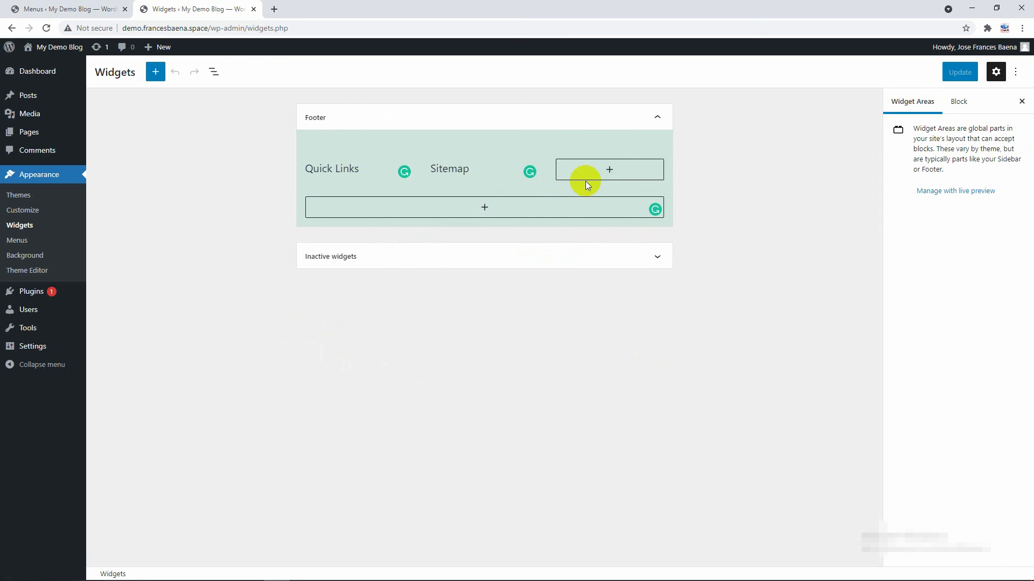
Insert an Image block in the third footer column, leaving its file upload dialog without choosing a file.
click(613, 164)
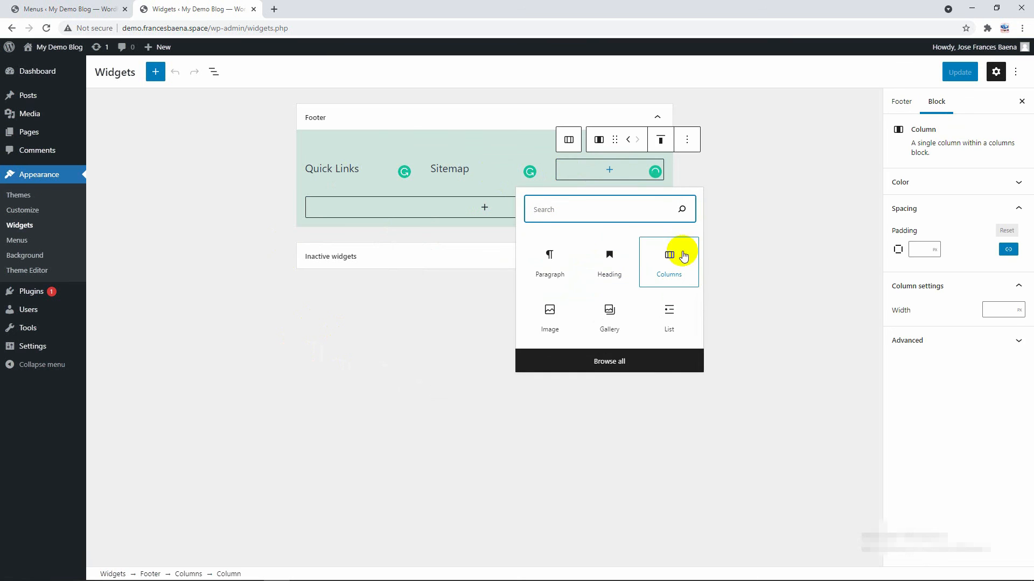
click(550, 311)
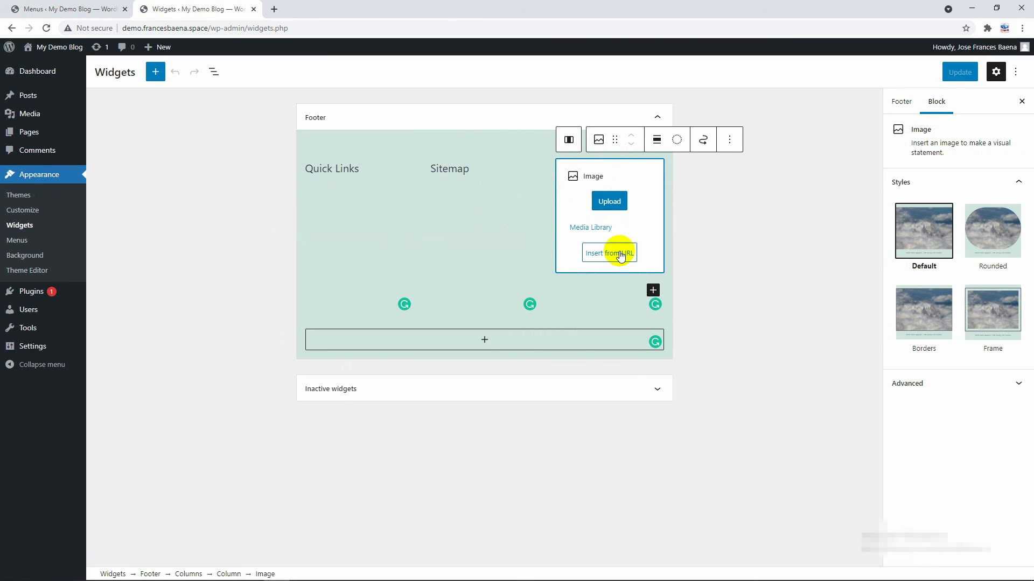
click(610, 202)
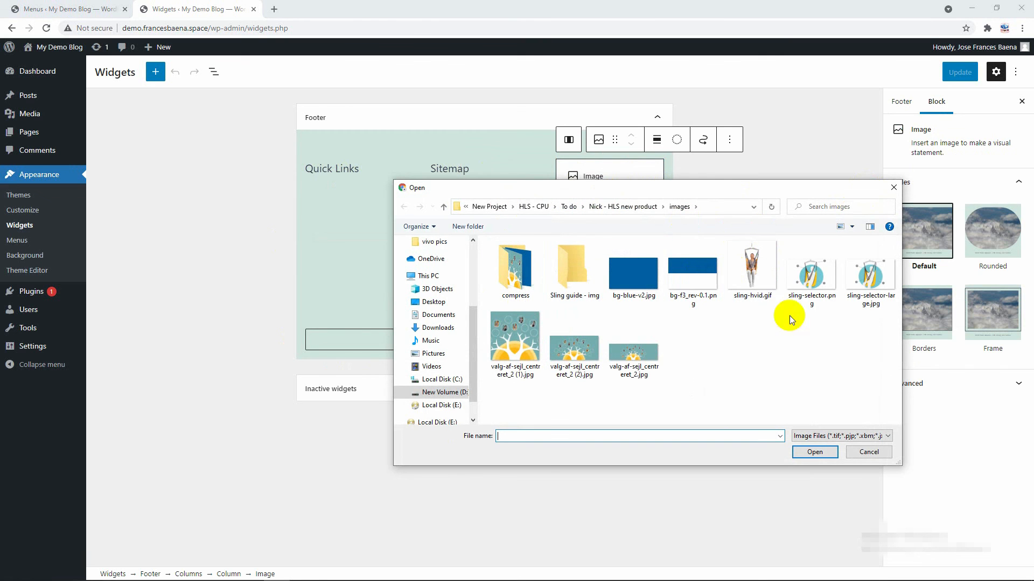
click(894, 187)
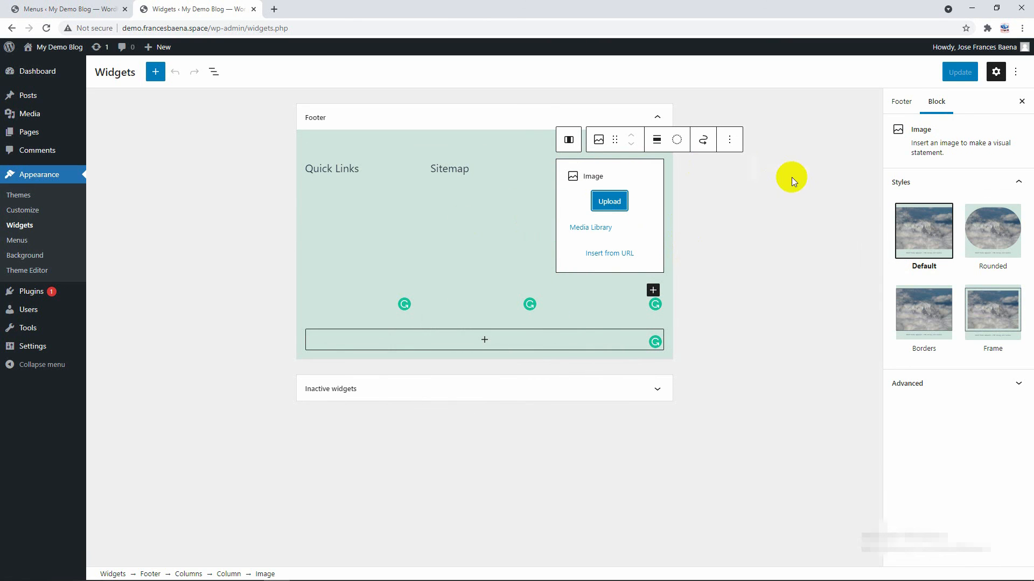
click(791, 177)
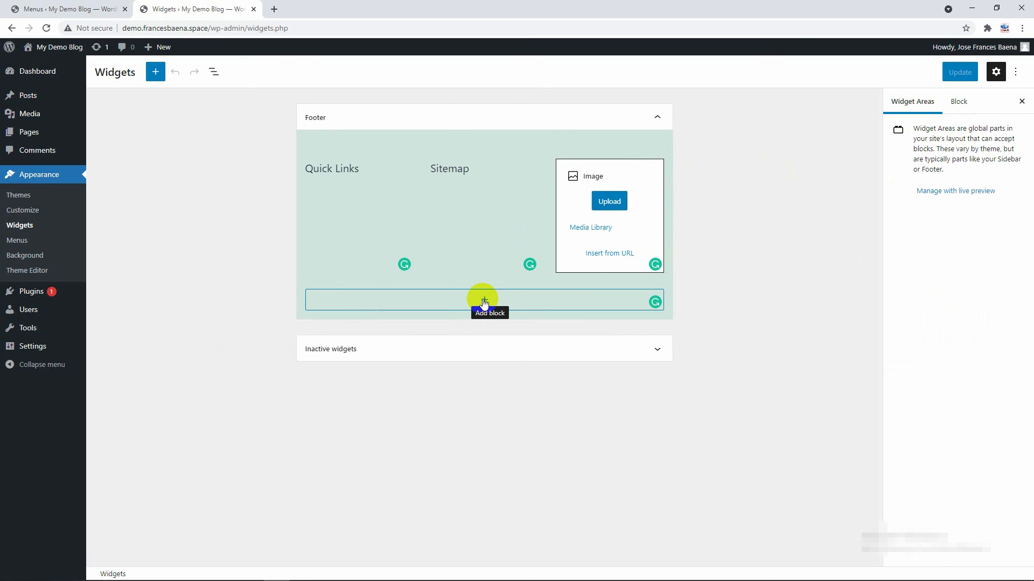
Look into the Inactive widgets area with the settings sidebar closed, and collapse the Footer widget area.
click(657, 350)
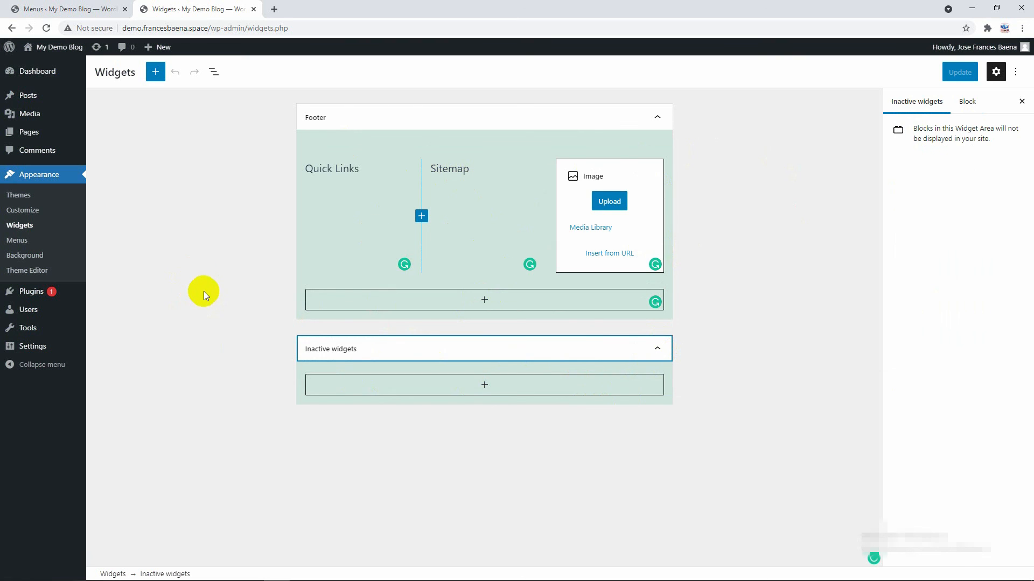
click(963, 100)
click(939, 101)
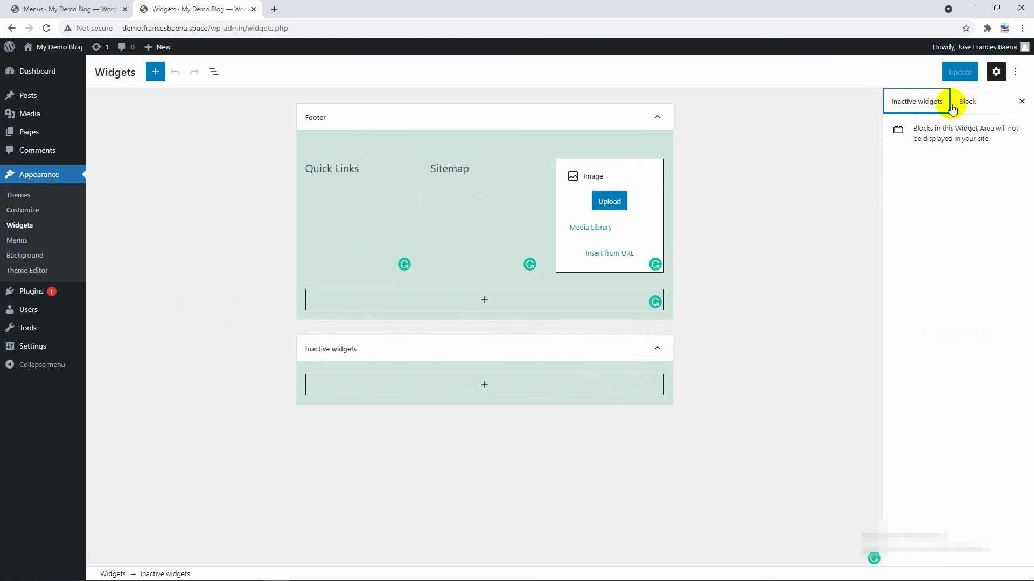
click(1021, 101)
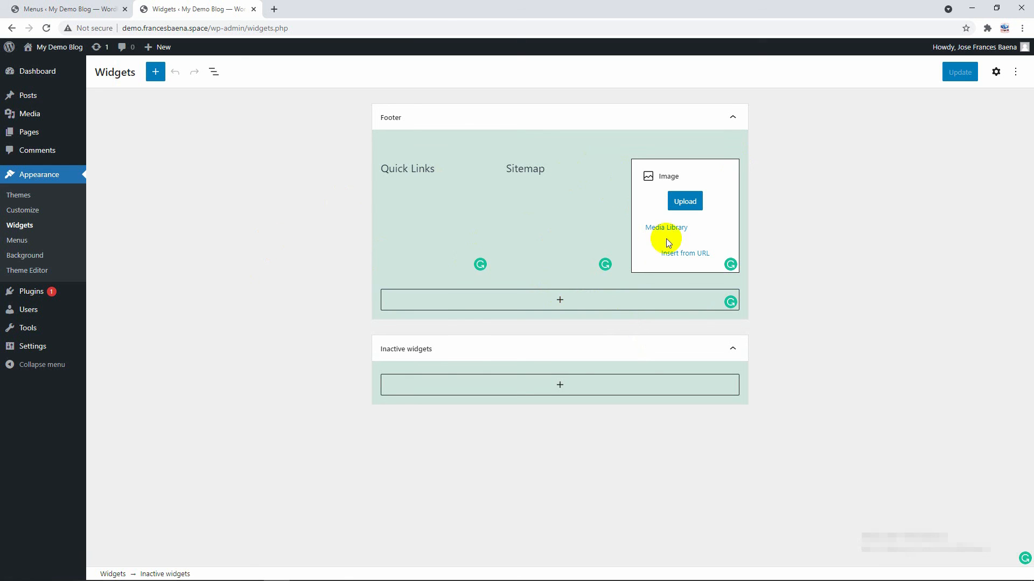
click(734, 117)
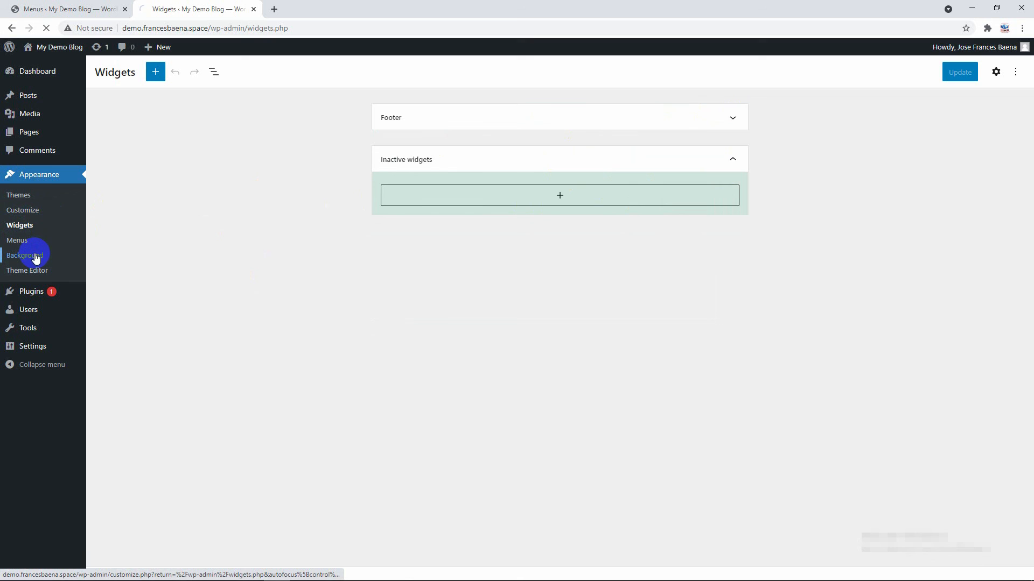
Upload bg-blue-v2.jpg and set it as the site's background image in the Customizer.
click(36, 255)
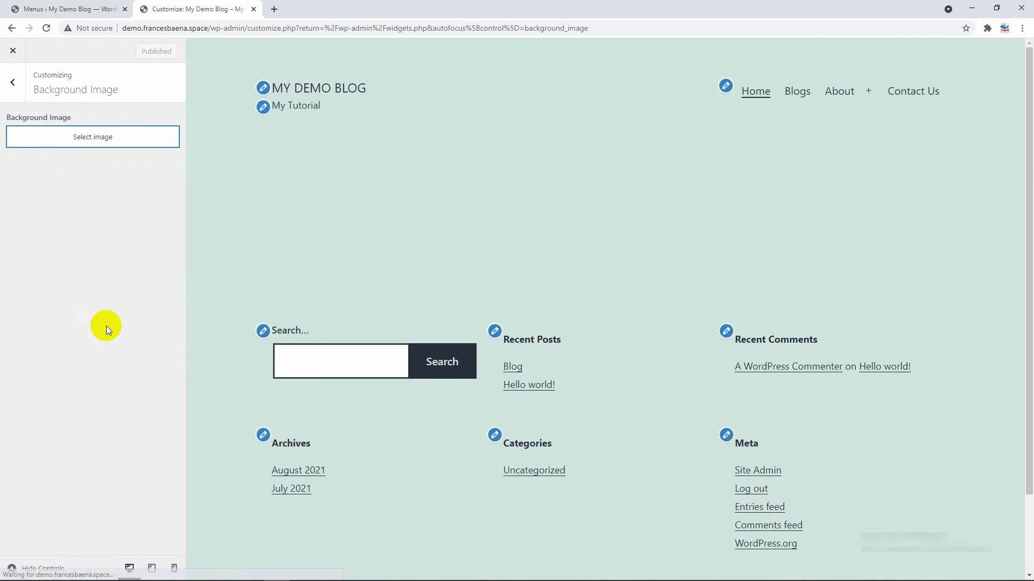
click(104, 138)
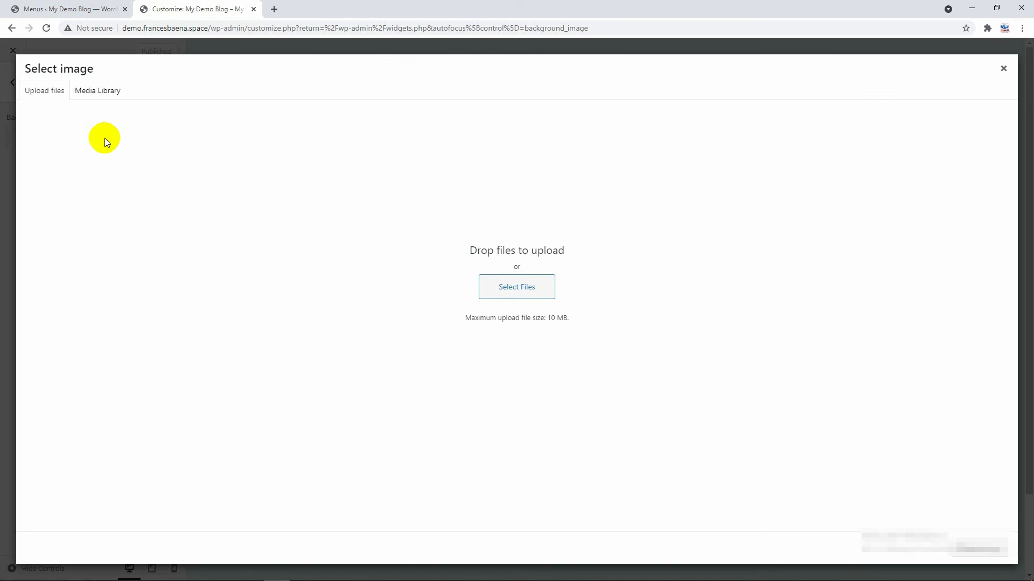
click(98, 90)
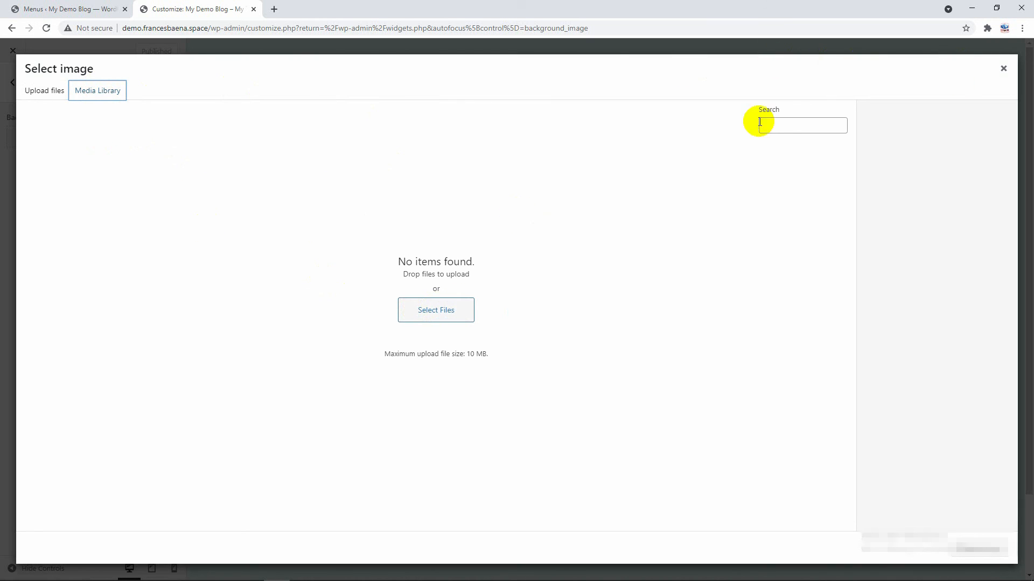
click(437, 314)
click(634, 271)
click(808, 451)
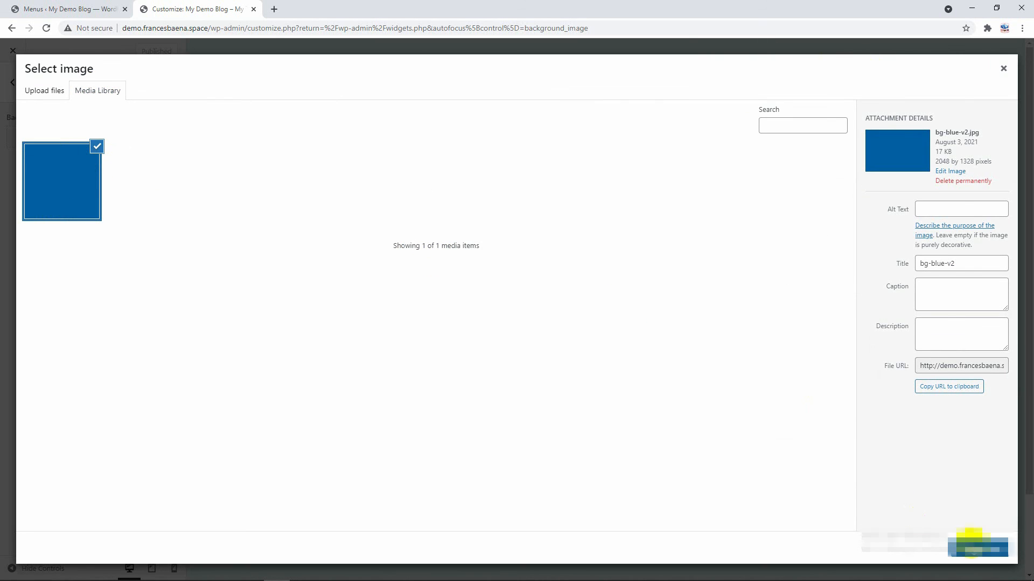
click(973, 548)
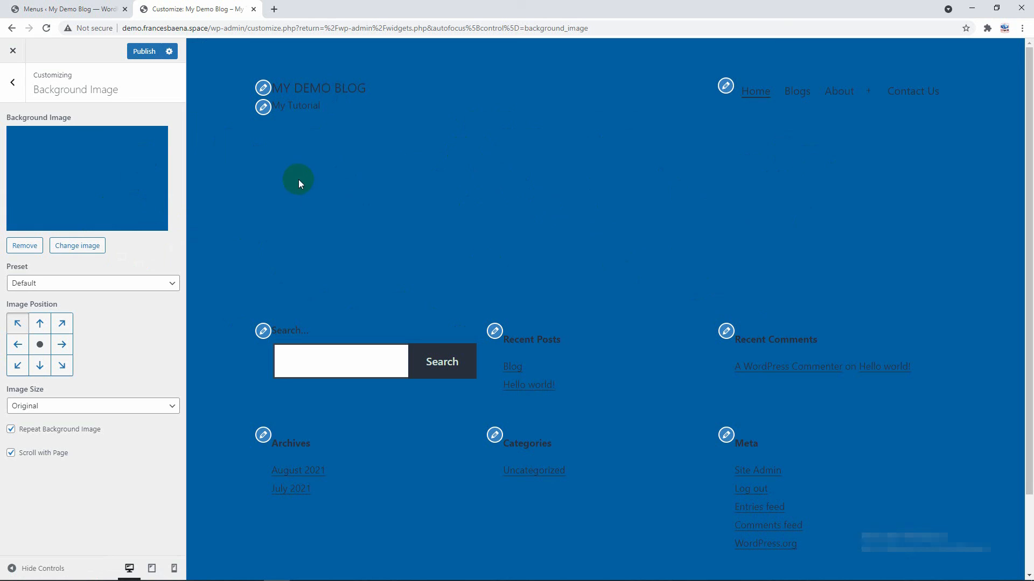
Look into the Customizer's Colors & Dark Mode section.
click(12, 81)
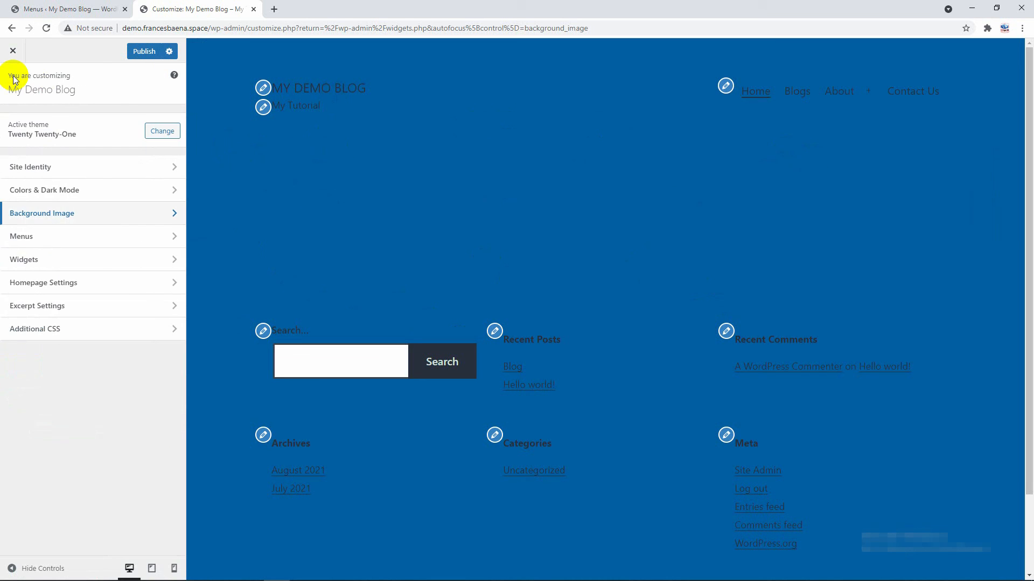
click(103, 190)
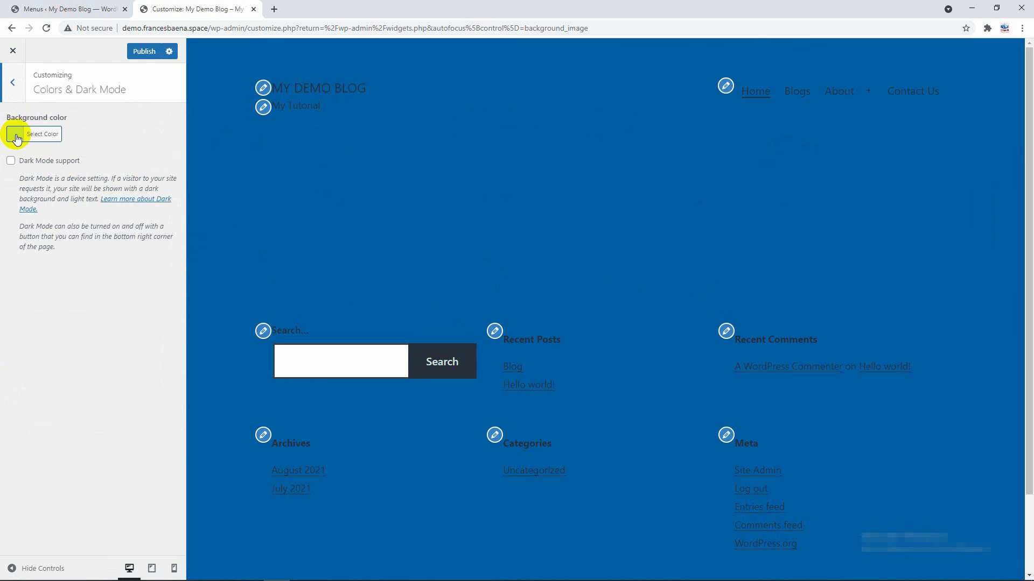
click(12, 82)
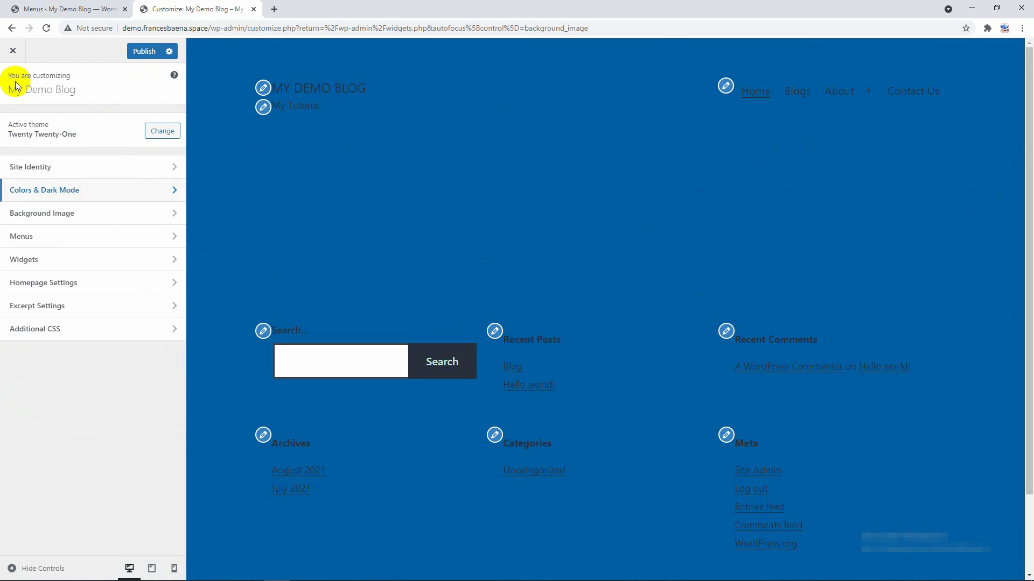
Look at the background image's size options, remove the image, and close the Customizer.
click(94, 213)
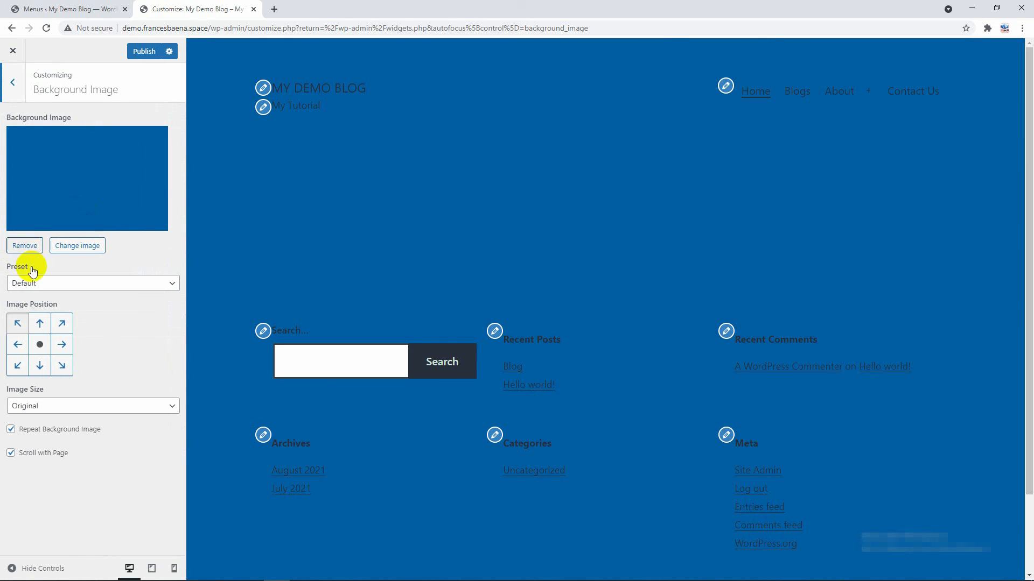
click(63, 413)
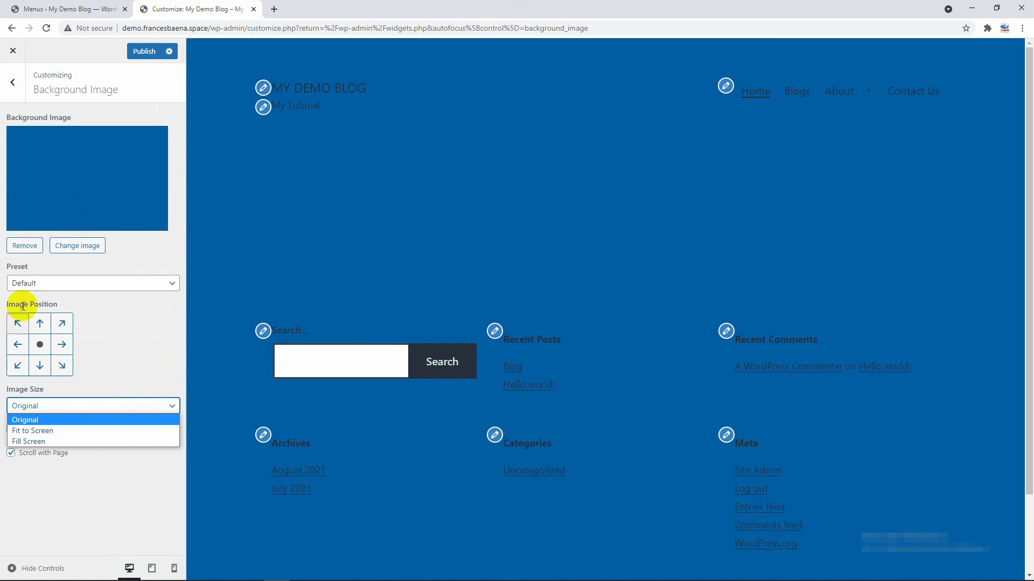
click(22, 247)
click(15, 86)
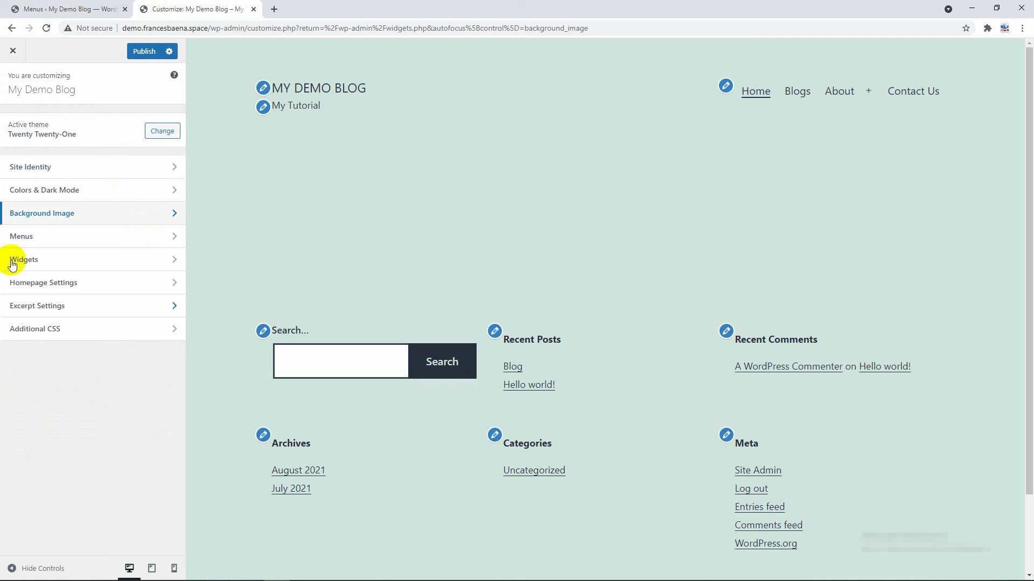
click(13, 52)
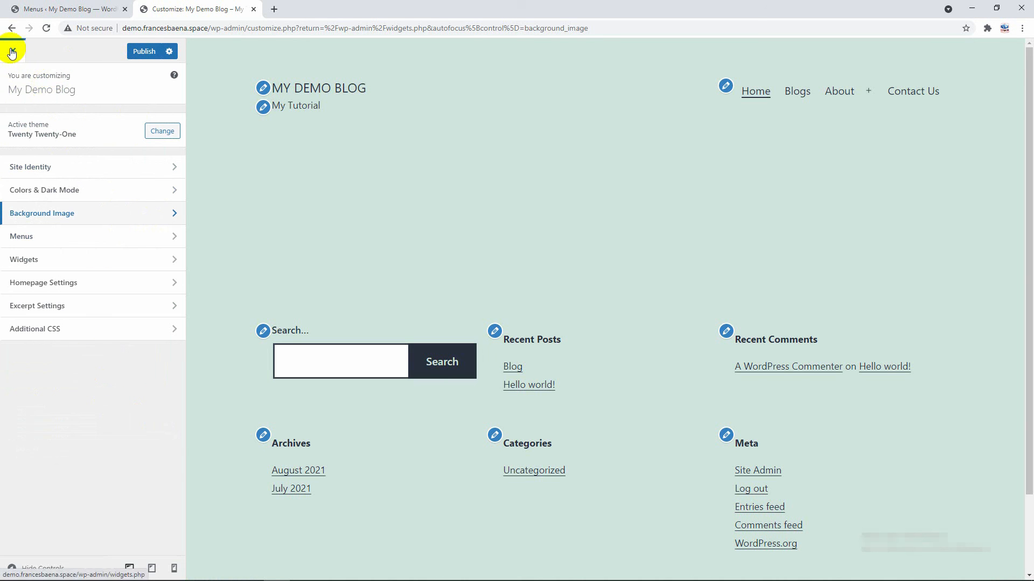